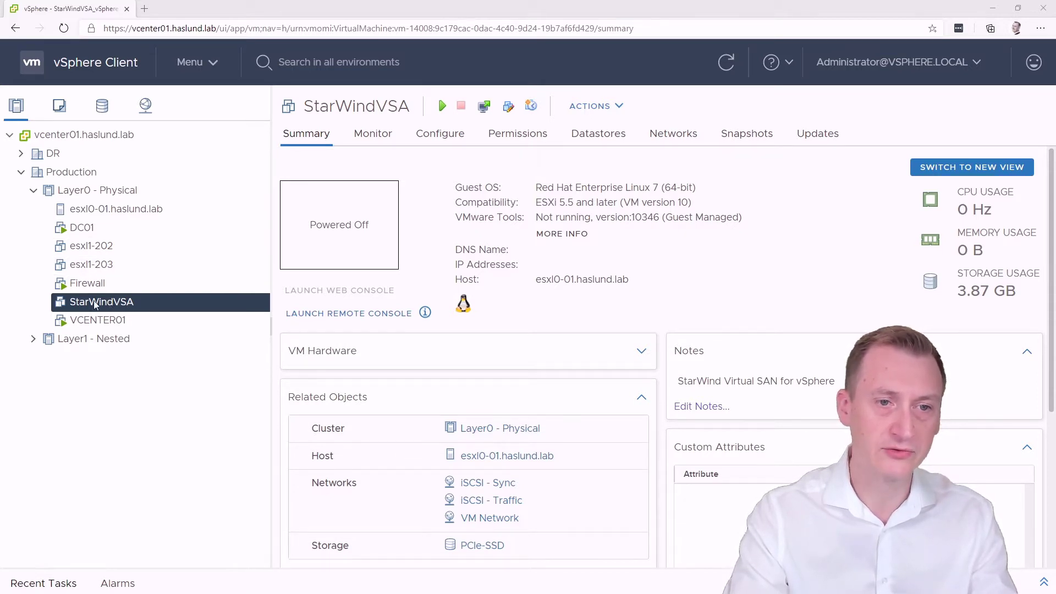
# Open the Edit Settings dialog of the StarWindVSA virtual machine
pyautogui.click(508, 106)
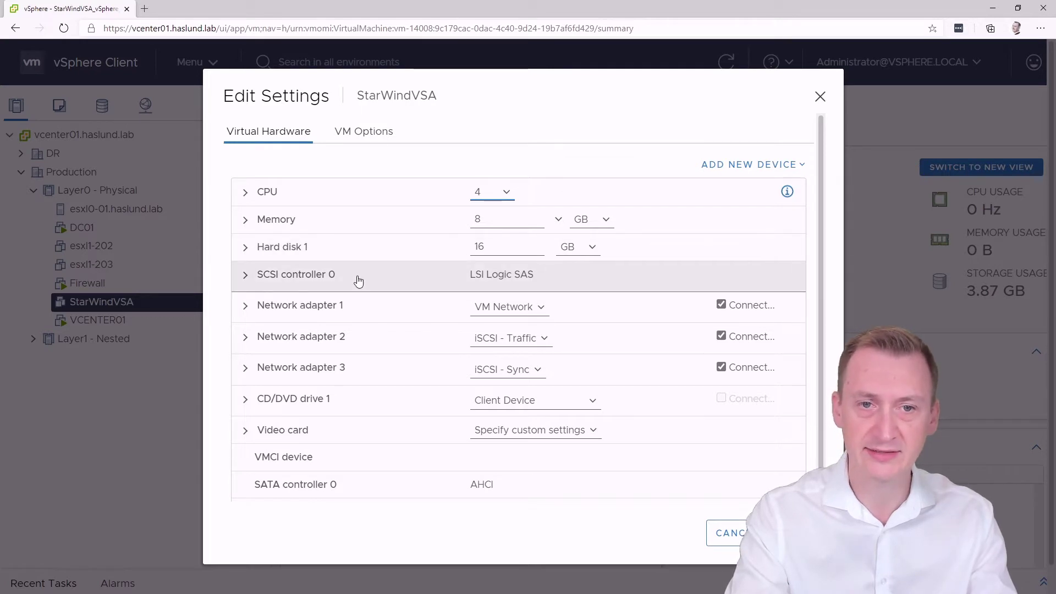
# Add a new 300 GB hard disk to StarWindVSA, keeping Thick Provision Lazy Zeroed provisioning
pyautogui.click(723, 165)
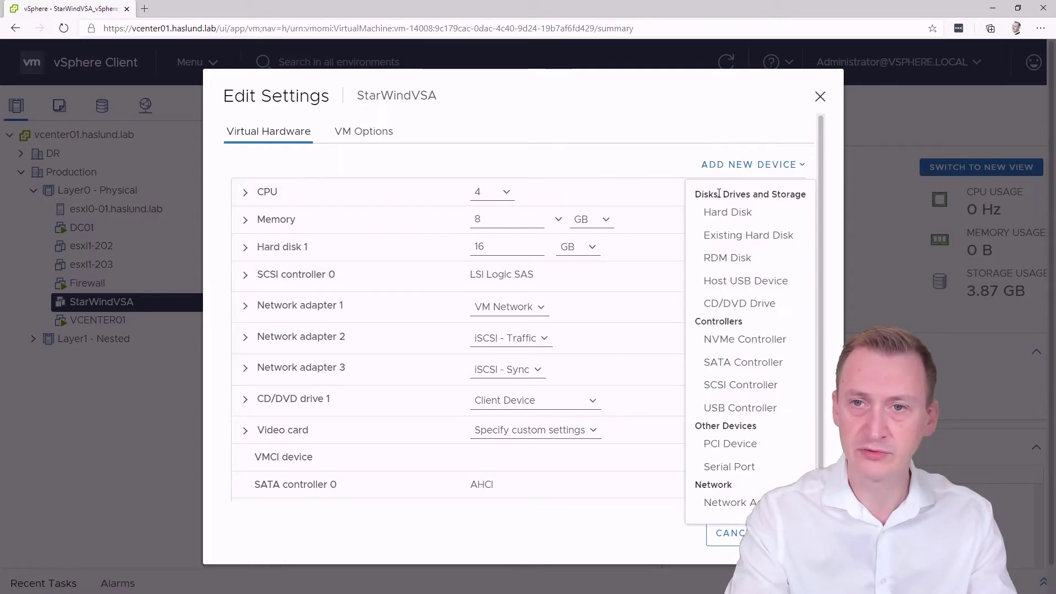
pyautogui.click(726, 212)
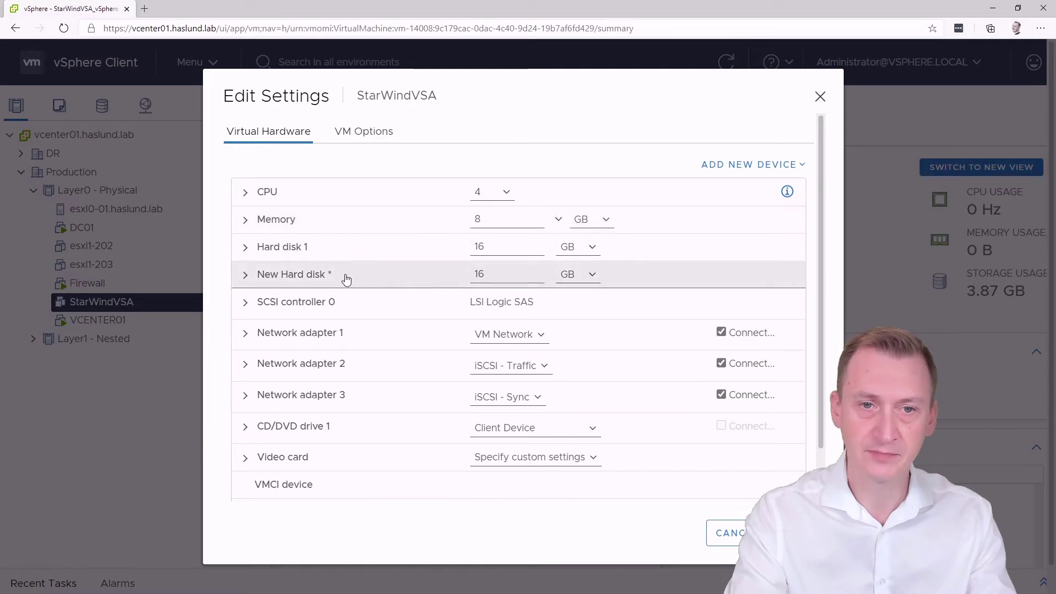
pyautogui.click(243, 275)
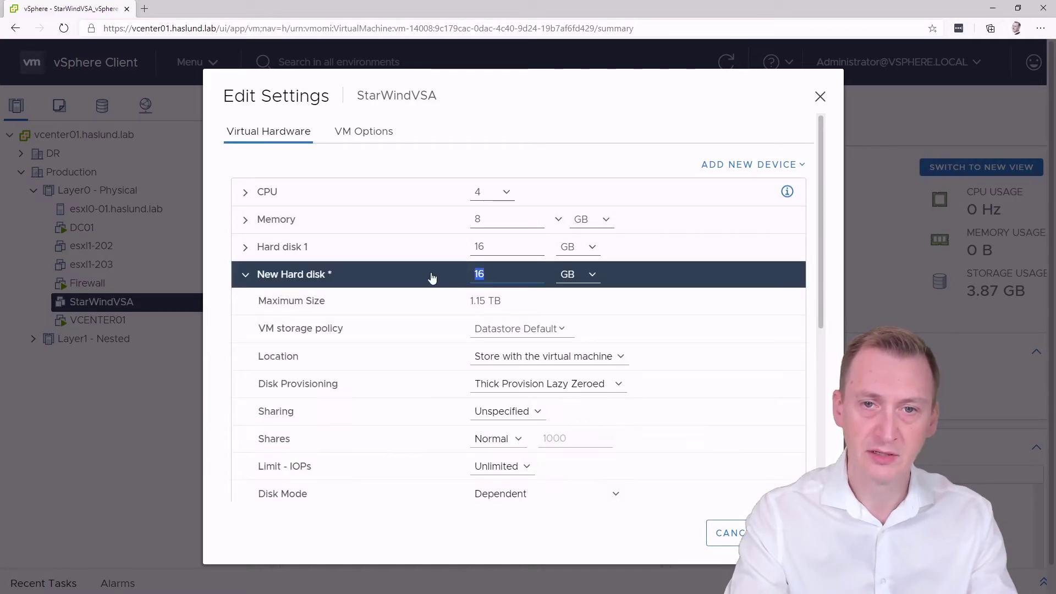
pyautogui.write('300')
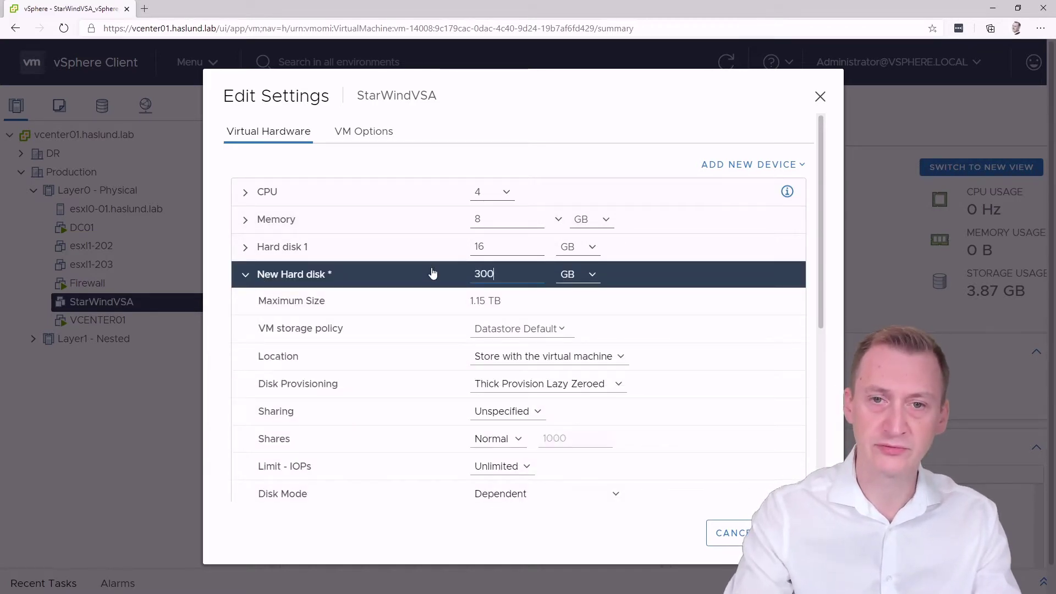
pyautogui.moveTo(820, 226); pyautogui.dragTo(818, 276)
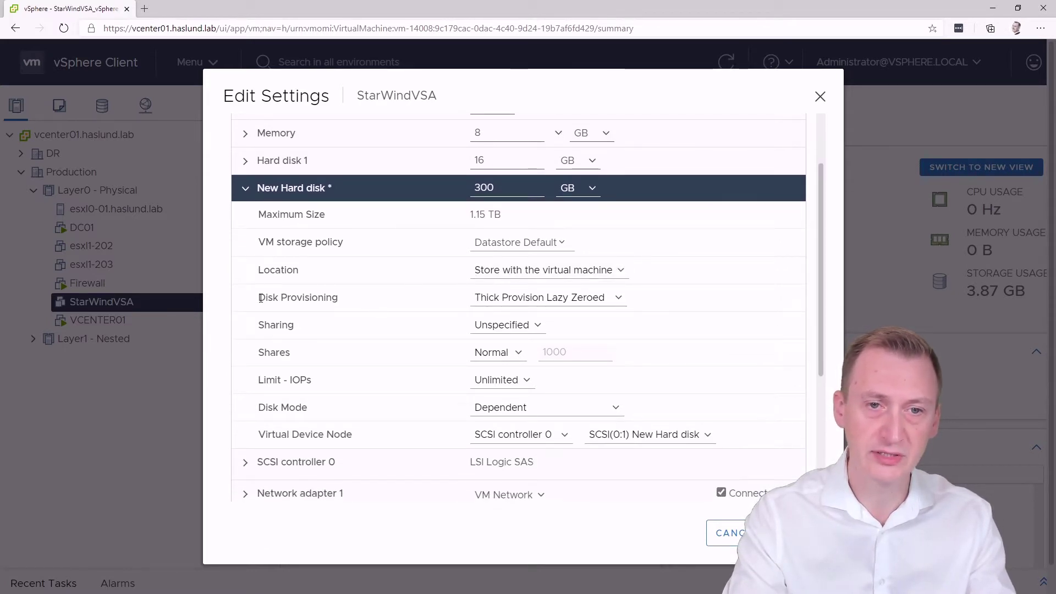
pyautogui.moveTo(260, 297); pyautogui.dragTo(344, 302)
pyautogui.click(398, 301)
pyautogui.click(538, 301)
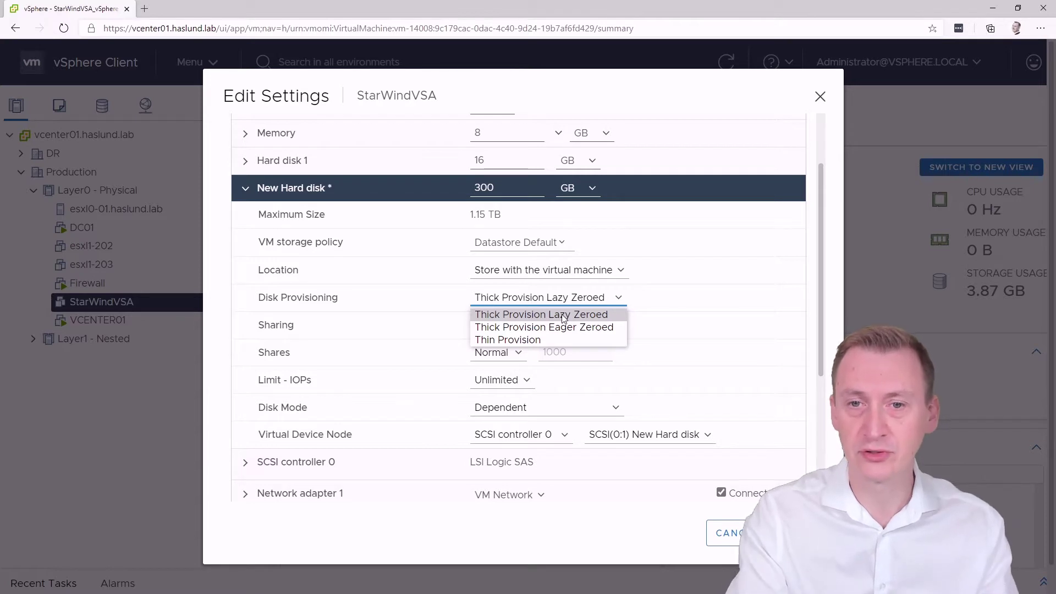
pyautogui.click(517, 189)
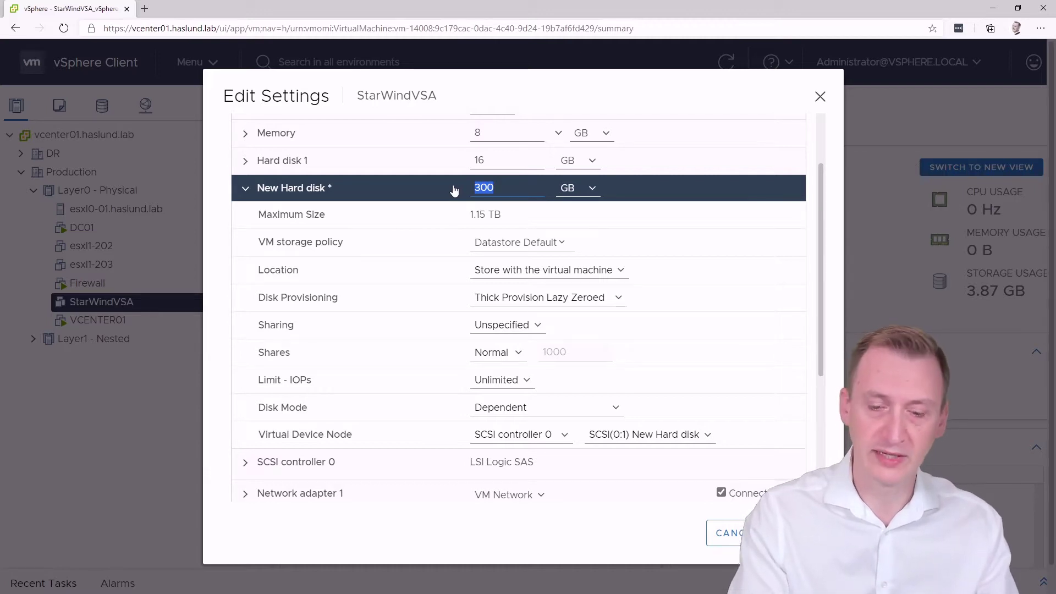
# Shrink the new hard disk to 100 GB and add a new SCSI controller
pyautogui.write('100')
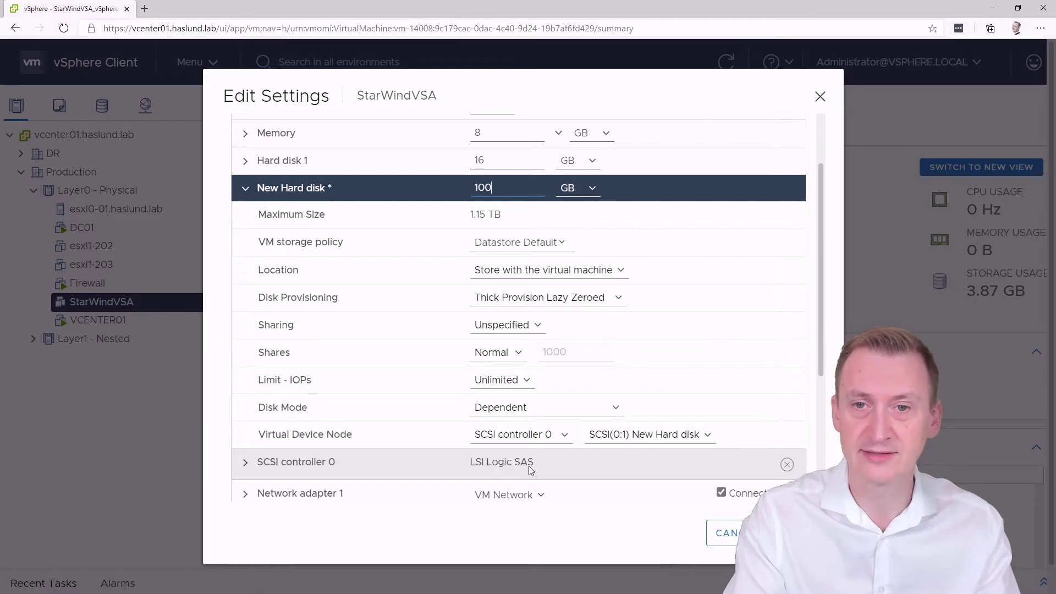
pyautogui.moveTo(821, 344); pyautogui.dragTo(816, 306)
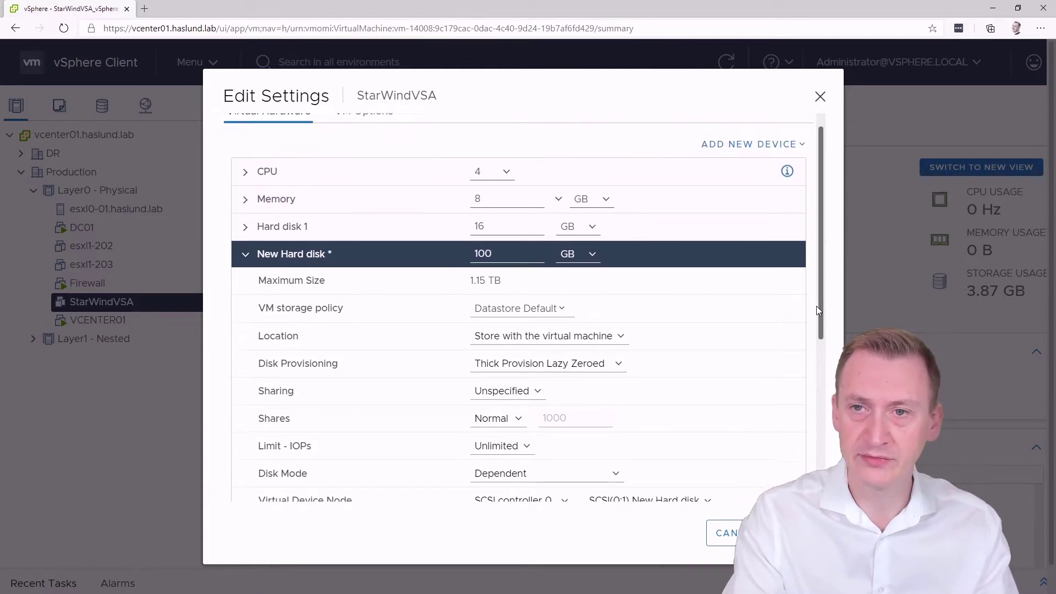
pyautogui.click(754, 149)
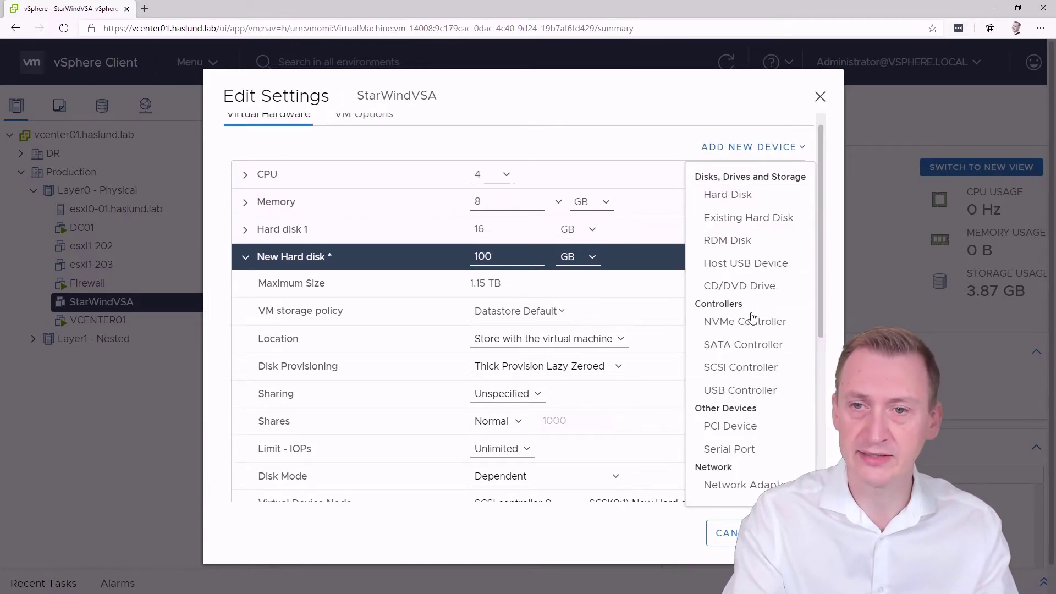
pyautogui.click(746, 372)
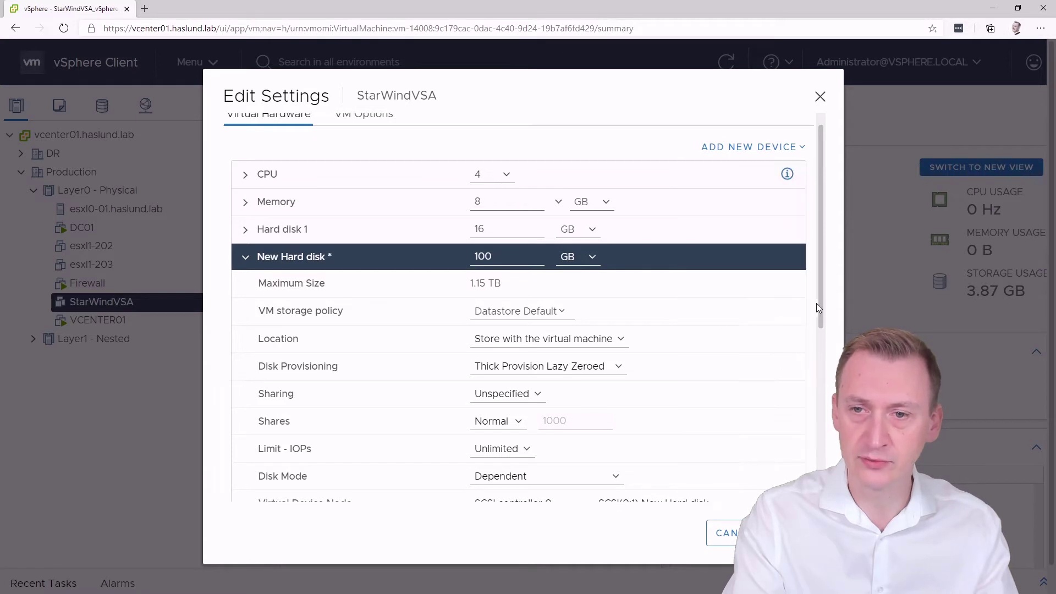
pyautogui.moveTo(818, 304); pyautogui.dragTo(809, 386)
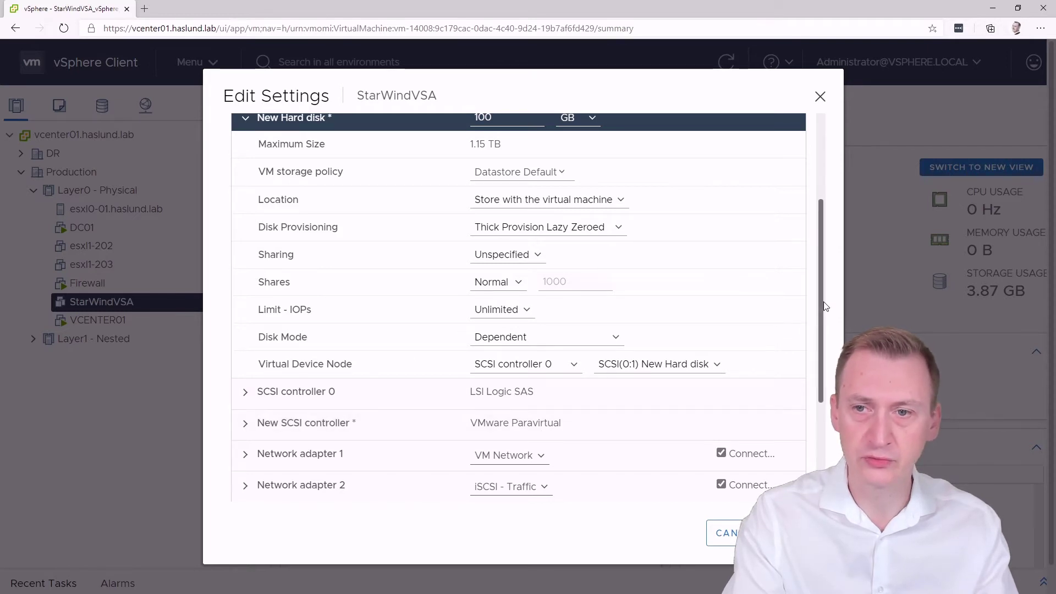
# Put the 100 GB disk on the new SCSI controller at SCSI(1:0) and save with OK
pyautogui.moveTo(822, 302); pyautogui.dragTo(819, 293)
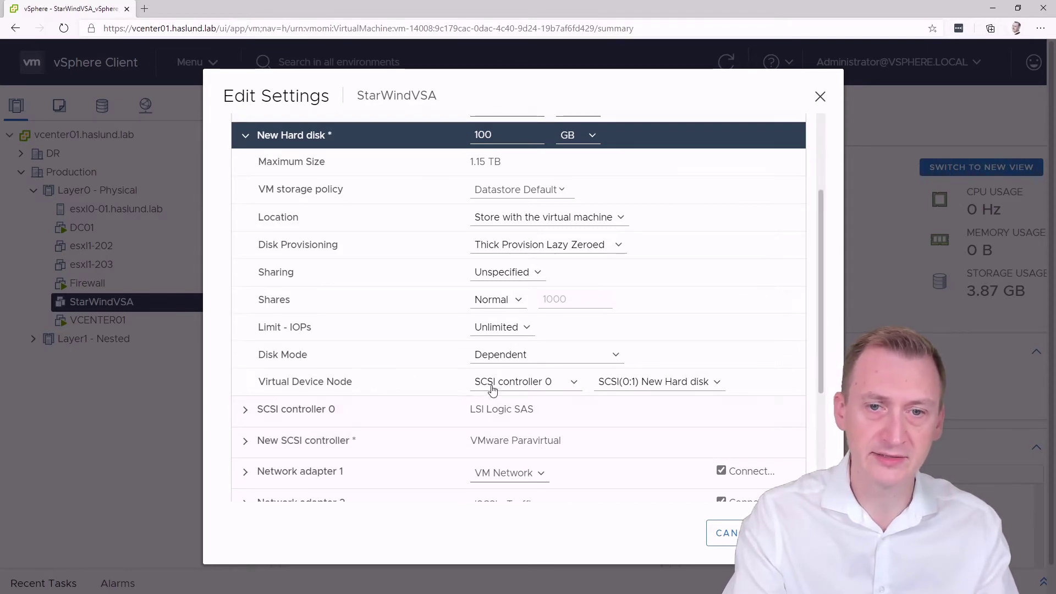
pyautogui.click(511, 384)
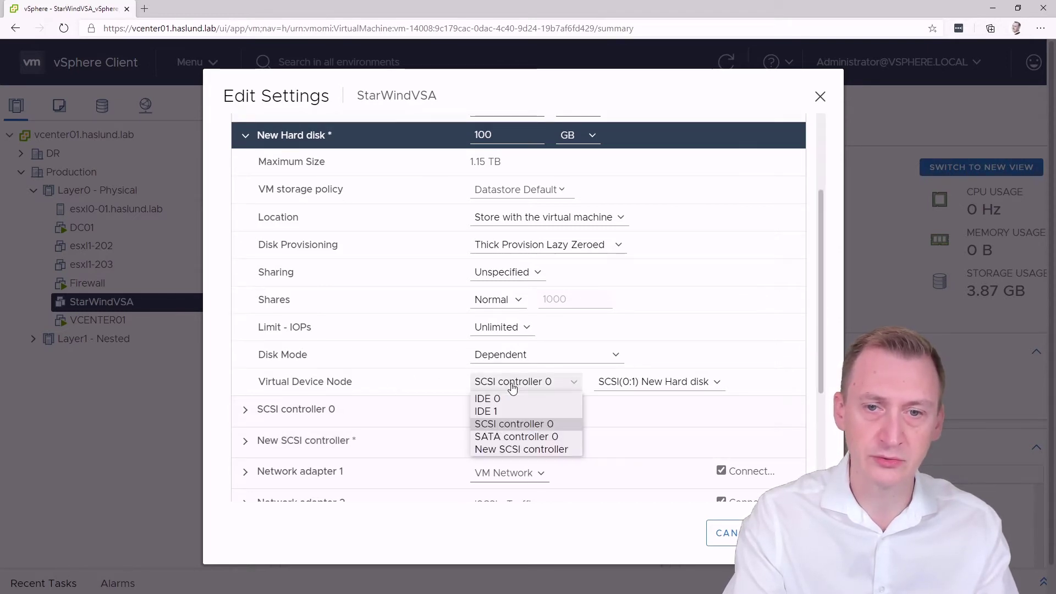
pyautogui.click(500, 449)
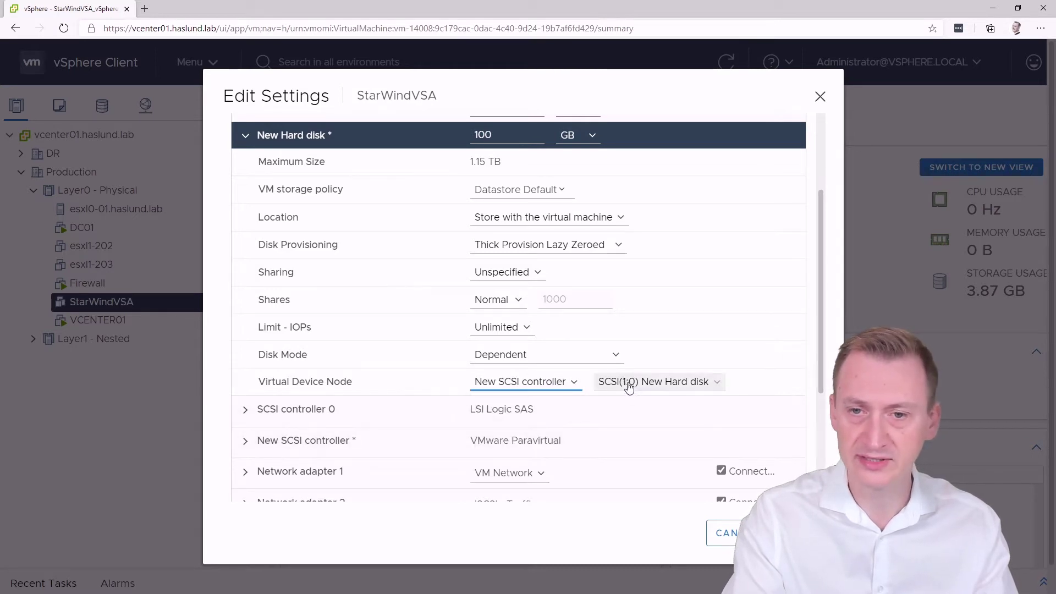
pyautogui.click(568, 387)
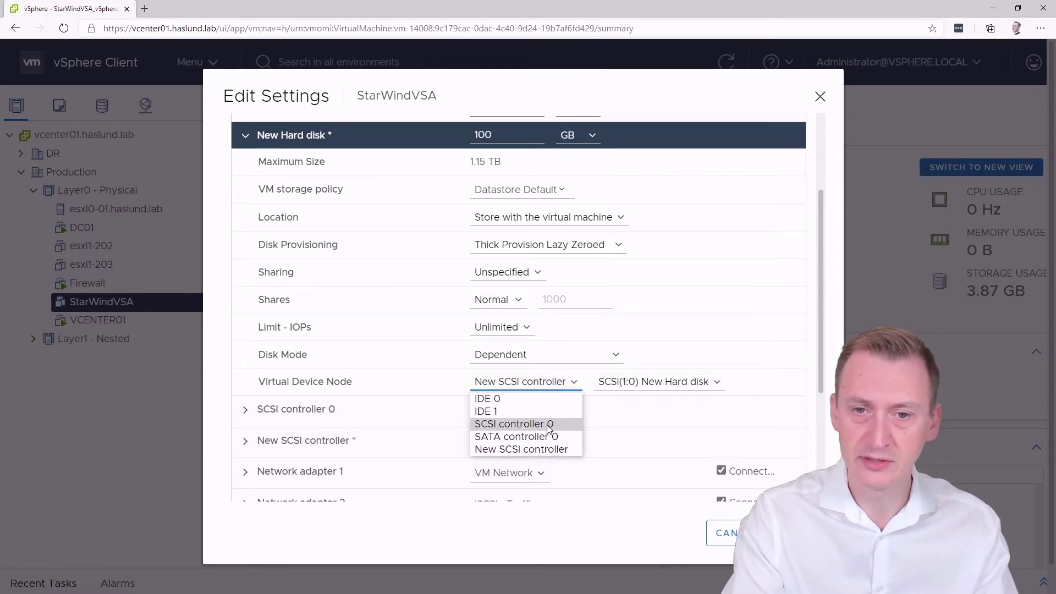
pyautogui.click(528, 422)
pyautogui.click(570, 382)
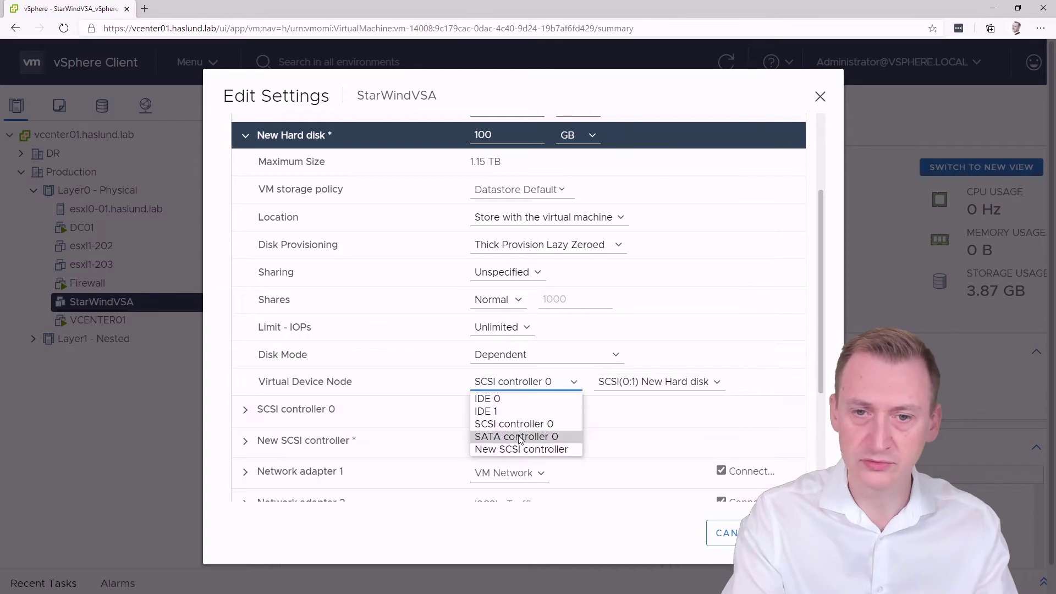
pyautogui.click(501, 447)
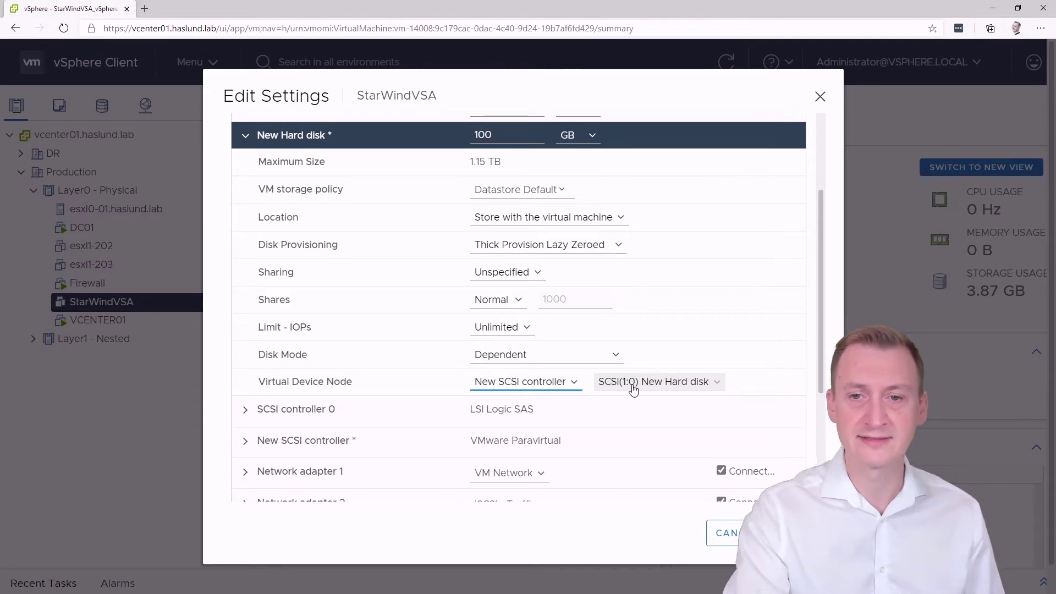
pyautogui.click(634, 384)
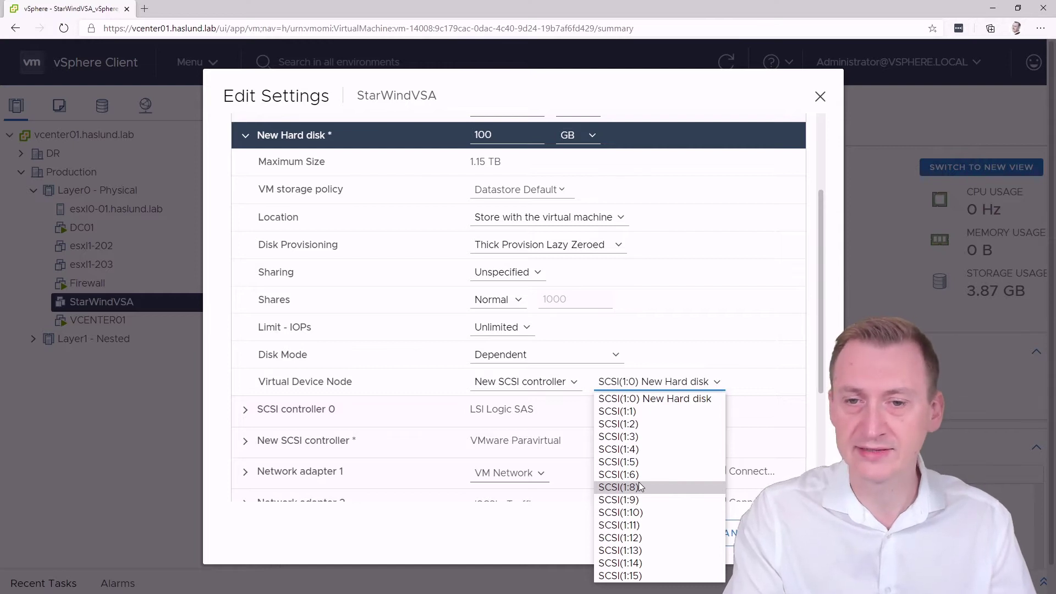
pyautogui.click(651, 380)
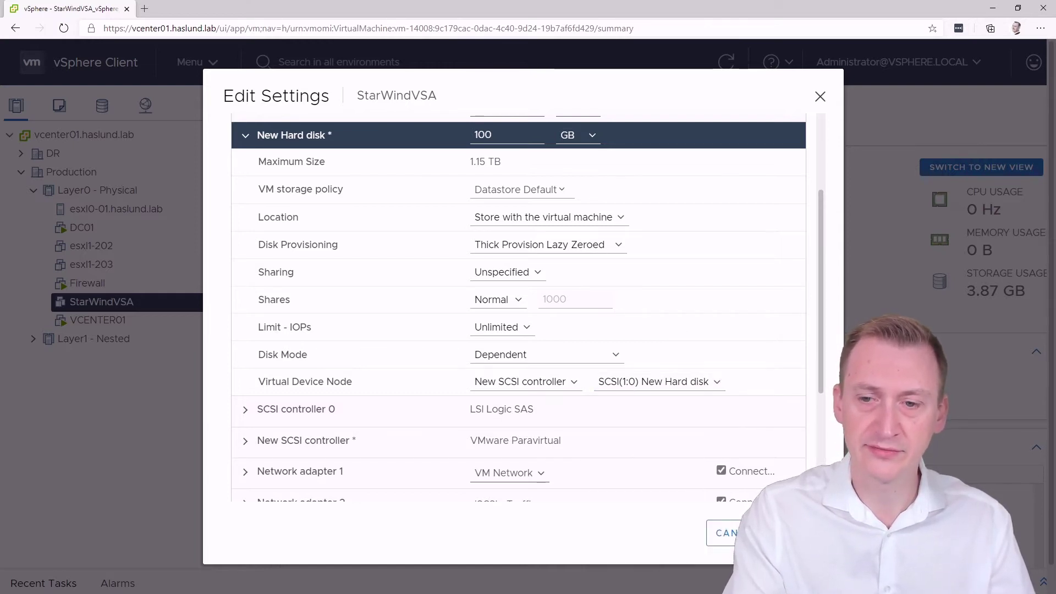
pyautogui.click(797, 533)
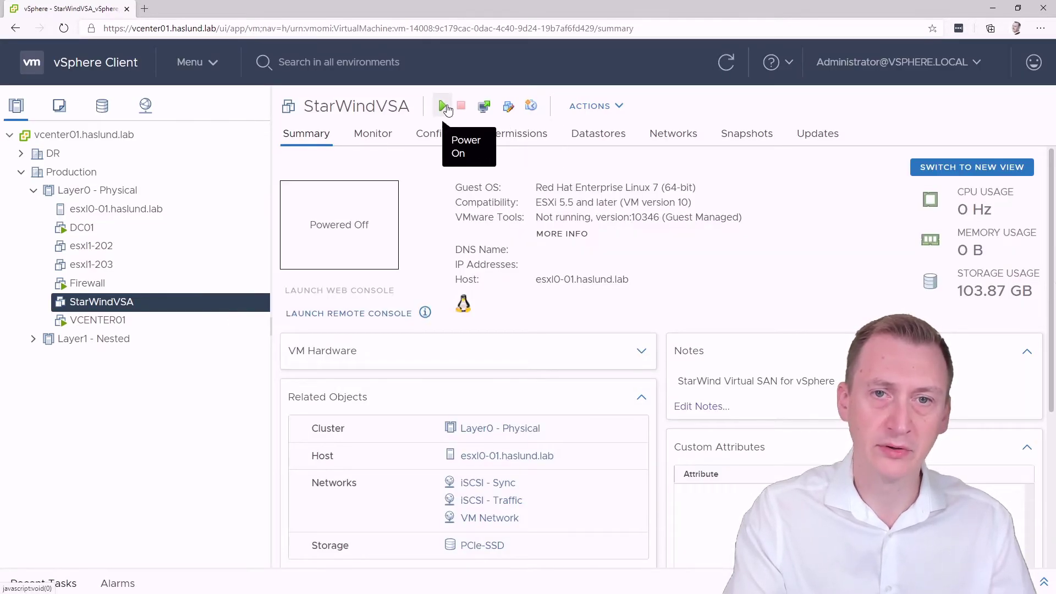
# Add a network adapter connected to iSCSI - Traffic to esxl1-202
pyautogui.click(161, 249)
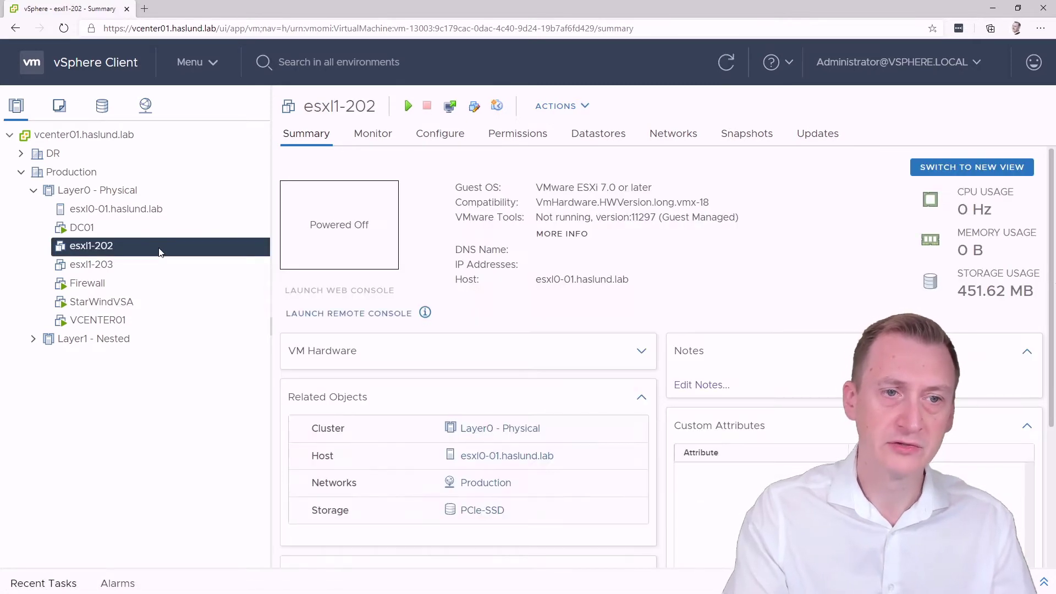
pyautogui.click(475, 106)
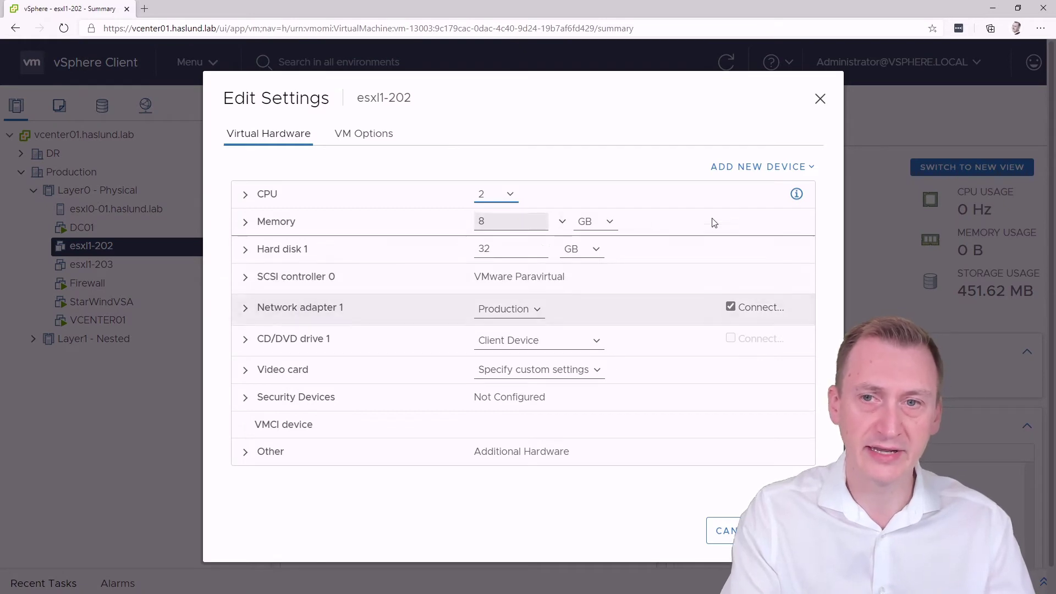
pyautogui.click(752, 170)
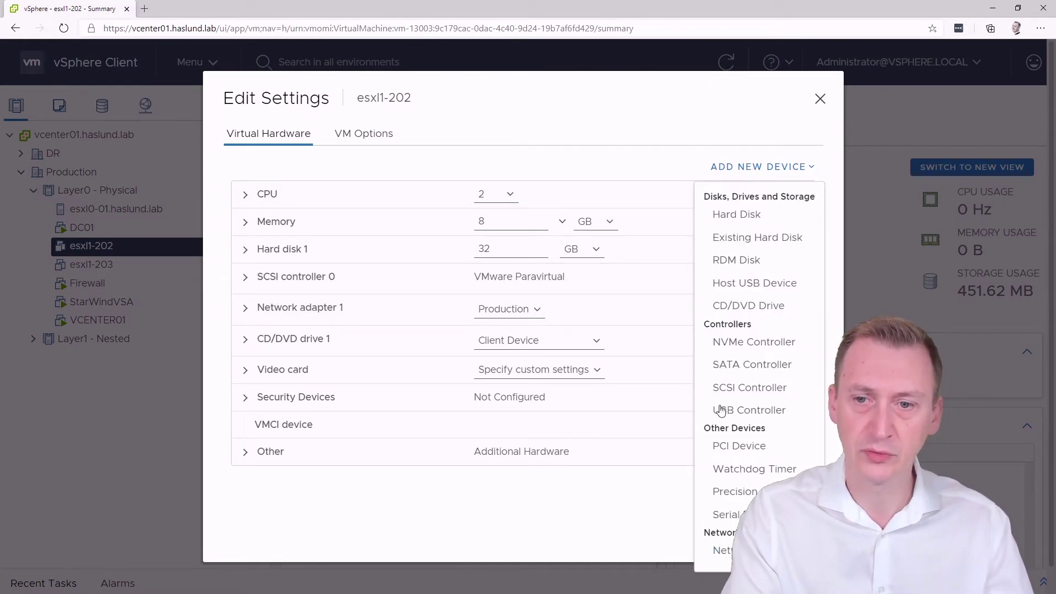
pyautogui.click(718, 551)
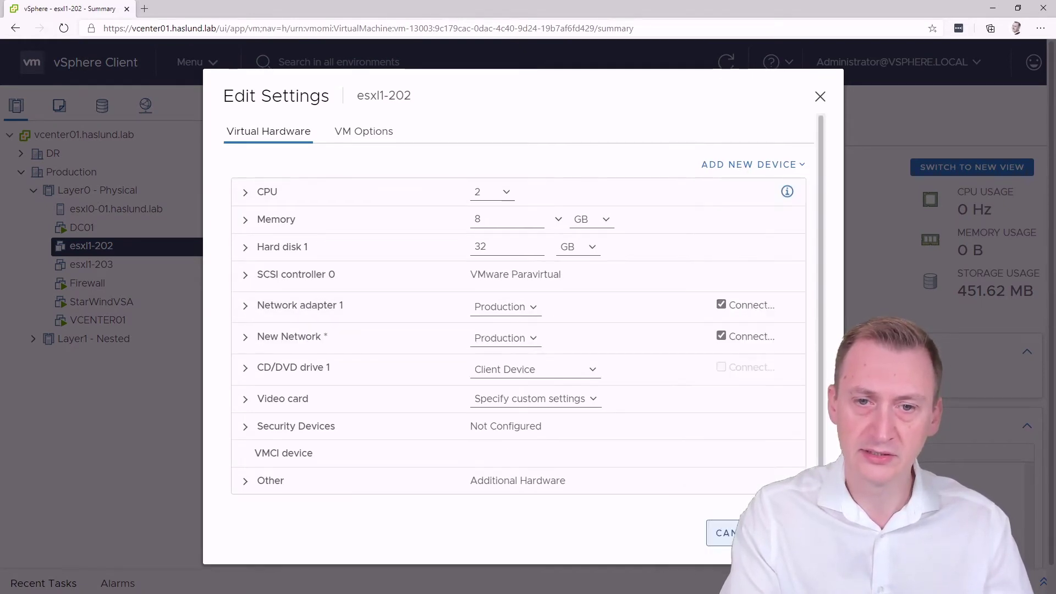
pyautogui.click(487, 338)
pyautogui.click(499, 369)
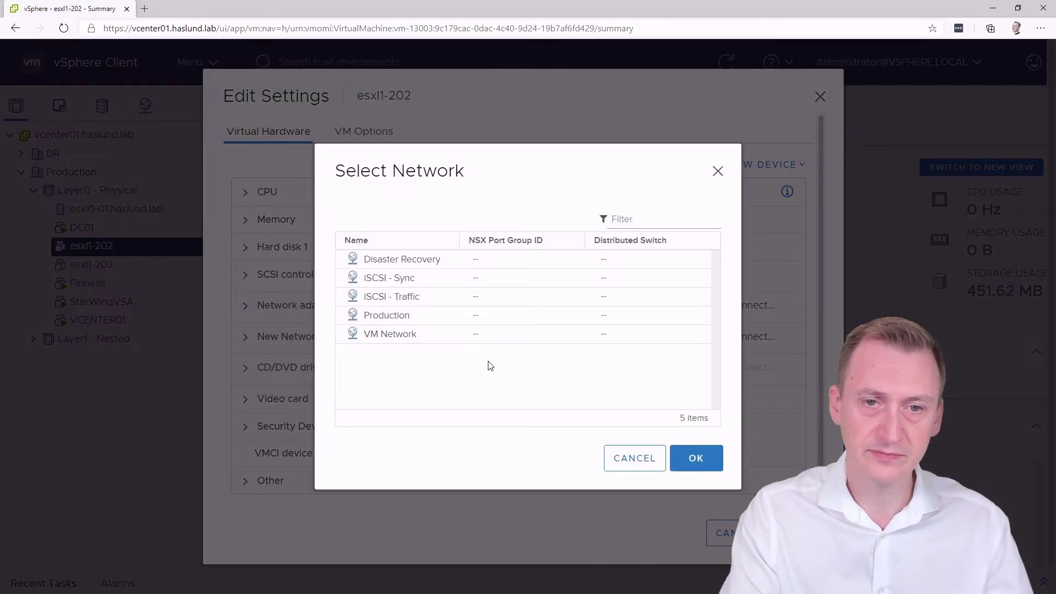
pyautogui.click(389, 297)
pyautogui.click(697, 458)
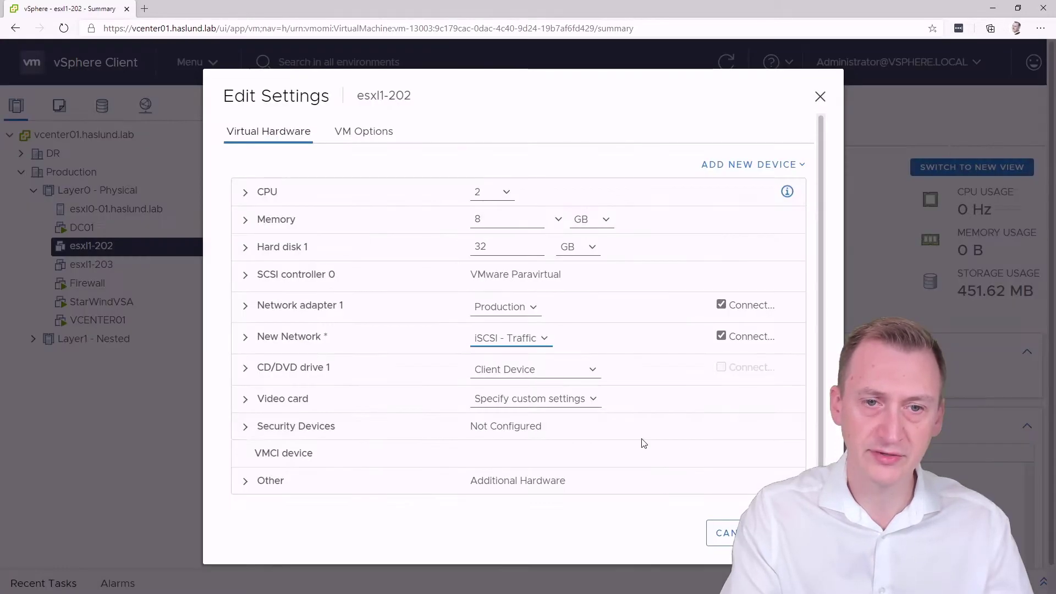
pyautogui.click(247, 340)
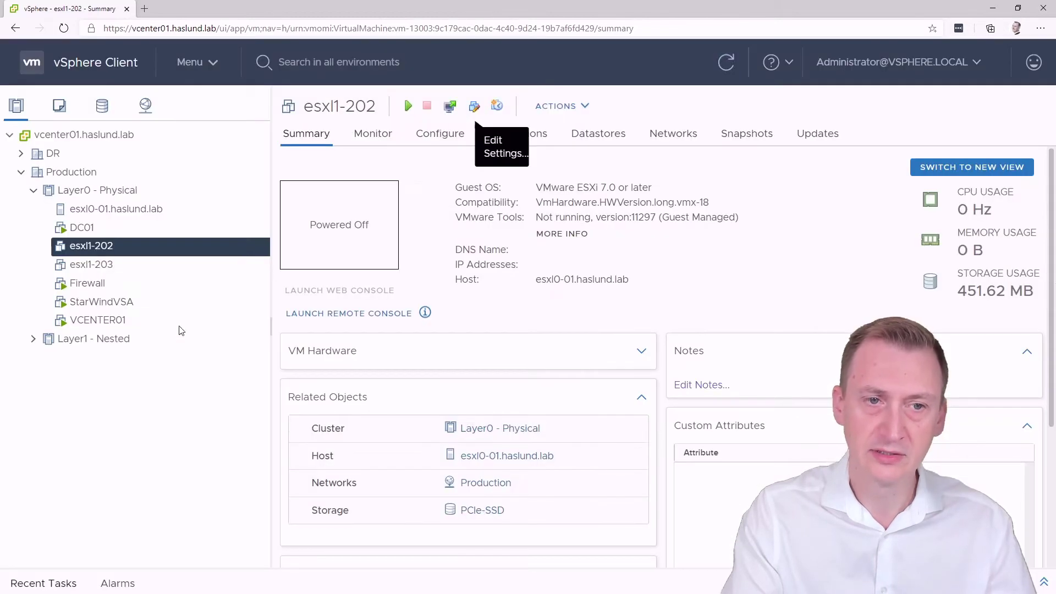
# Add an iSCSI - Traffic network adapter to esxl1-203, save, and check both hosts' networks
pyautogui.click(165, 264)
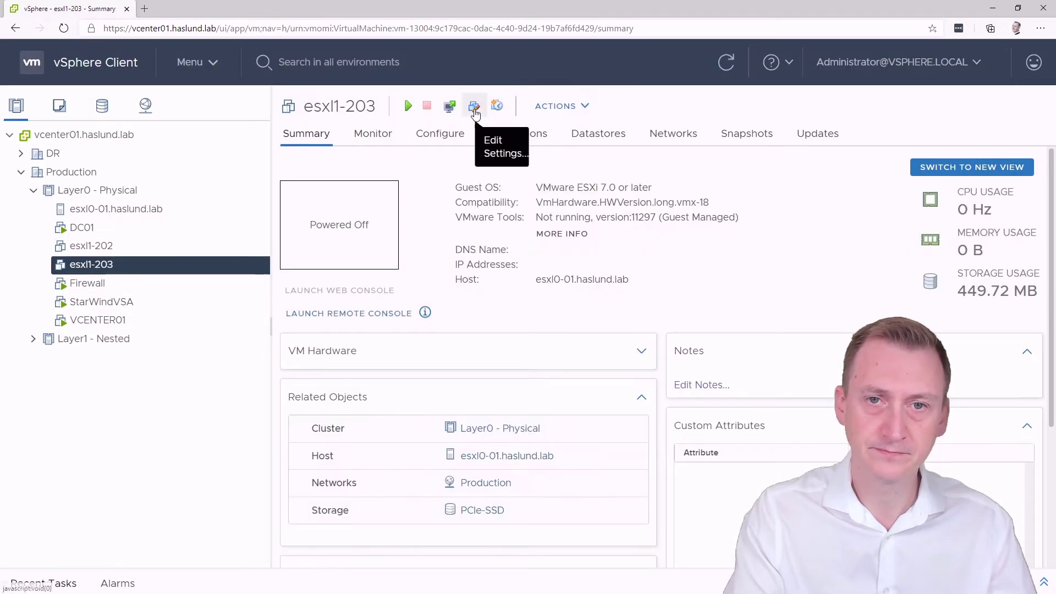
pyautogui.click(473, 106)
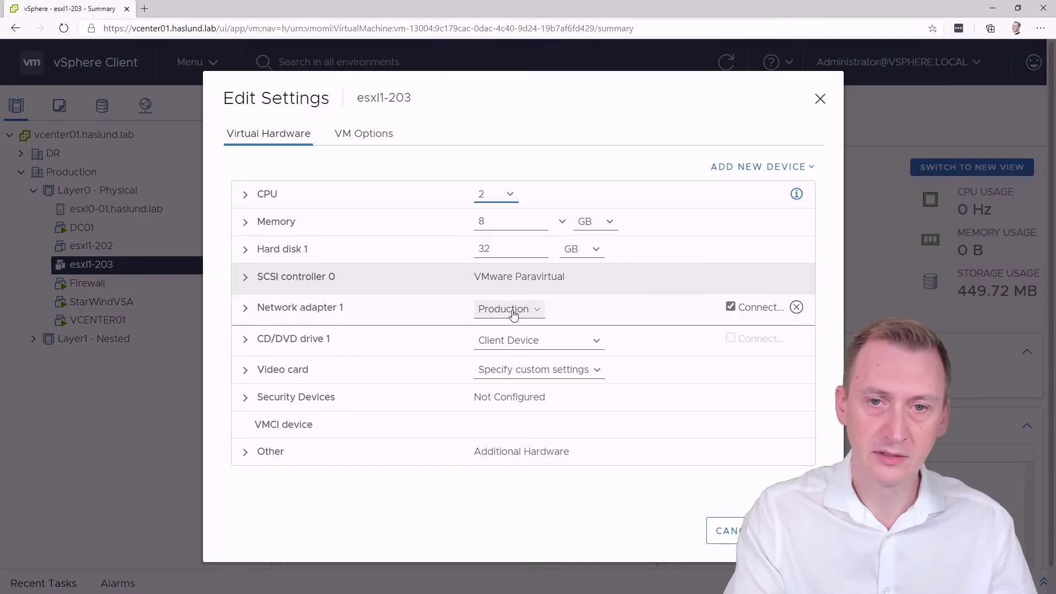
pyautogui.click(741, 167)
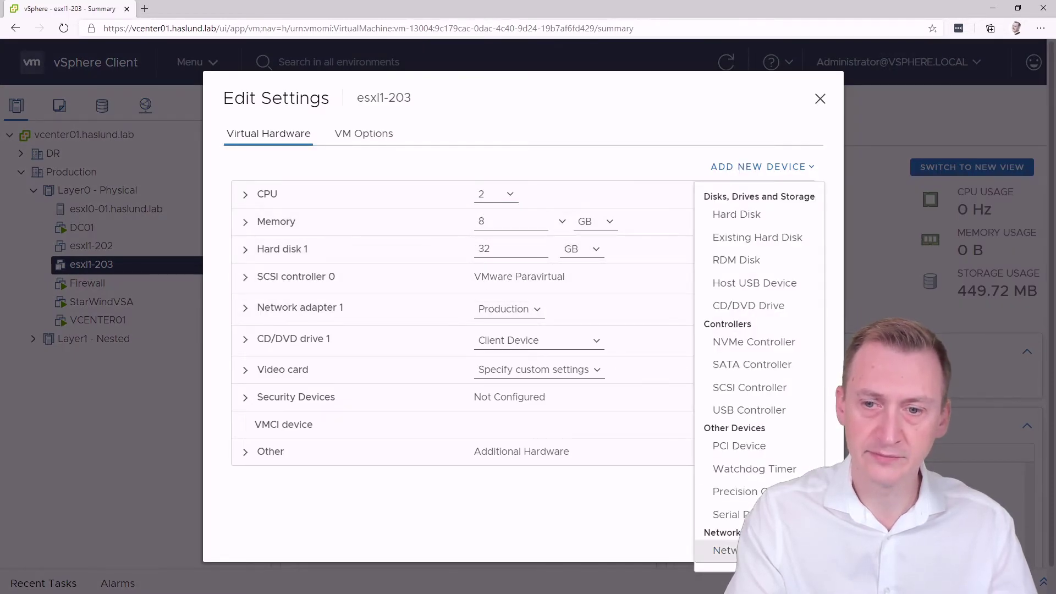
pyautogui.click(726, 550)
pyautogui.click(516, 338)
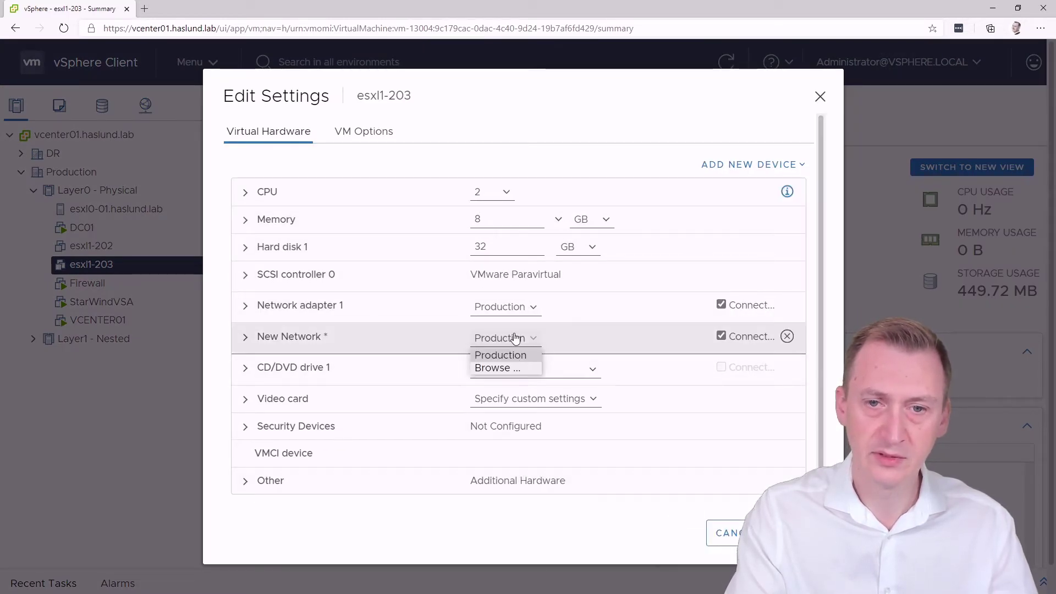
pyautogui.click(514, 366)
pyautogui.click(404, 298)
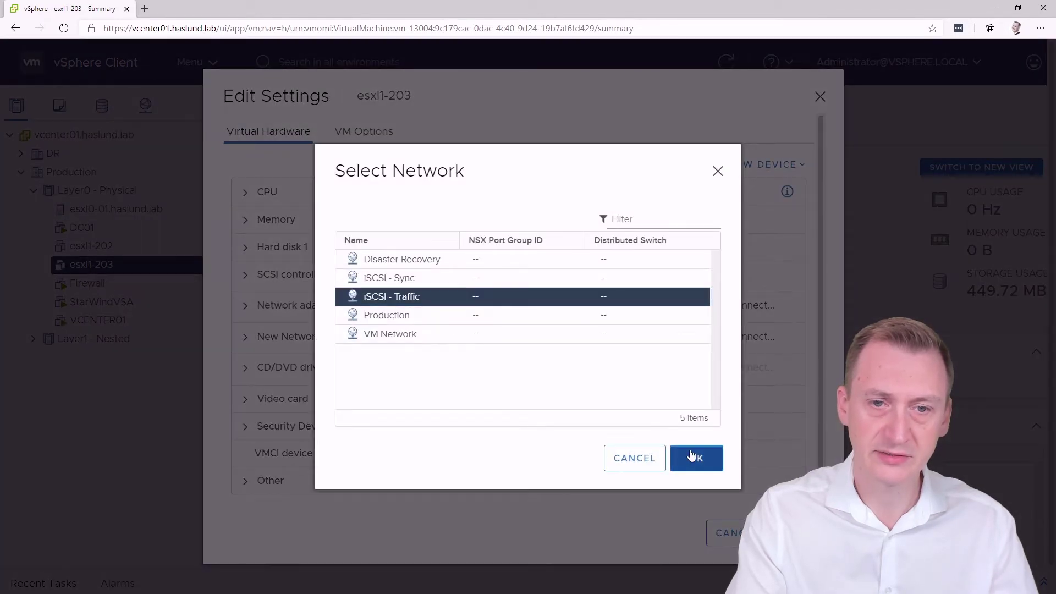
pyautogui.click(696, 458)
pyautogui.click(246, 336)
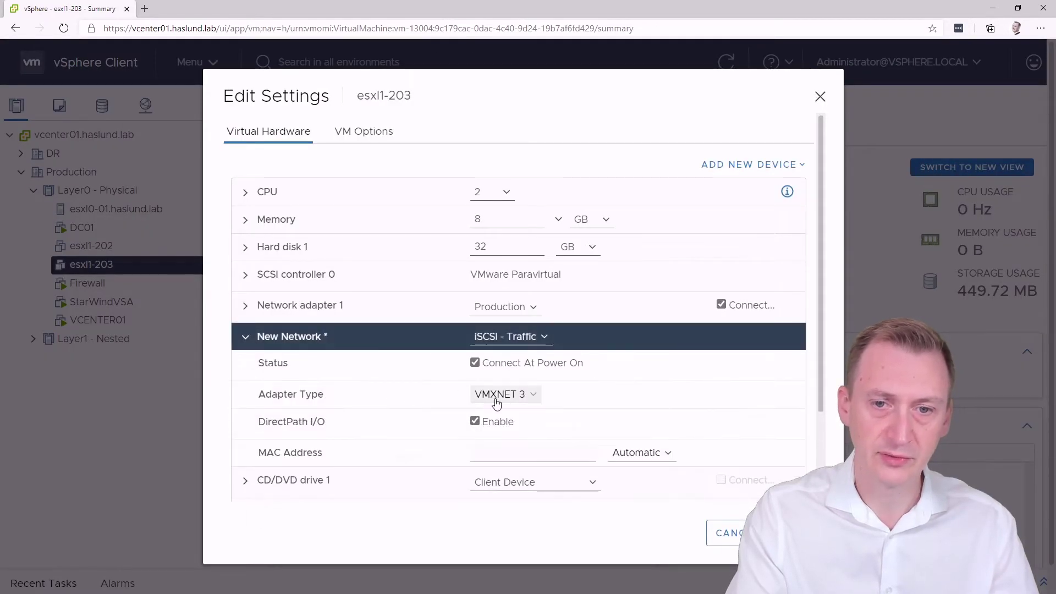
pyautogui.click(788, 533)
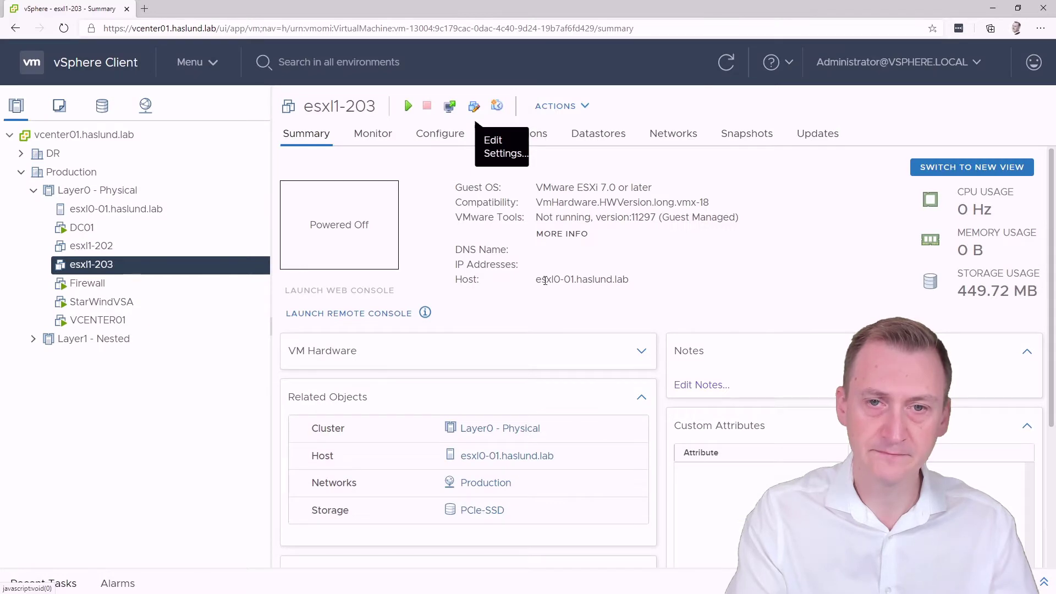
pyautogui.click(264, 242)
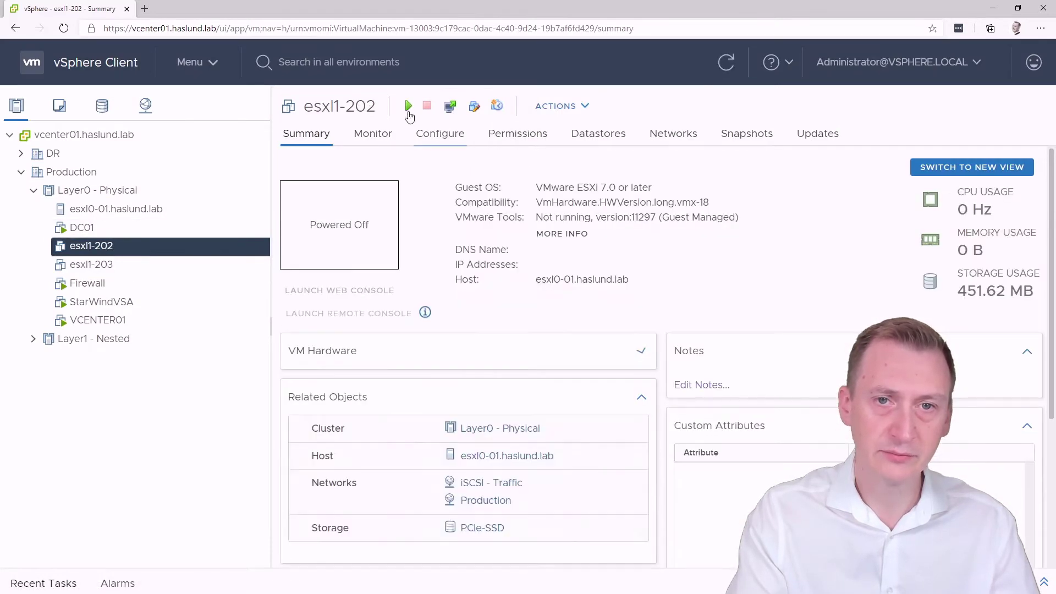
pyautogui.click(155, 262)
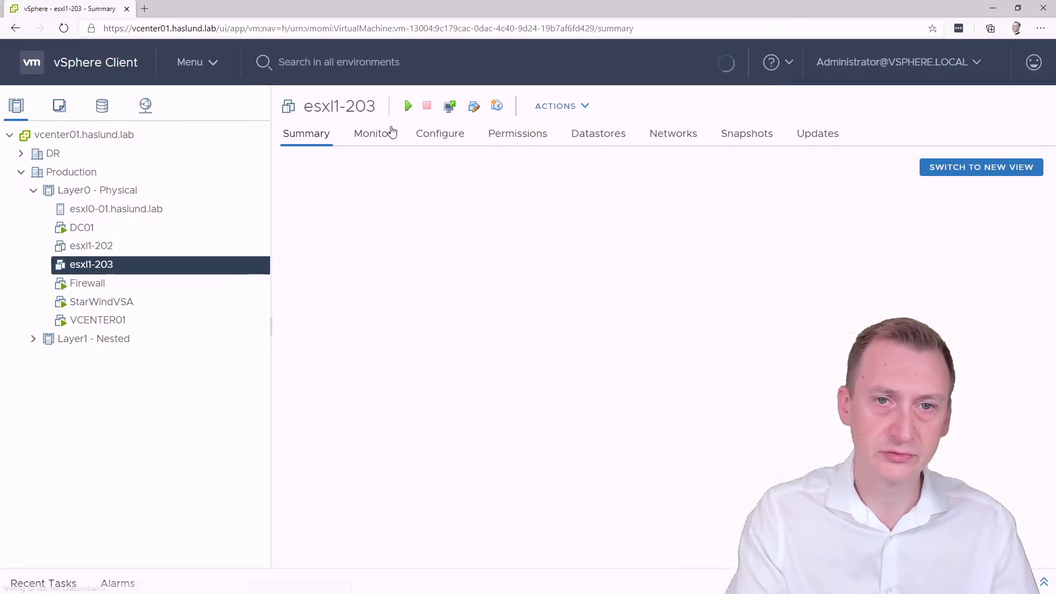
# Show esxl0-01's virtual switches with vSwitch3 and vSwitch4 expanded
pyautogui.click(140, 210)
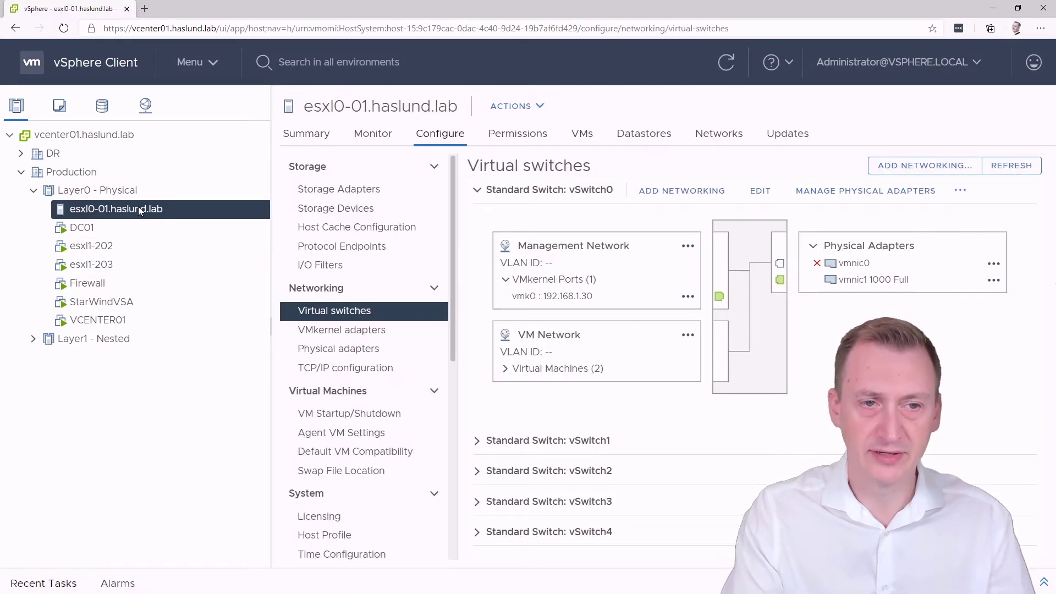
pyautogui.click(477, 190)
pyautogui.click(477, 282)
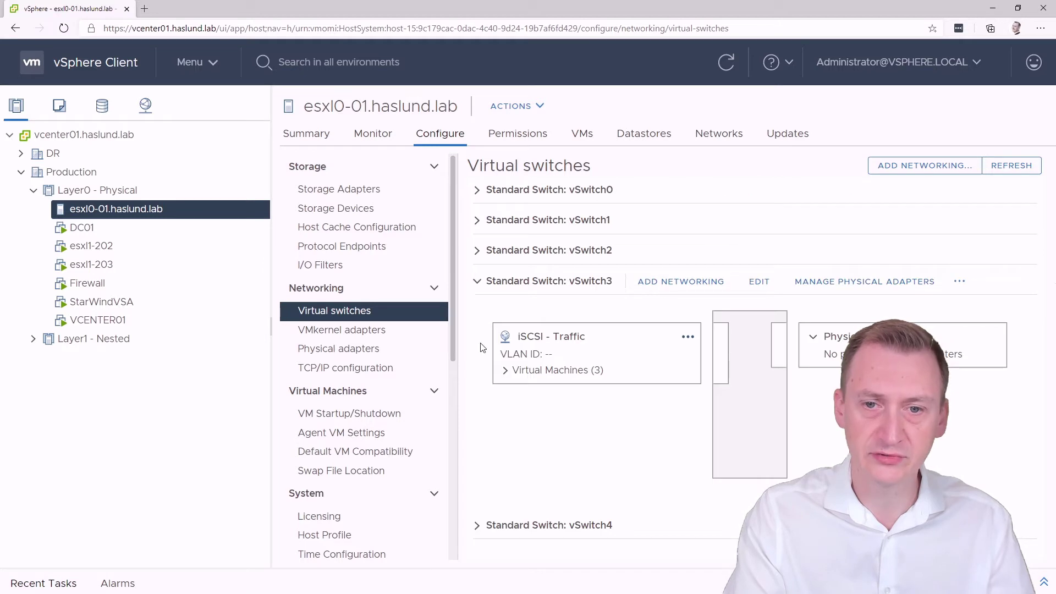
pyautogui.click(480, 528)
pyautogui.scroll(-3, 538, 448)
pyautogui.scroll(2, 551, 435)
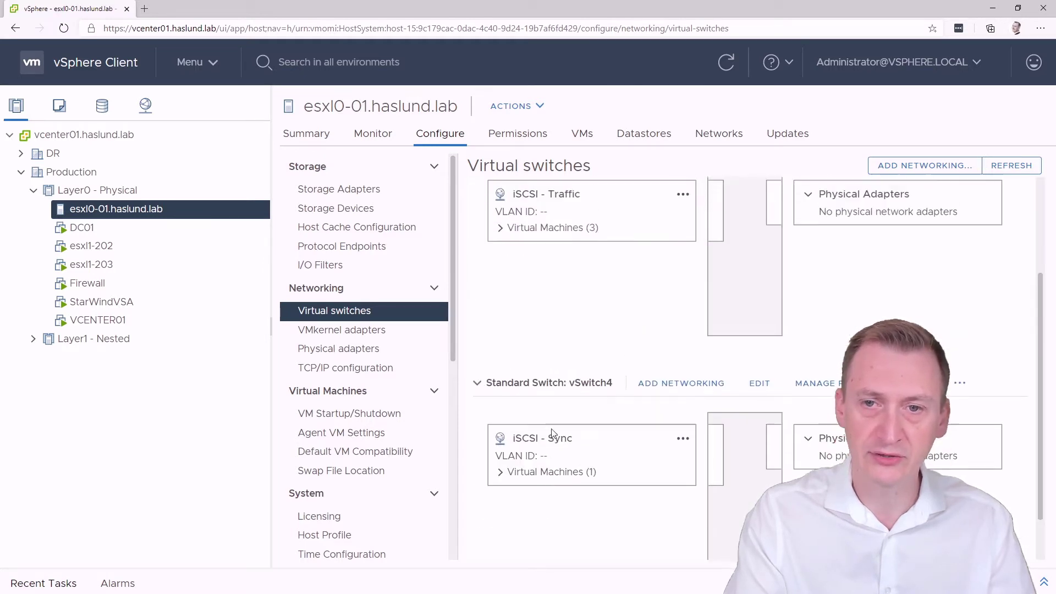
# Set vSwitch3's Promiscuous mode to Accept and save
pyautogui.click(759, 205)
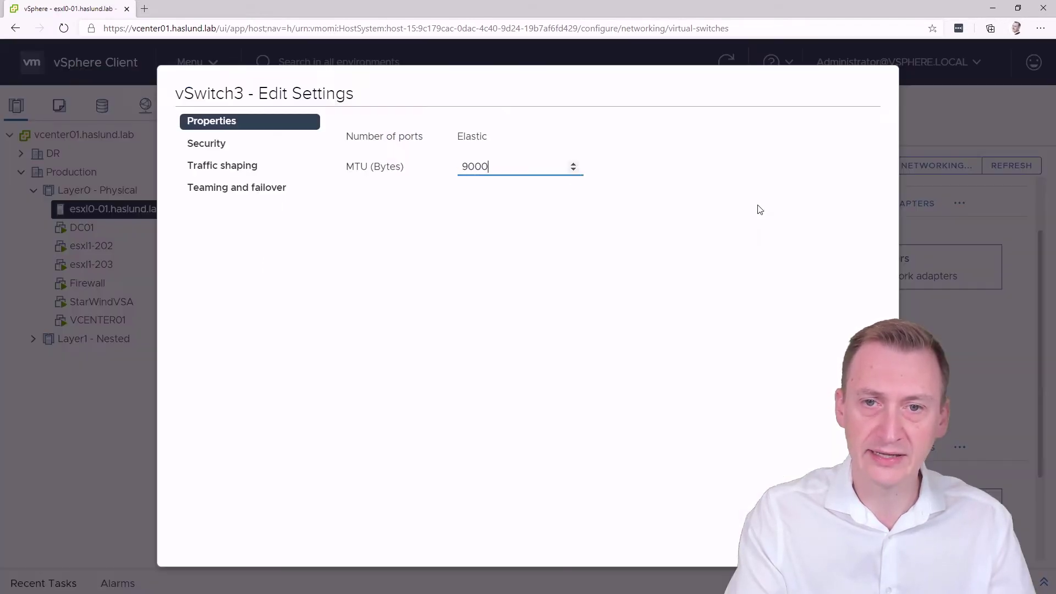
pyautogui.click(224, 150)
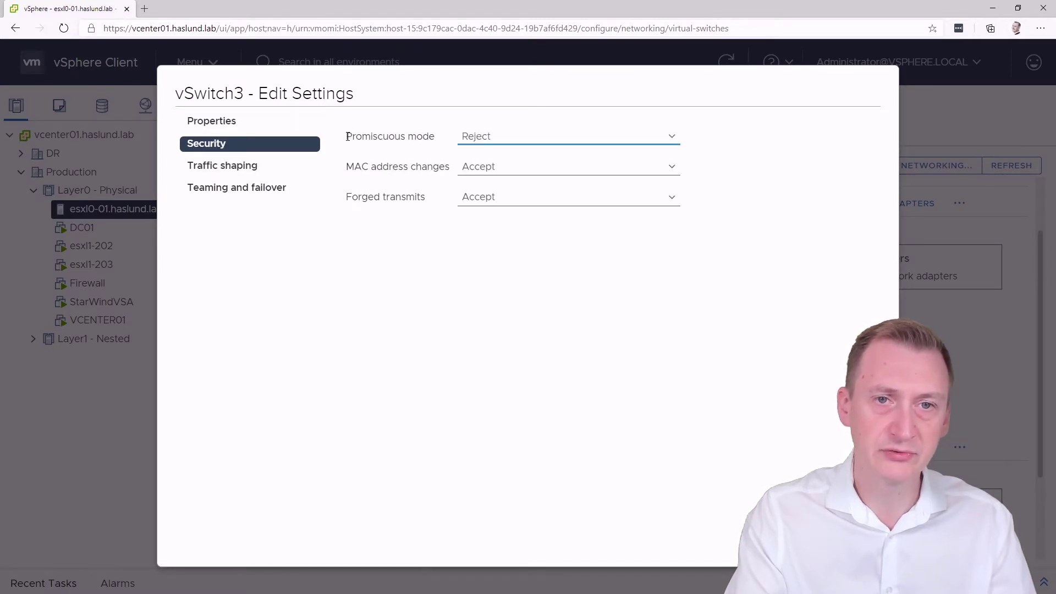
pyautogui.moveTo(346, 137); pyautogui.dragTo(432, 136)
pyautogui.click(435, 136)
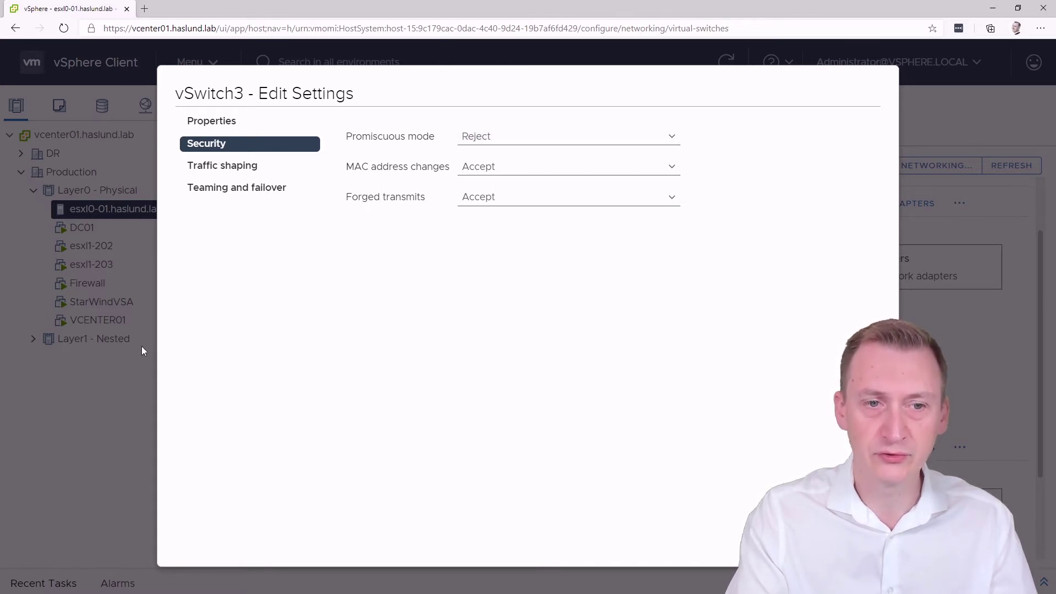
pyautogui.click(543, 142)
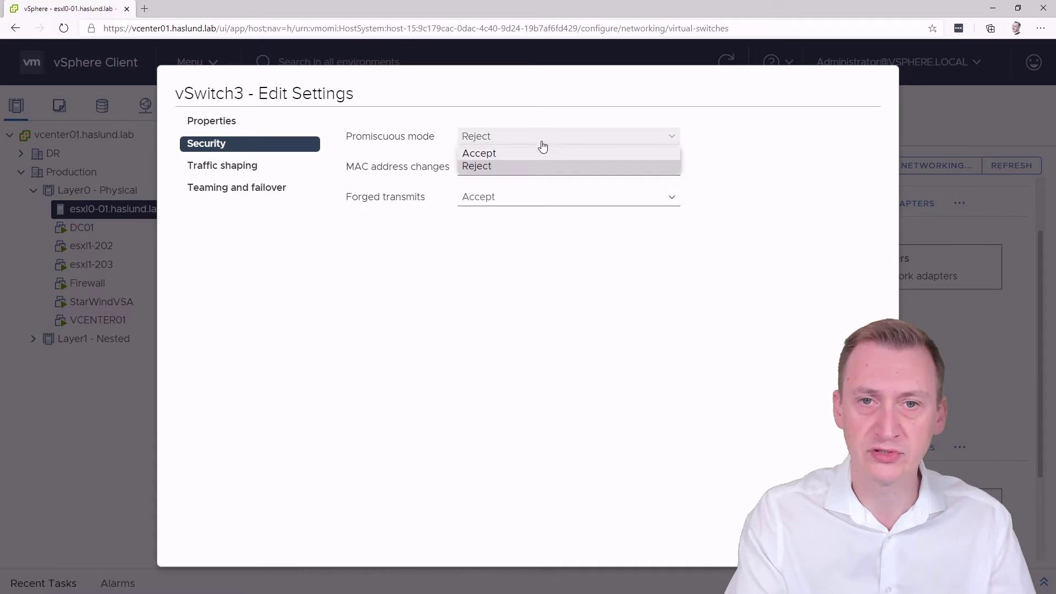
pyautogui.click(536, 153)
pyautogui.click(861, 543)
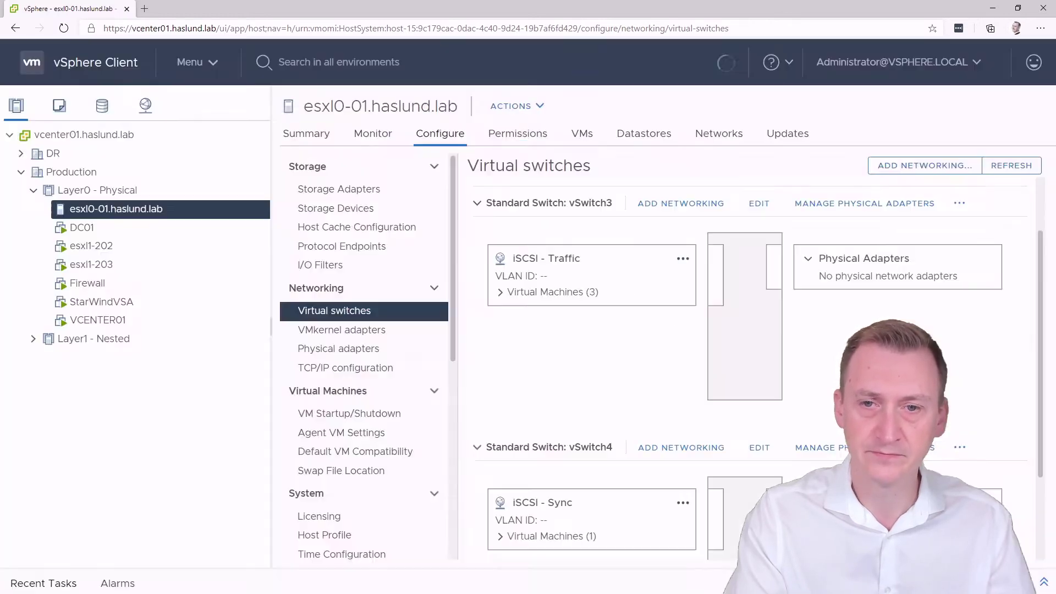
# Set vSwitch4's Promiscuous mode to Accept and save
pyautogui.scroll(-2, 716, 469)
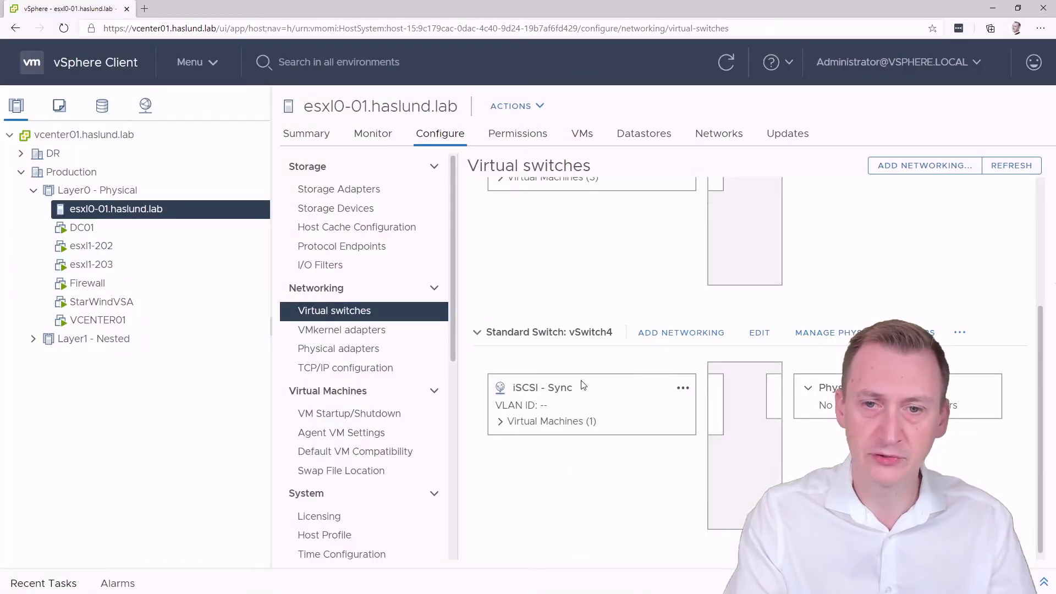
pyautogui.click(761, 334)
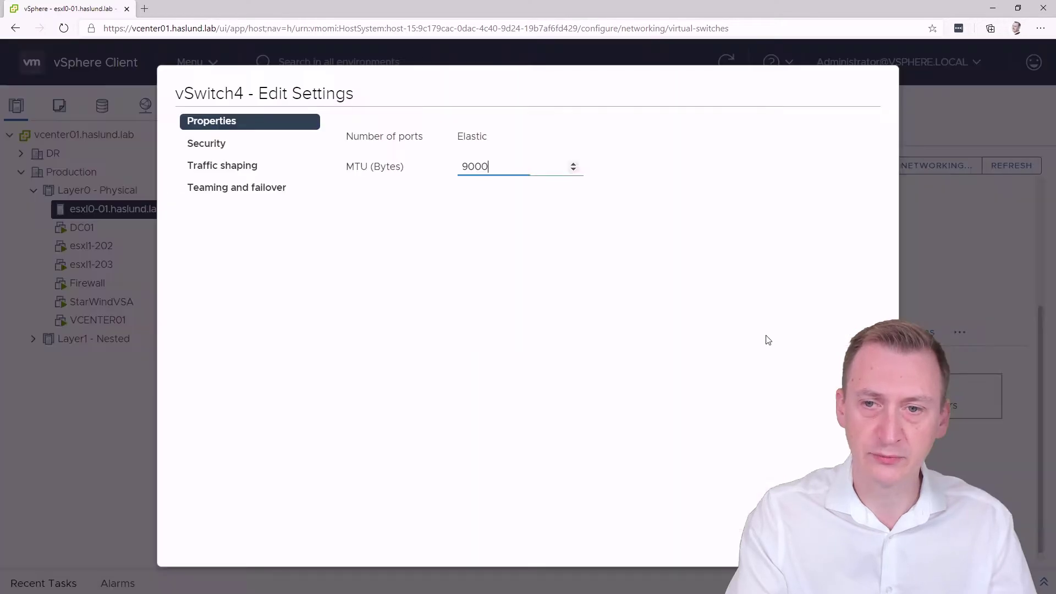
pyautogui.click(220, 144)
pyautogui.click(500, 137)
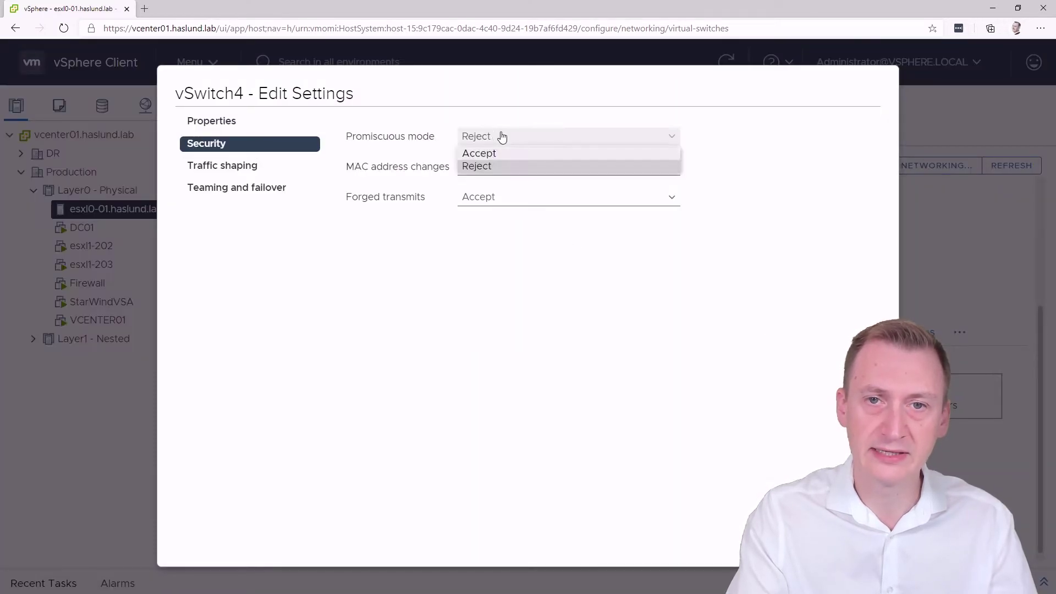
pyautogui.click(507, 153)
pyautogui.click(854, 537)
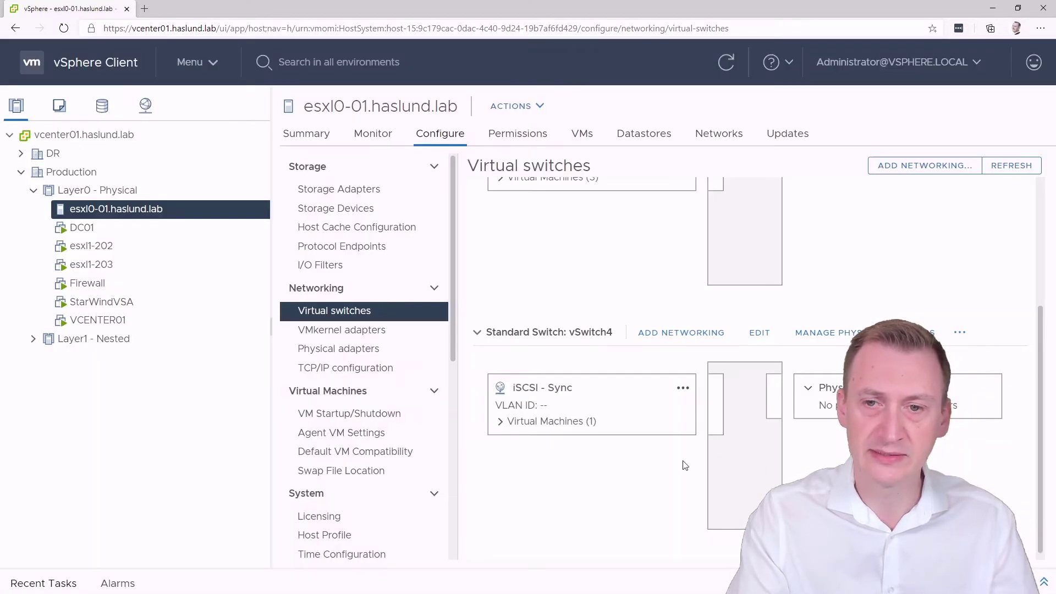
# Verify vSwitch3's settings and collapse the vSwitch3 and vSwitch4 details
pyautogui.scroll(2, 648, 474)
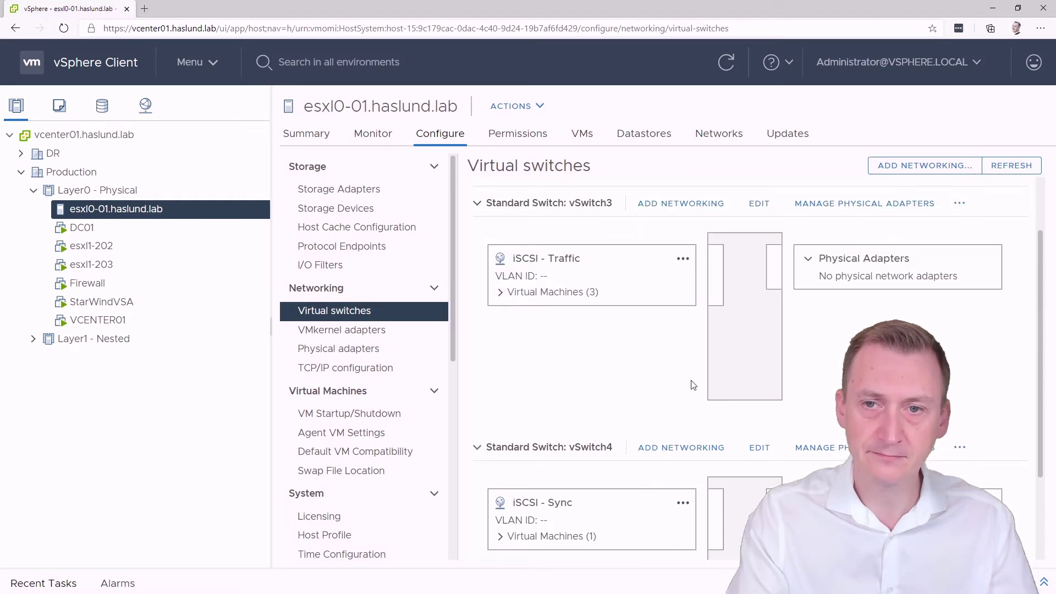
pyautogui.scroll(-2, 758, 209)
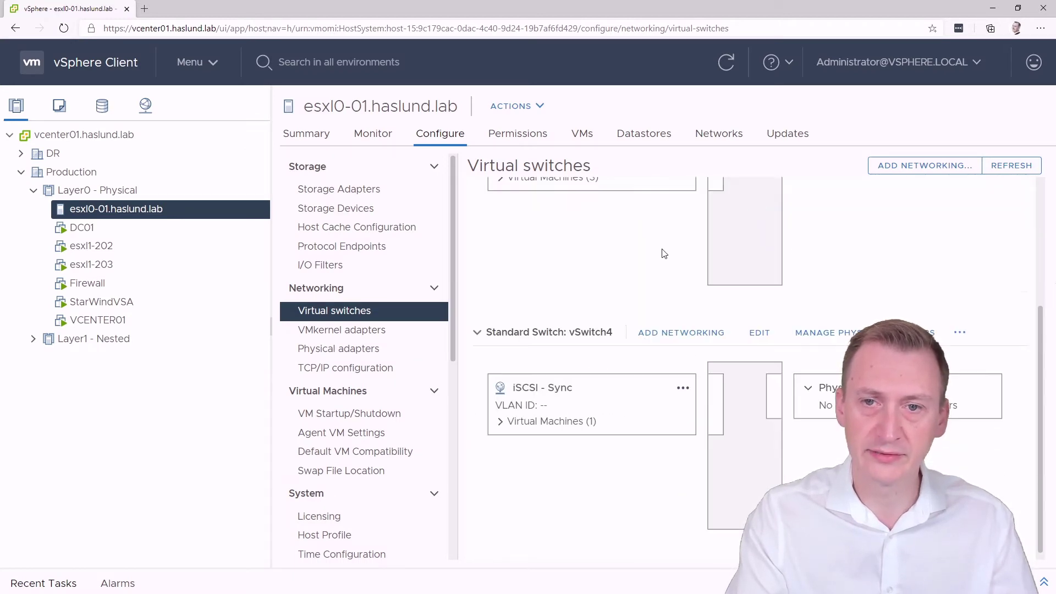
pyautogui.scroll(2, 665, 253)
pyautogui.click(758, 203)
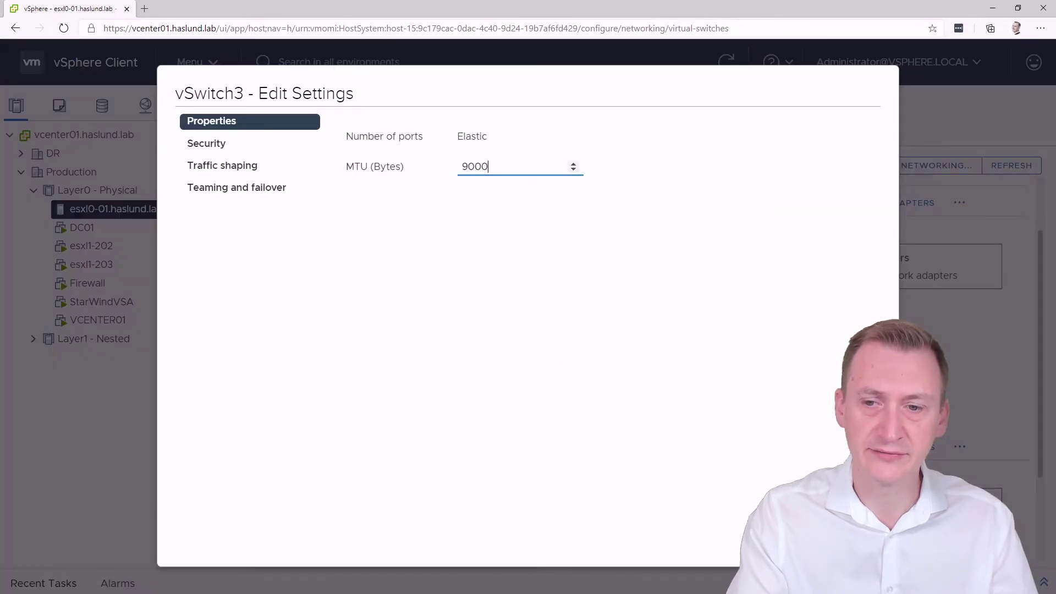
pyautogui.click(797, 539)
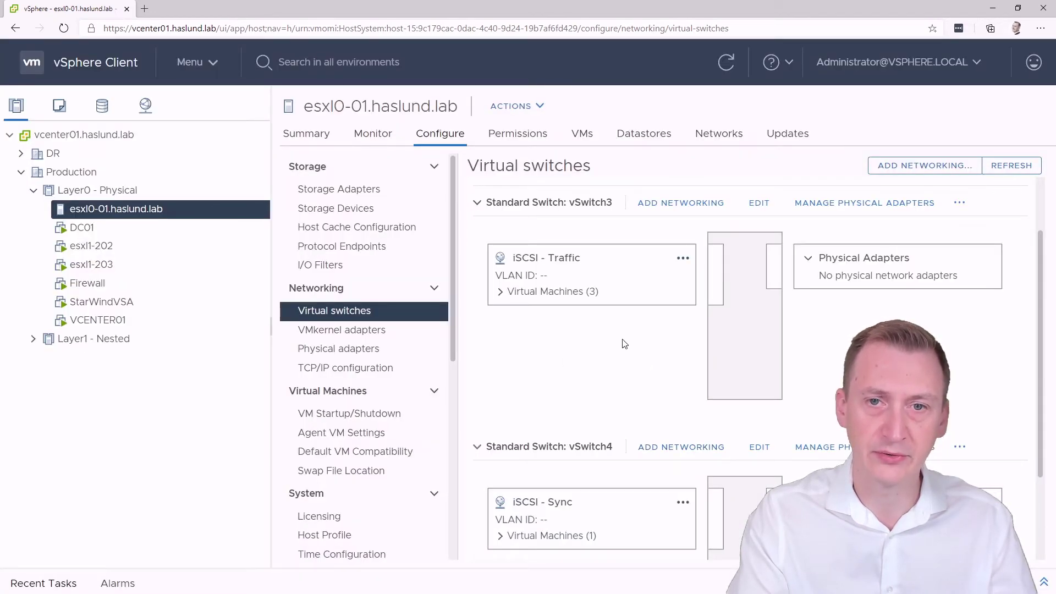
pyautogui.click(476, 204)
pyautogui.click(477, 312)
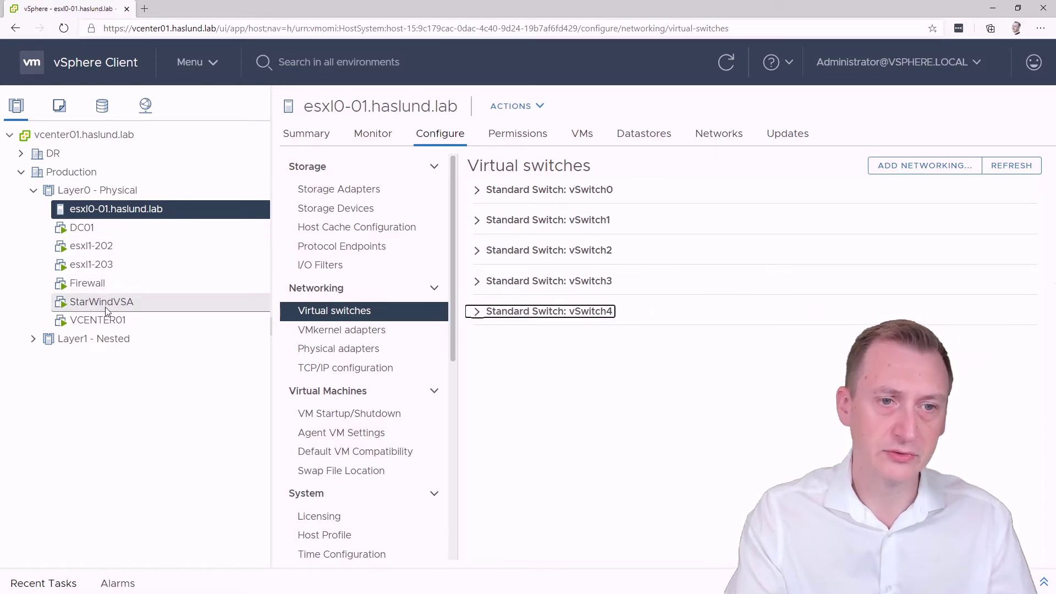
# Load the StarWind web console in a new browser tab and log in
pyautogui.click(144, 9)
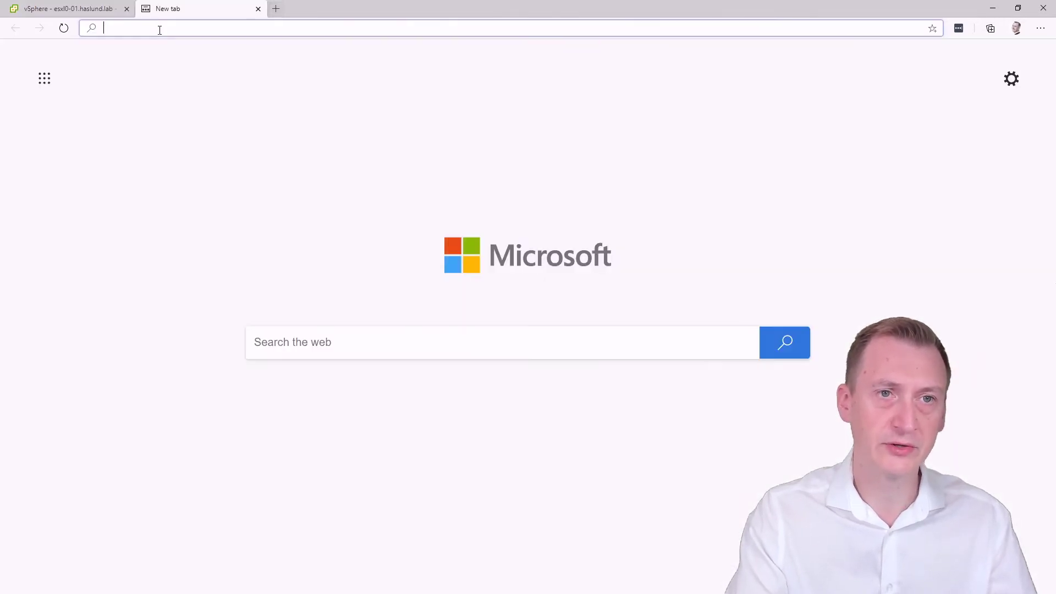
pyautogui.write('192.')
pyautogui.press('Return')
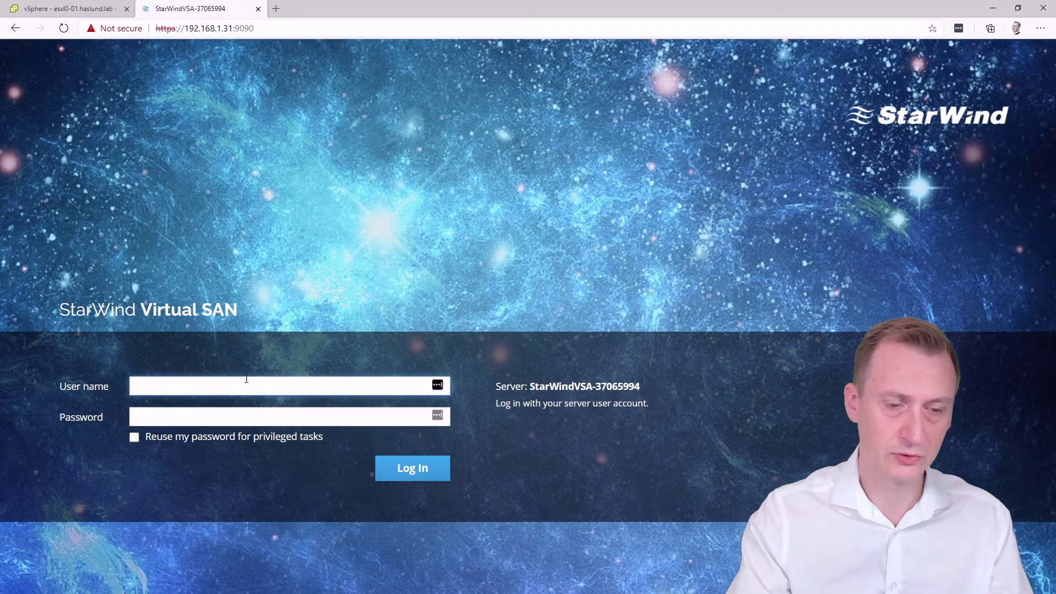
pyautogui.press('Tab')
pyautogui.write('••••')
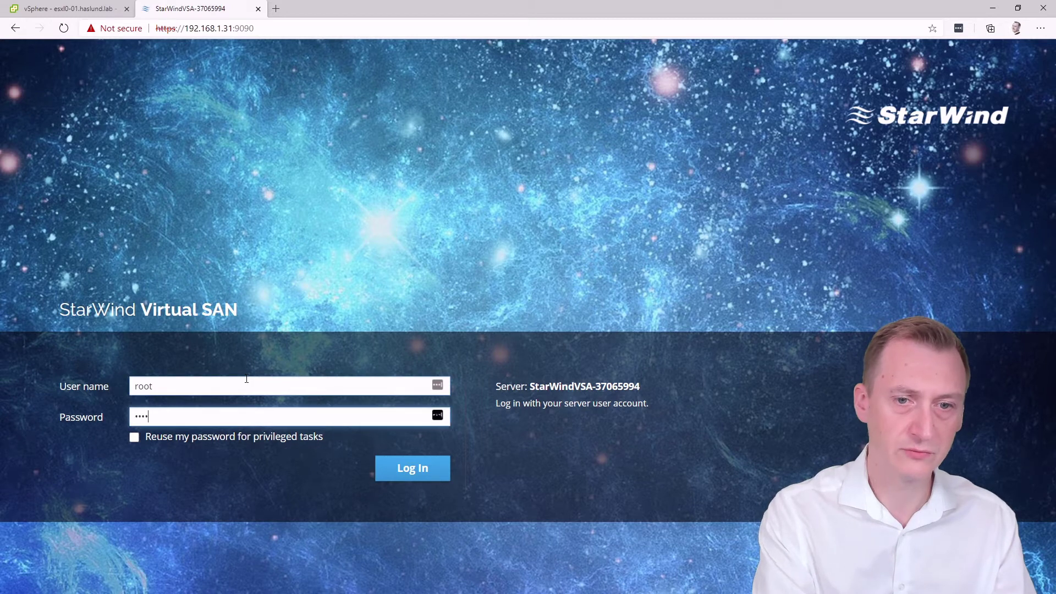
pyautogui.press('Return')
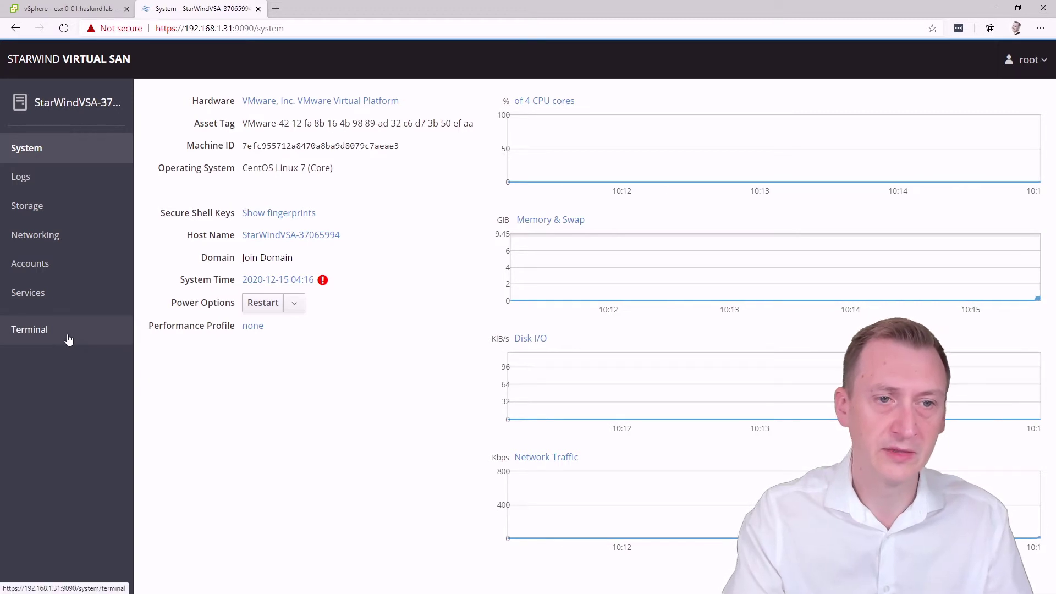
# Try setting a new root password under Accounts, then cancel after the dictionary-check rejection
pyautogui.click(52, 269)
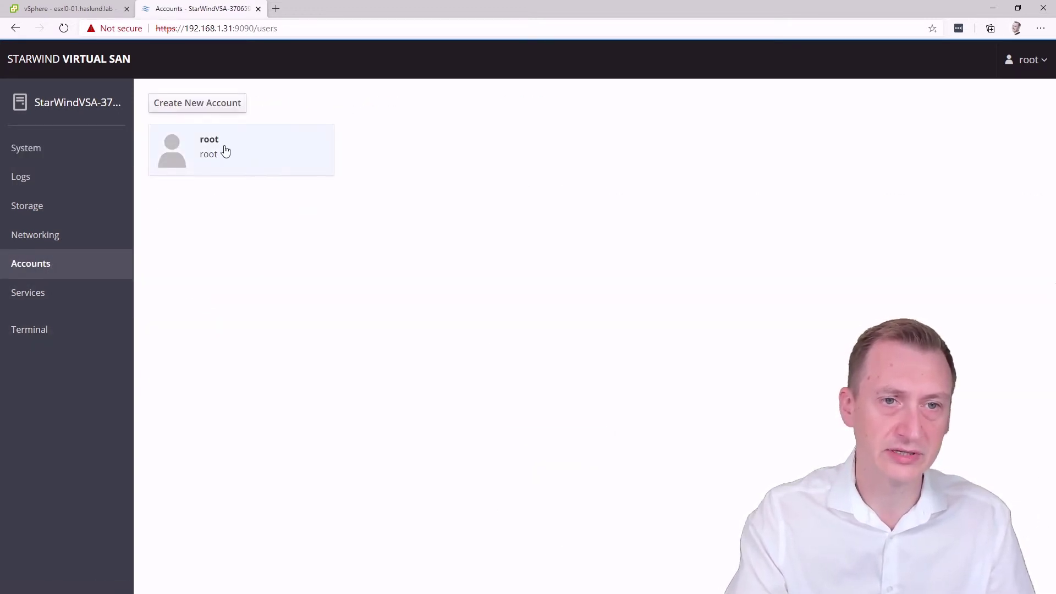
pyautogui.click(226, 152)
pyautogui.click(233, 291)
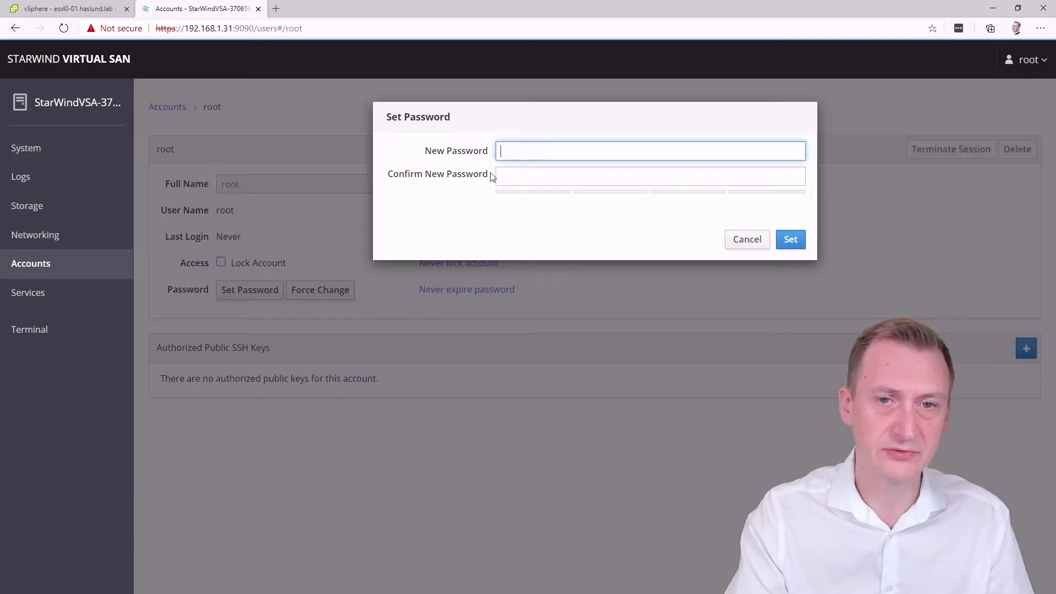
pyautogui.write('••')
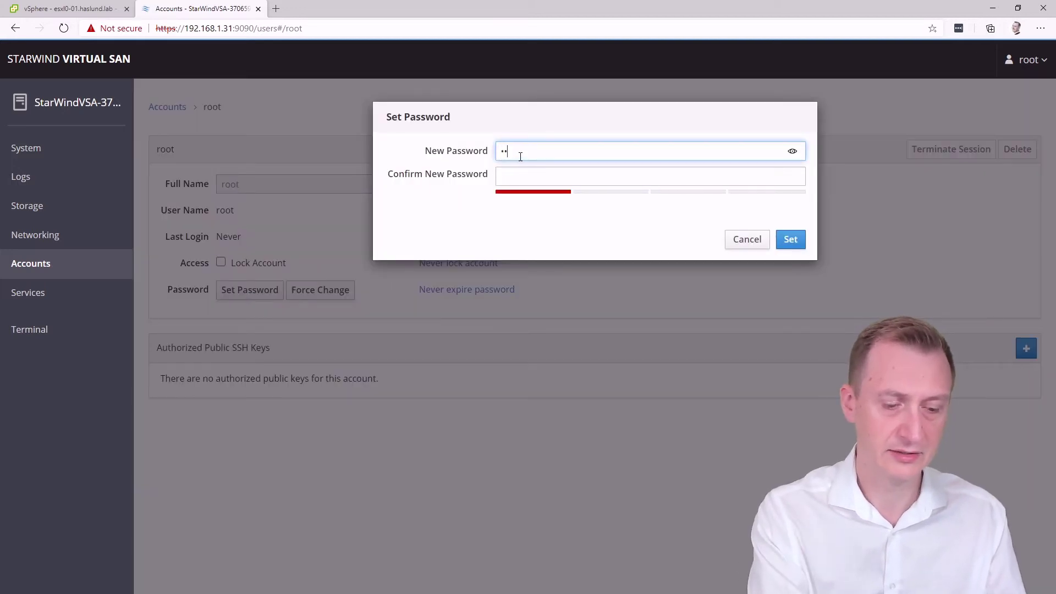
pyautogui.press('Tab')
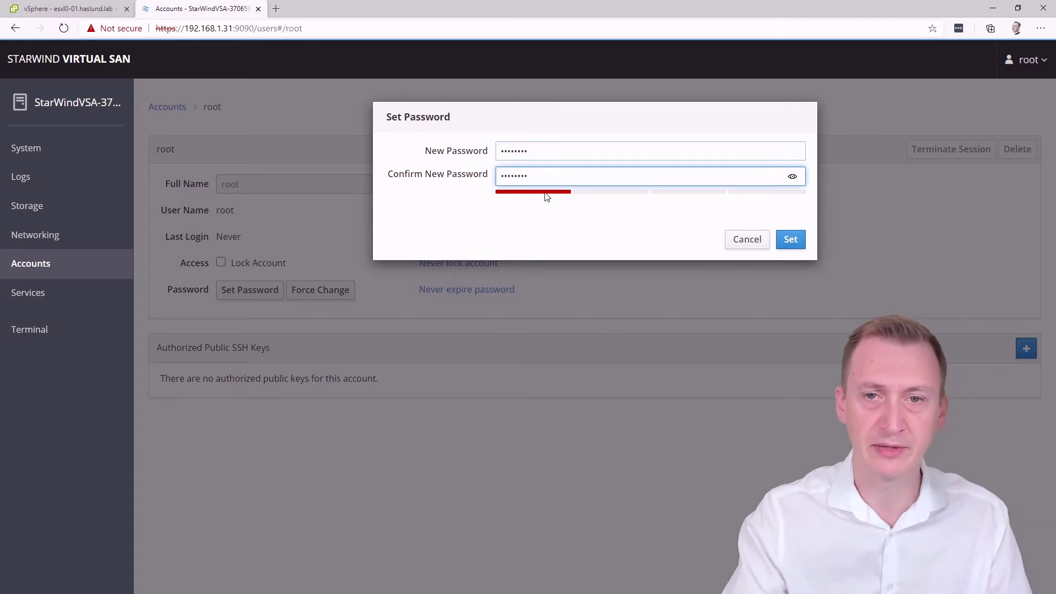
pyautogui.click(791, 239)
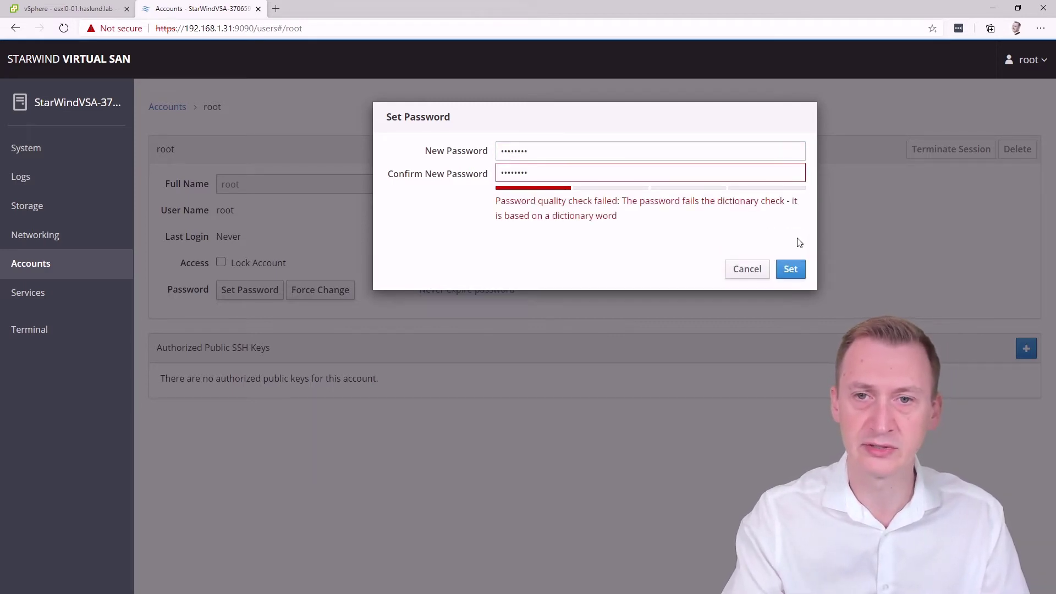
pyautogui.moveTo(556, 202); pyautogui.dragTo(721, 218)
pyautogui.click(722, 218)
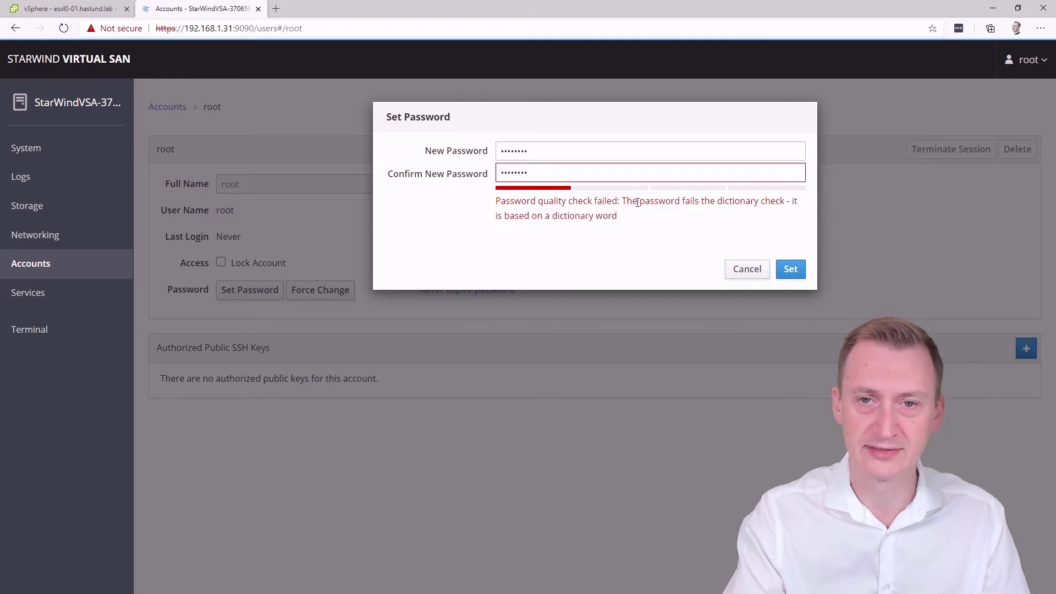
pyautogui.click(745, 271)
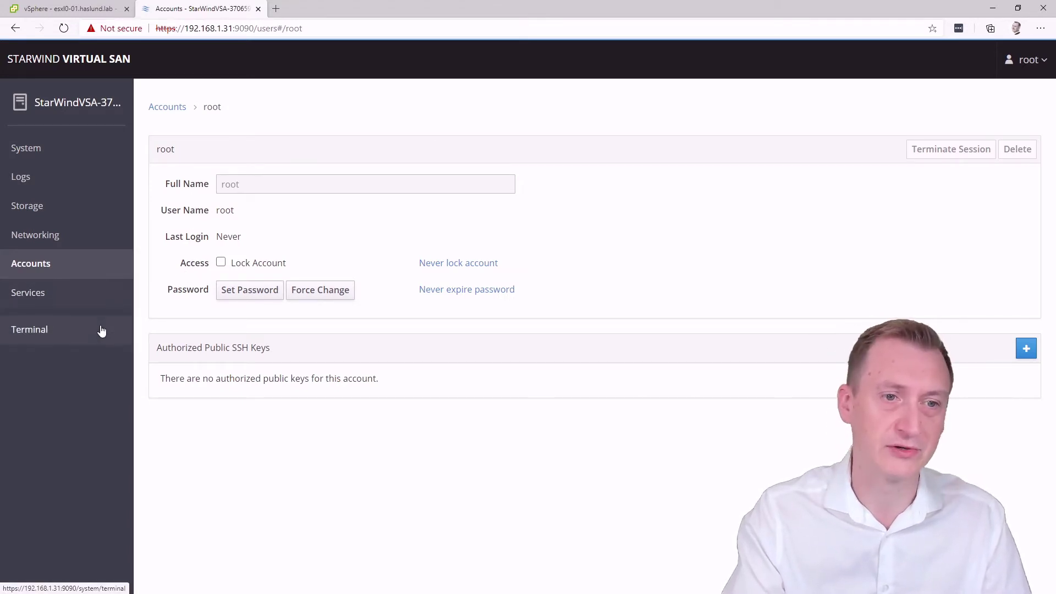
# Change root's password with passwd in the appliance Terminal, then exit the shell
pyautogui.click(53, 332)
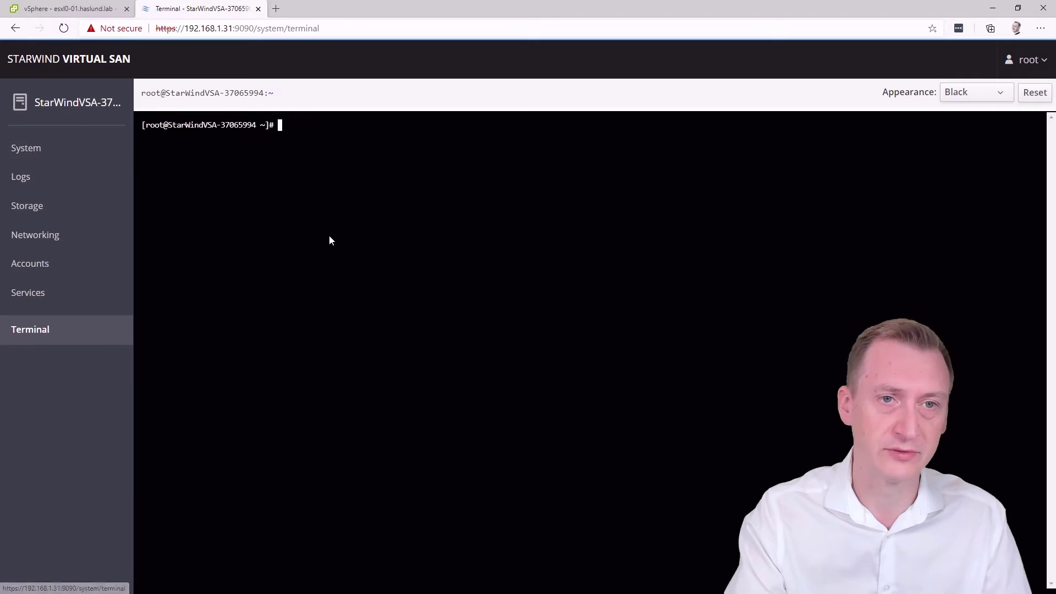
pyautogui.write('passwd')
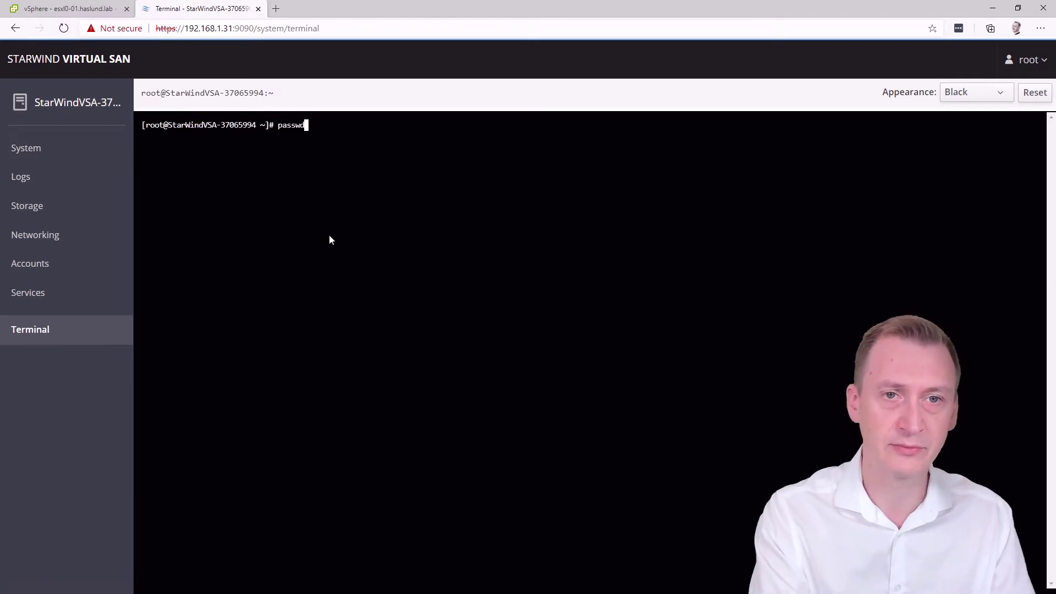
pyautogui.press('Return')
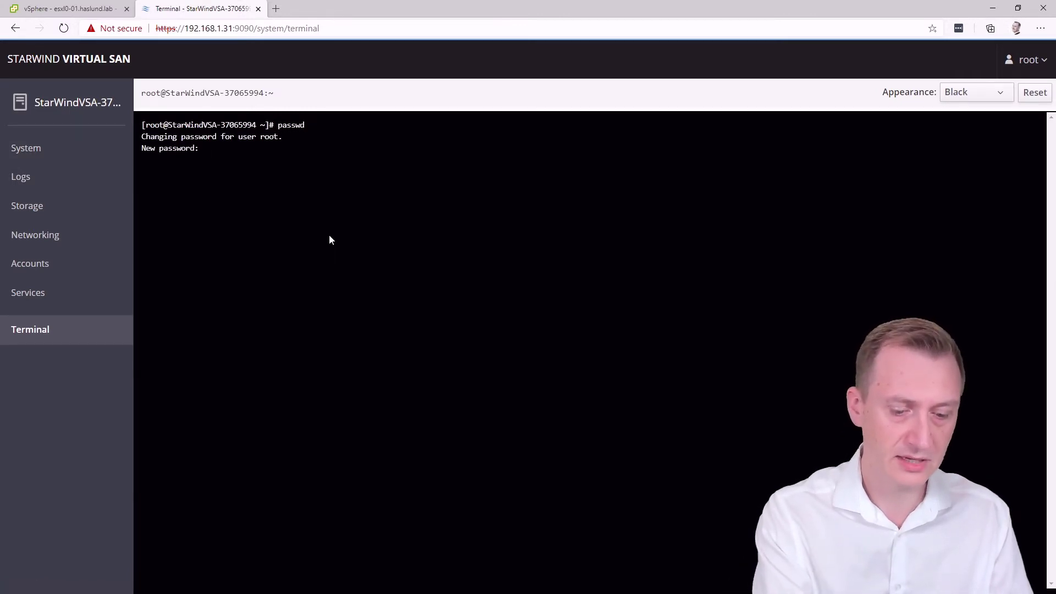
pyautogui.press('Return')
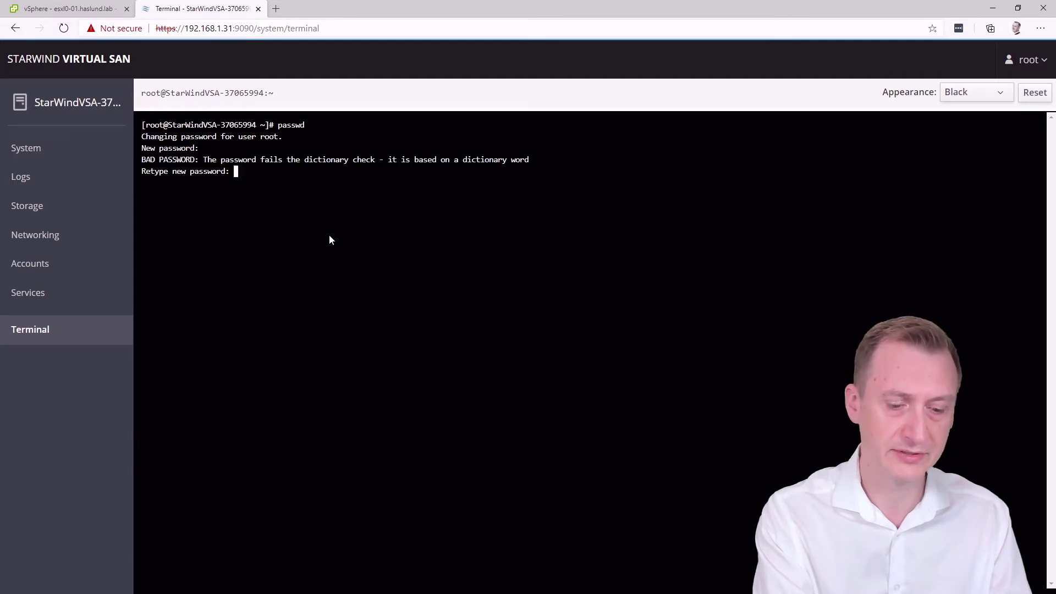
pyautogui.press('Return')
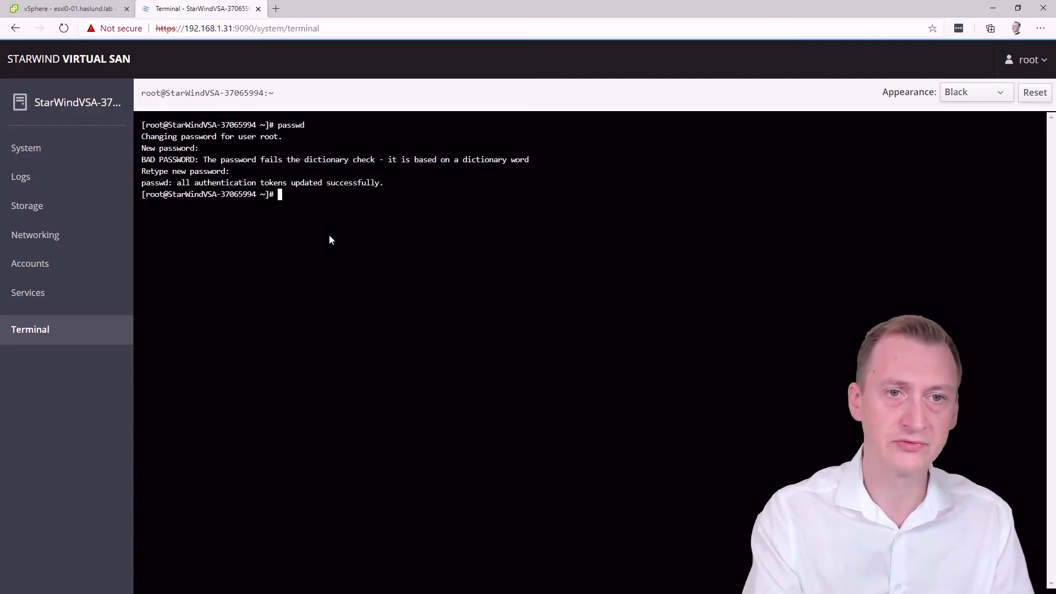
pyautogui.write('exit')
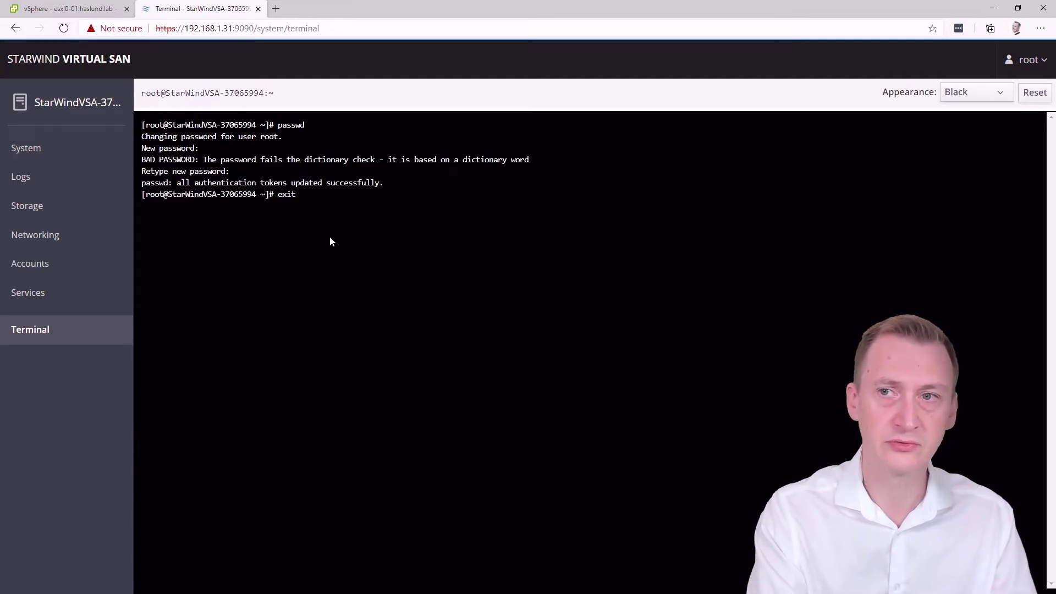
pyautogui.press('Return')
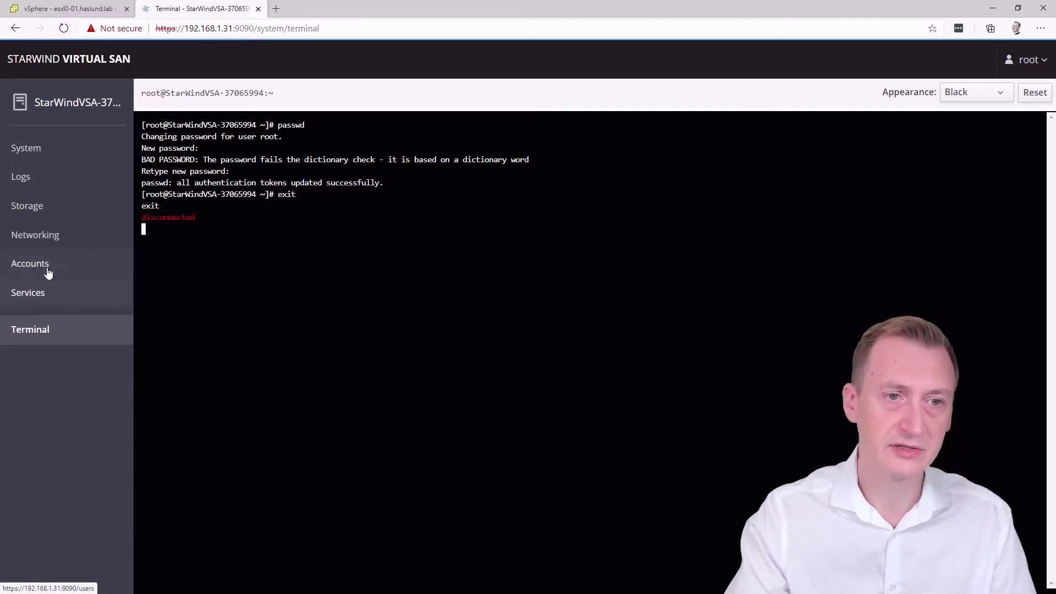
# Log out of the web console and log back in as root
pyautogui.click(1026, 59)
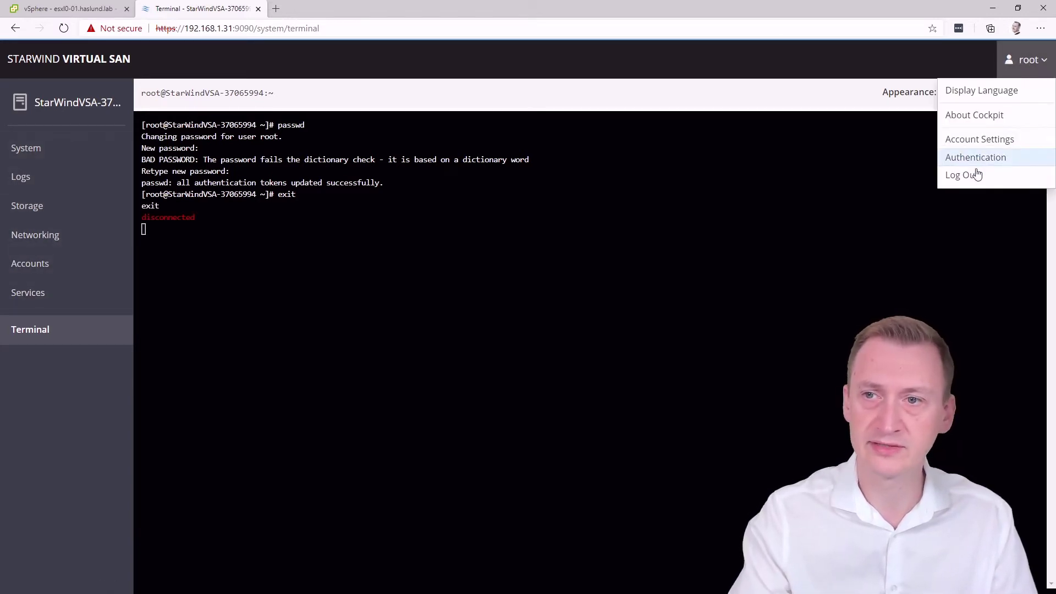
pyautogui.click(969, 176)
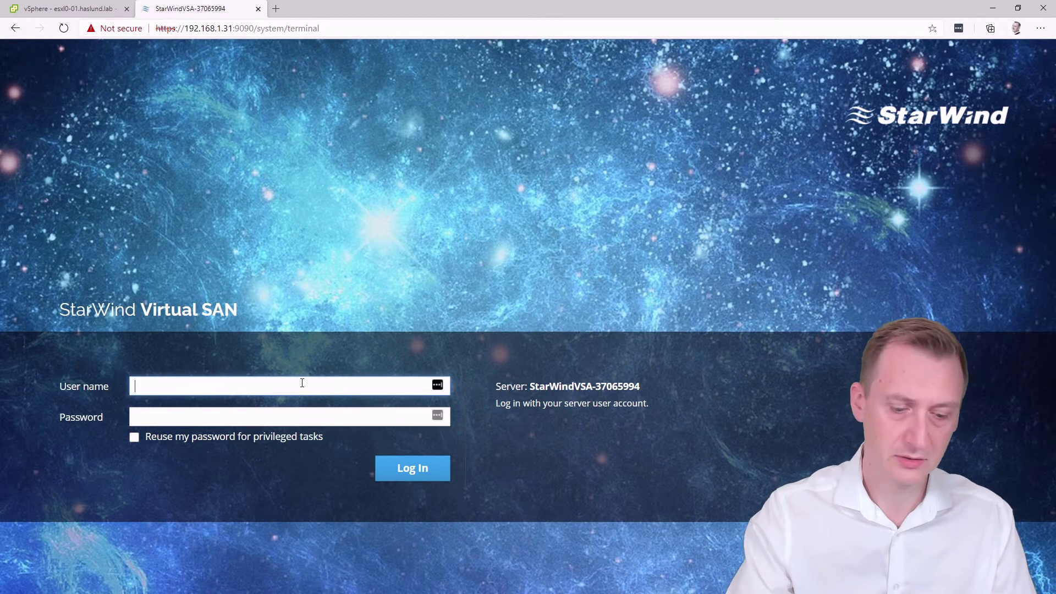
pyautogui.write('root')
pyautogui.press('Tab')
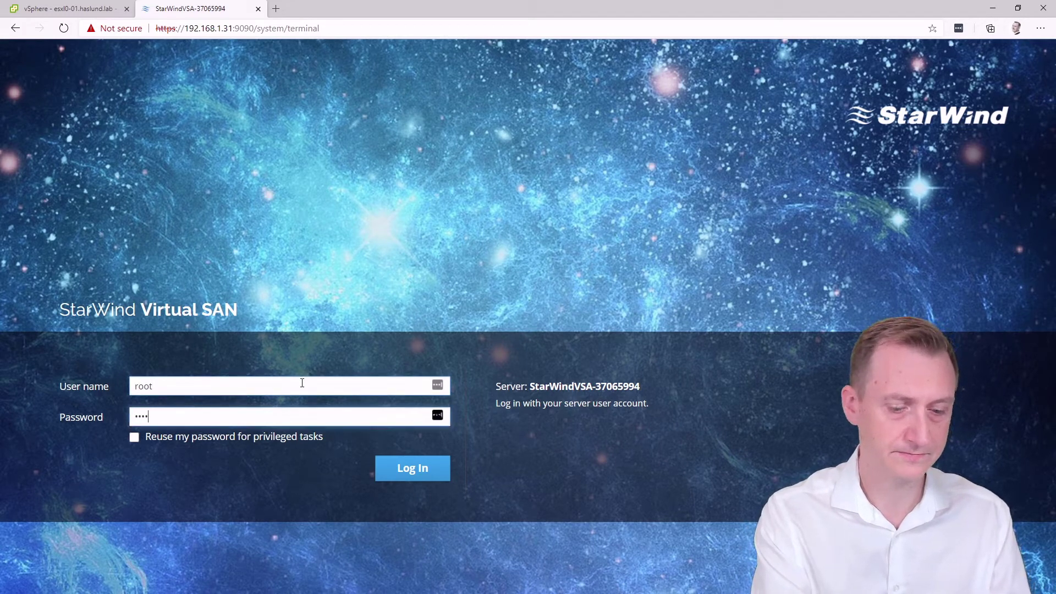
pyautogui.press('Return')
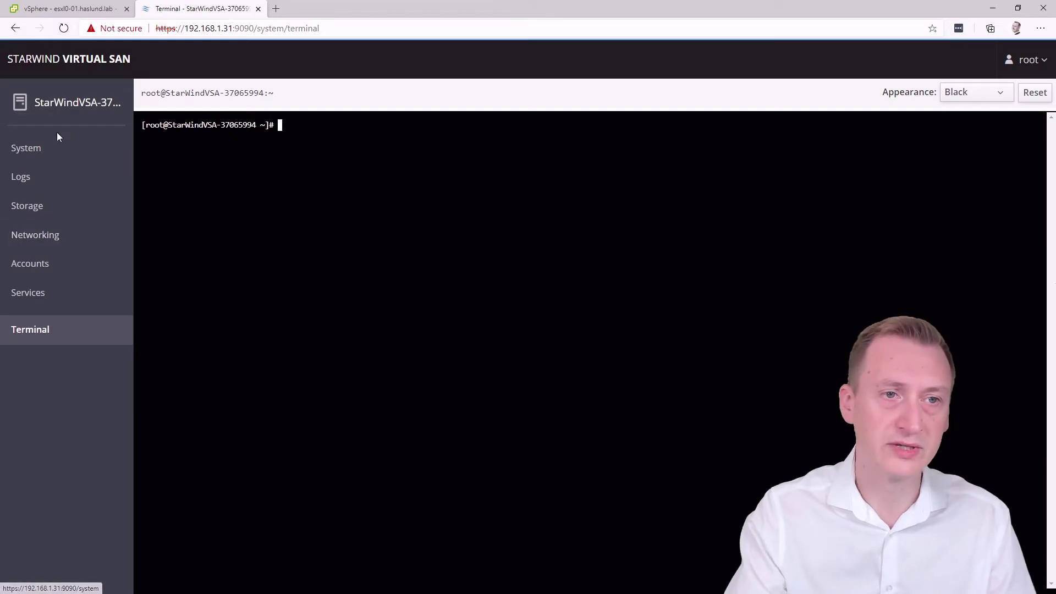
# Open the Format dialog for /dev/sdb, keeping existing data and the XFS filesystem
pyautogui.click(54, 208)
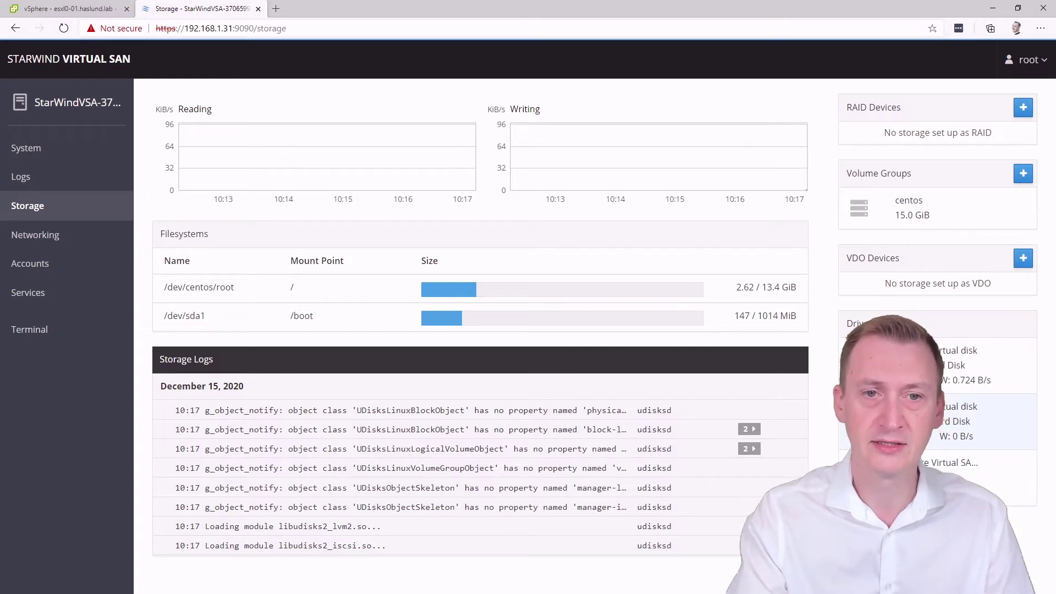
pyautogui.click(968, 421)
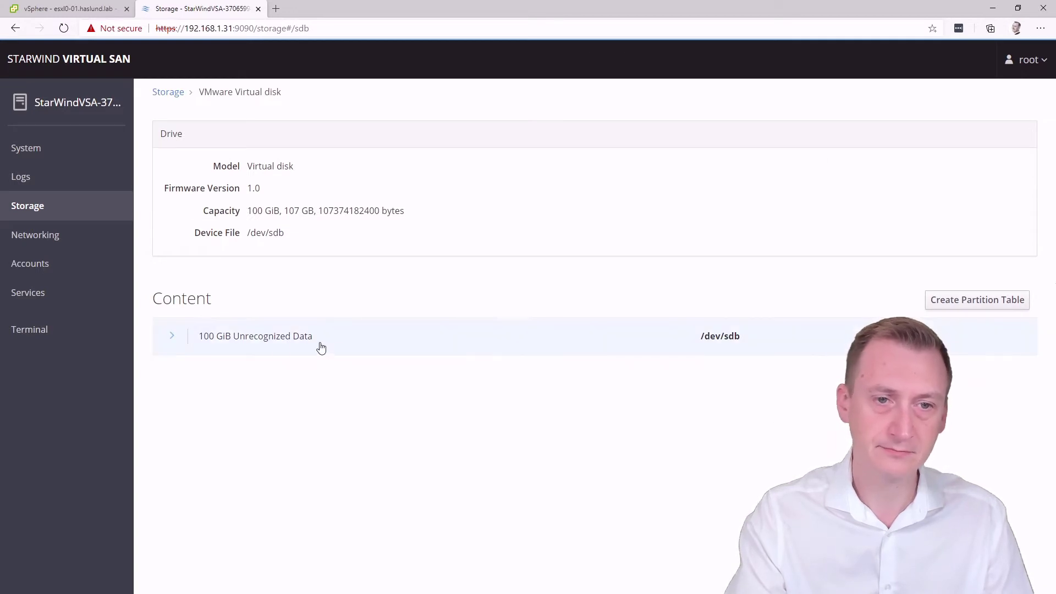
pyautogui.click(172, 343)
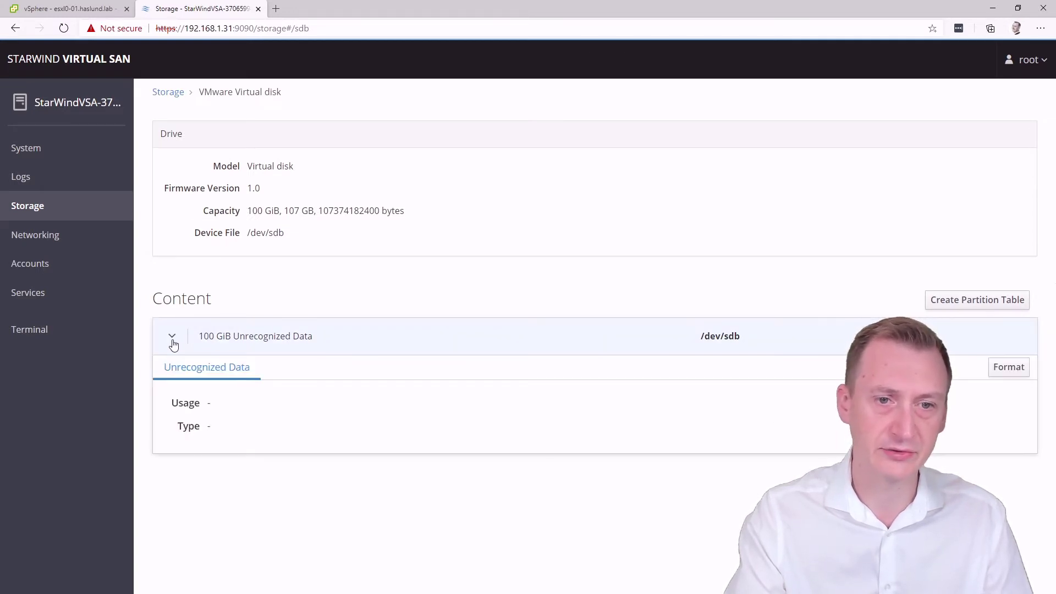
pyautogui.click(1015, 368)
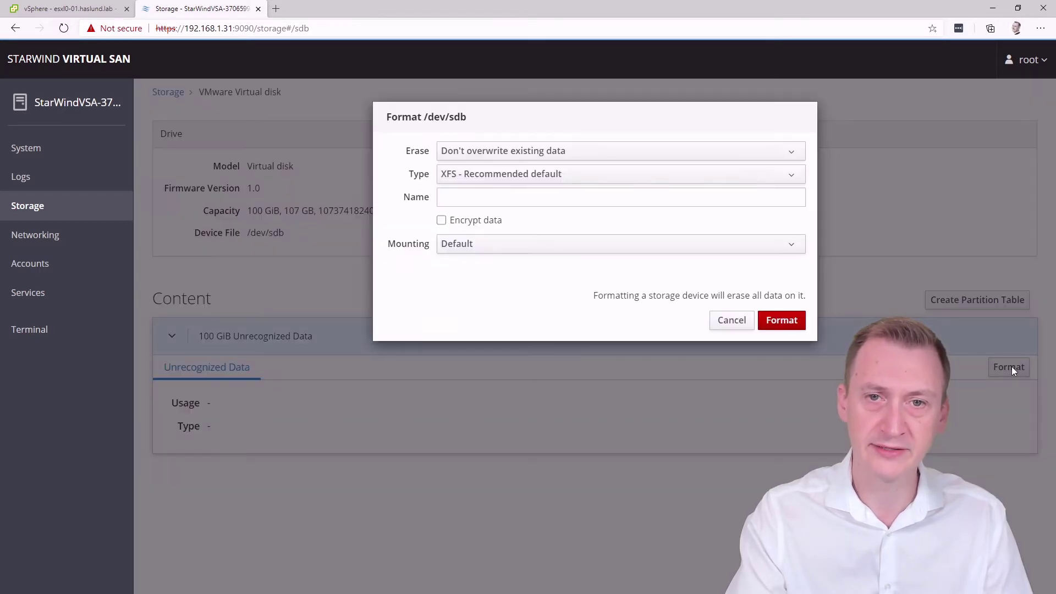
pyautogui.click(506, 157)
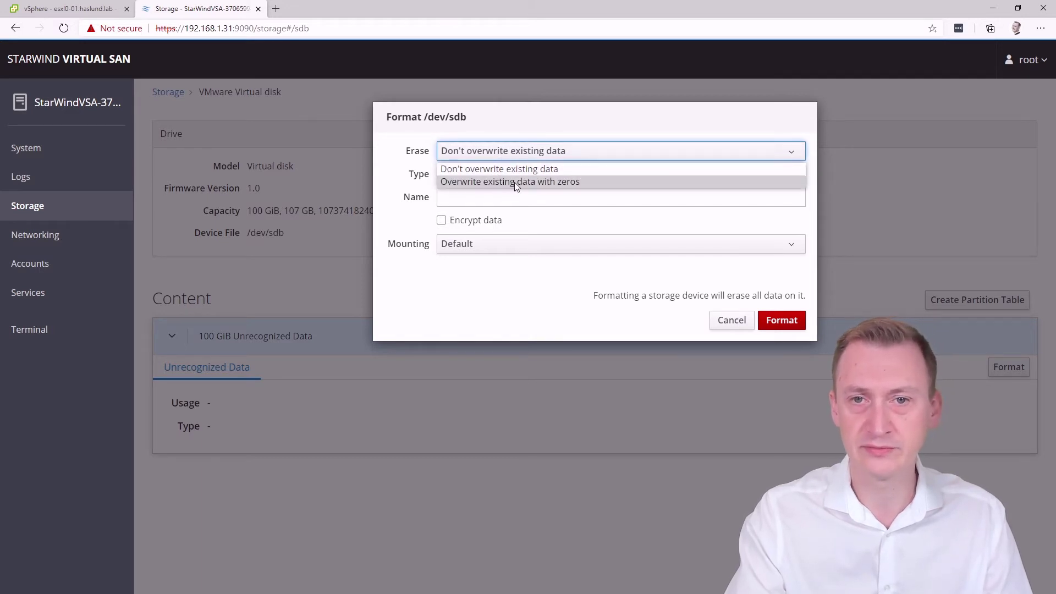
pyautogui.click(531, 158)
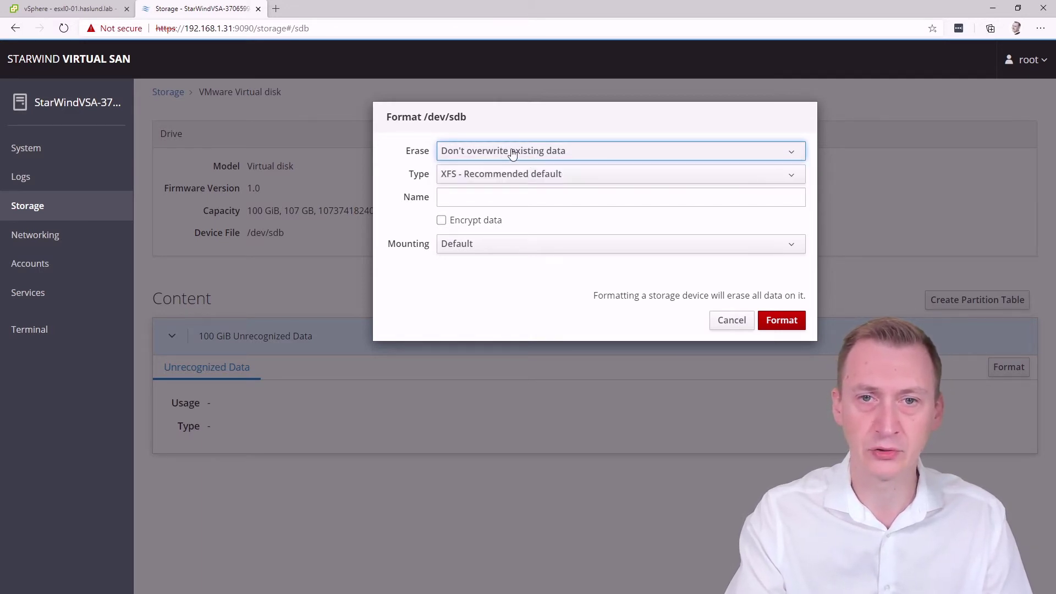
pyautogui.click(485, 176)
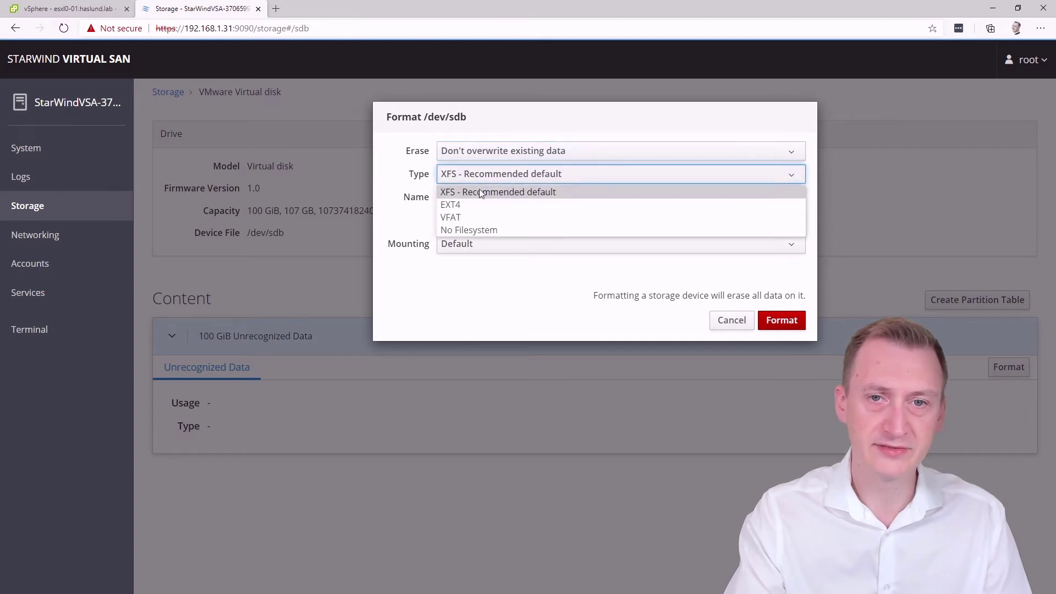
pyautogui.click(492, 175)
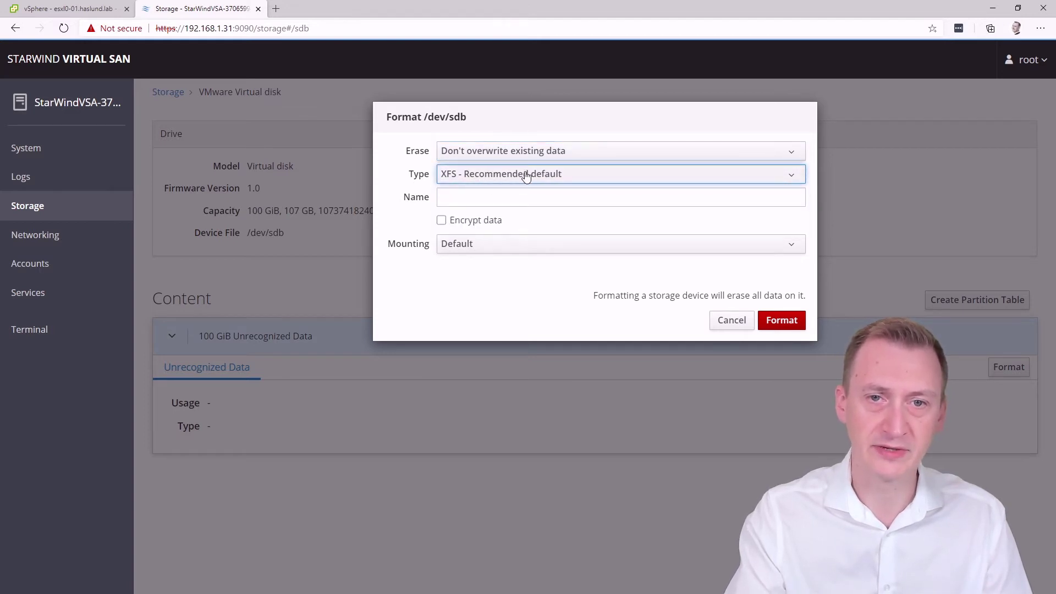
# Name the filesystem disk0, mount it at /mnt/disk0 at boot, and format
pyautogui.click(468, 195)
pyautogui.write('disk0')
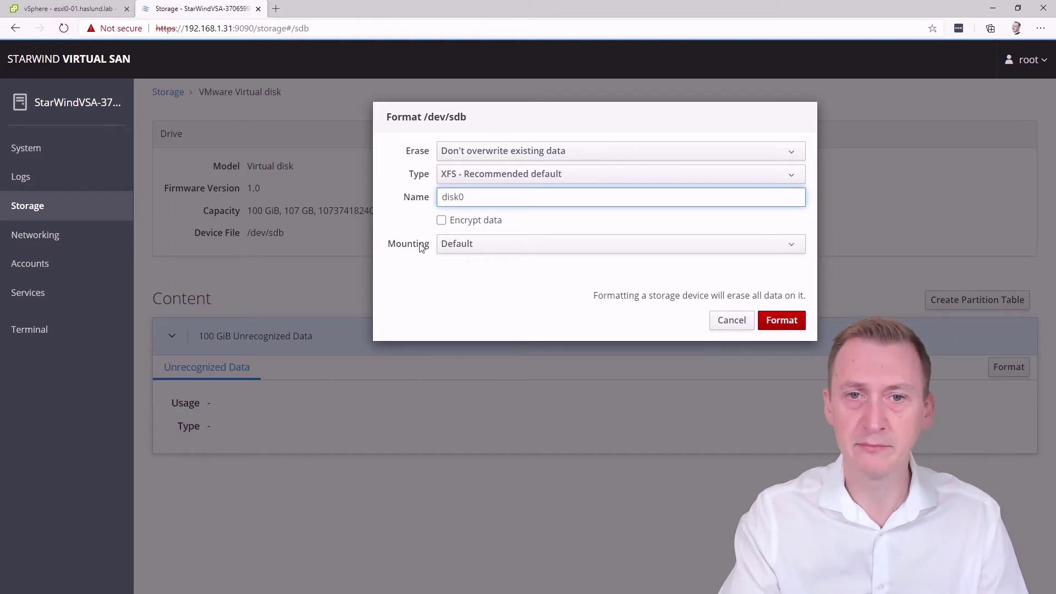
pyautogui.click(493, 244)
pyautogui.click(475, 275)
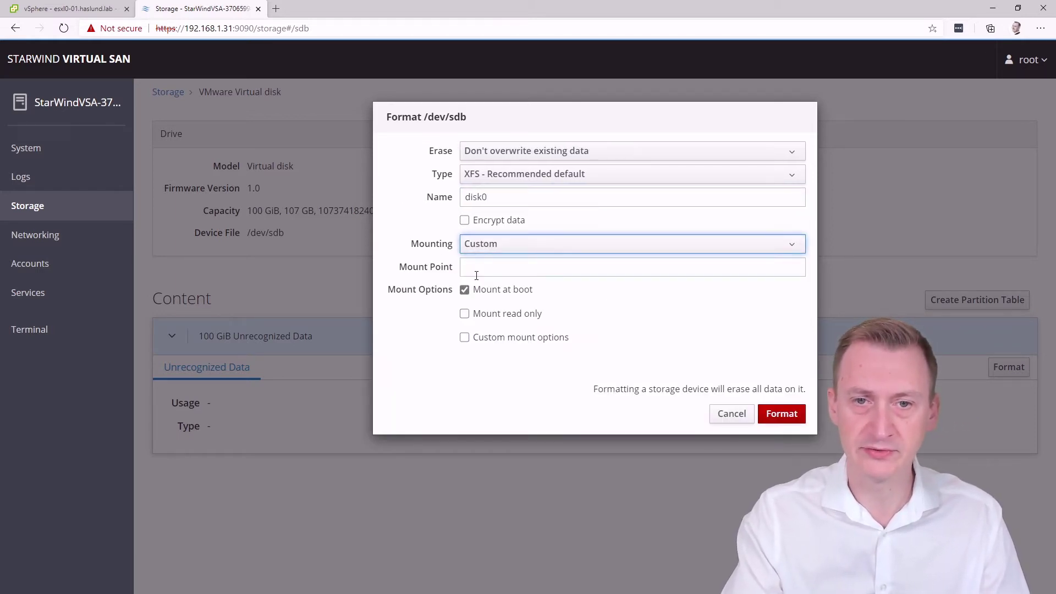
pyautogui.click(508, 267)
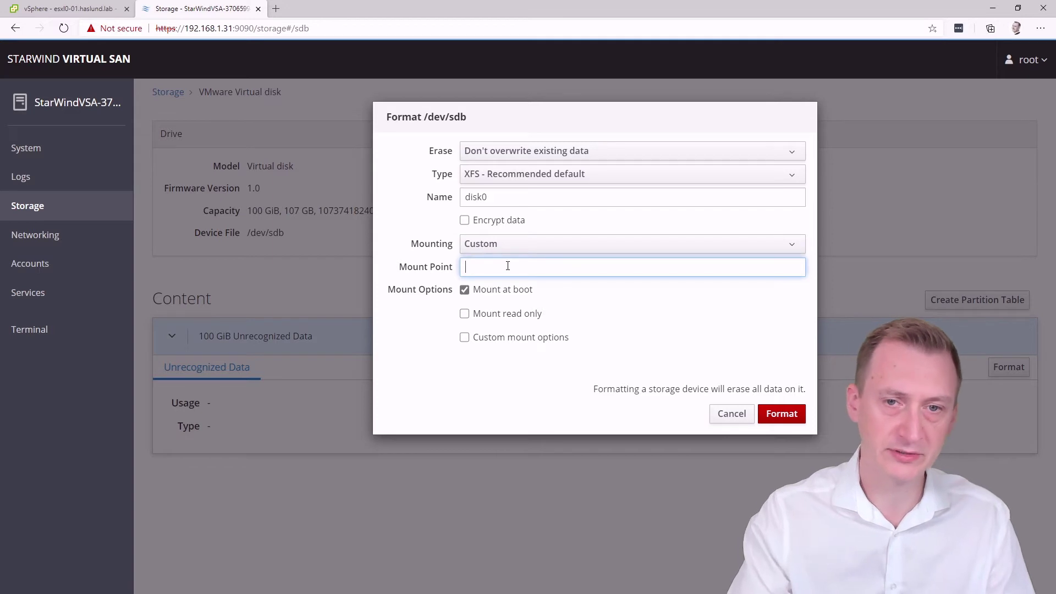
pyautogui.write('/mnt/disk0')
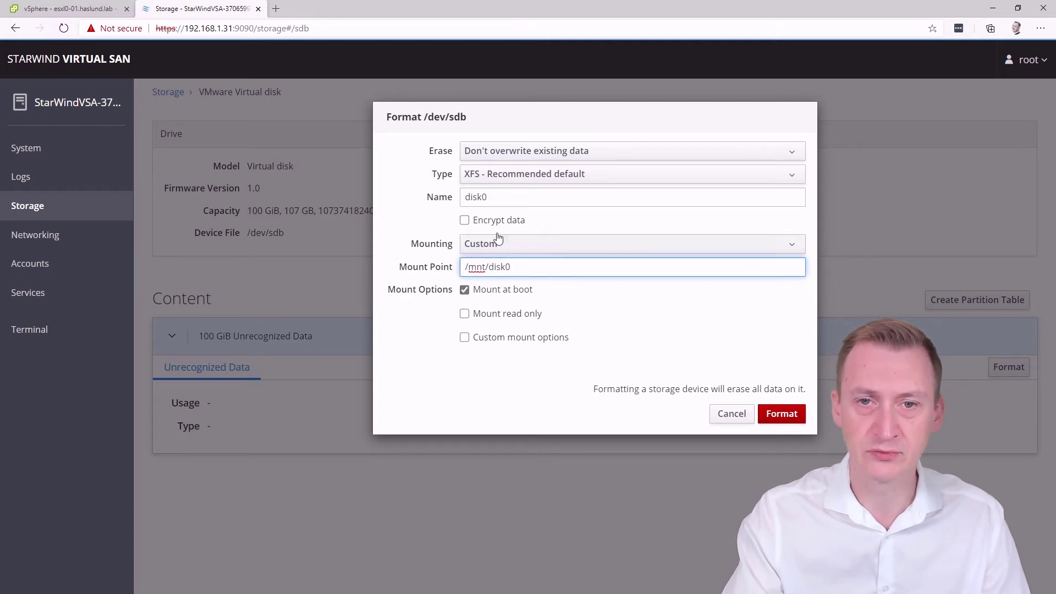
pyautogui.click(473, 292)
pyautogui.click(491, 293)
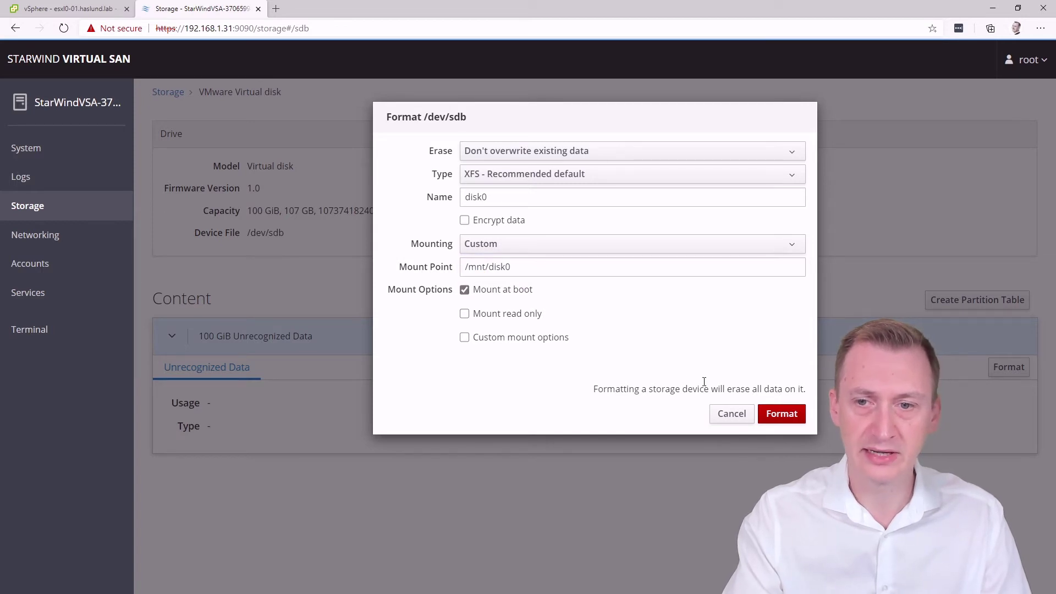
pyautogui.click(781, 418)
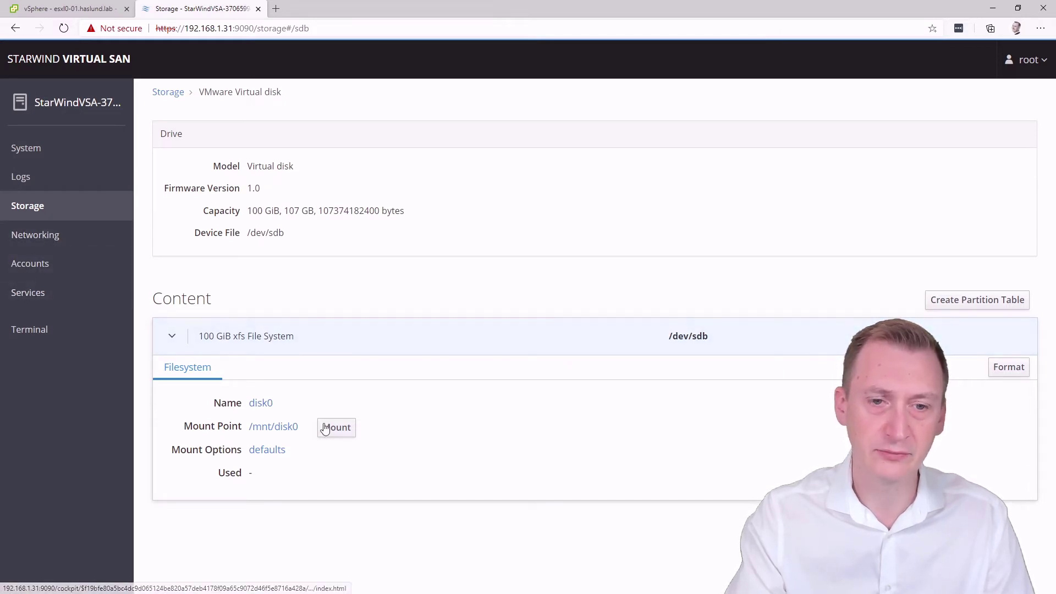
# Restart the StarWind appliance with No Delay and close the disconnected console tab
pyautogui.click(44, 153)
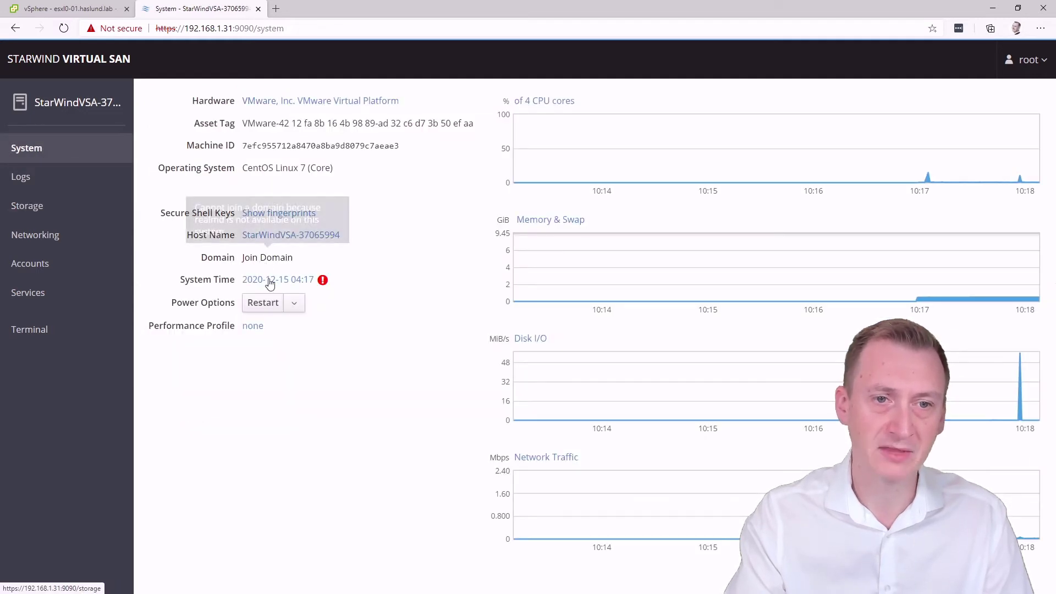
pyautogui.click(263, 303)
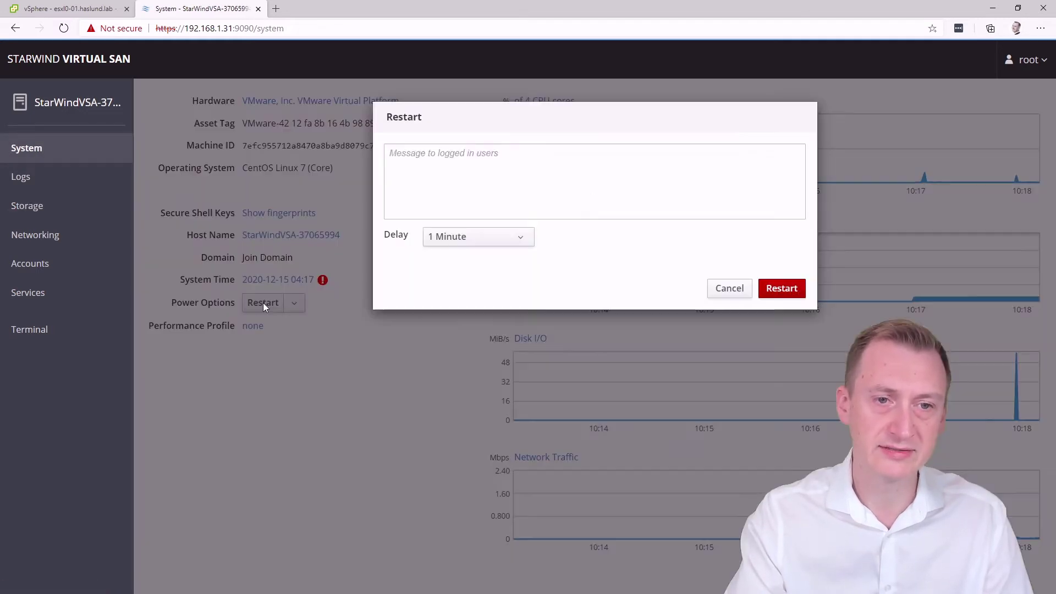
pyautogui.click(479, 236)
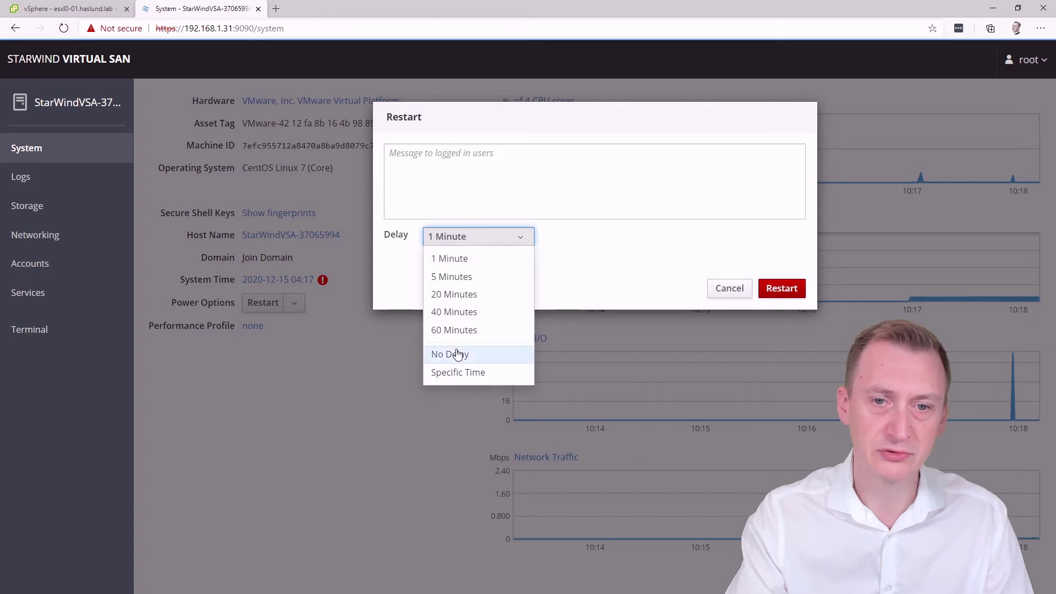
pyautogui.click(455, 354)
pyautogui.click(792, 297)
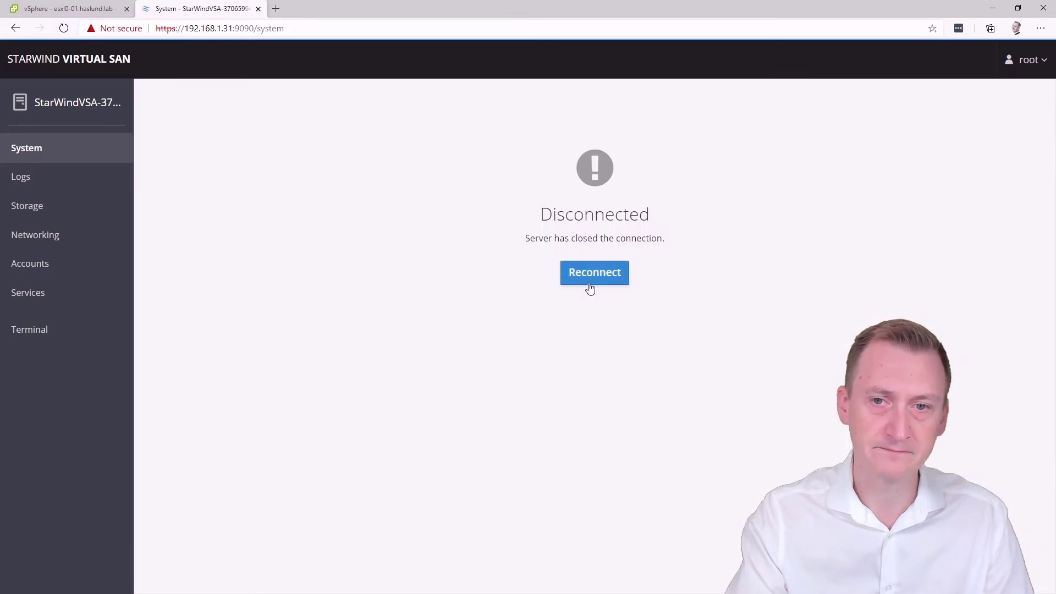
pyautogui.click(258, 8)
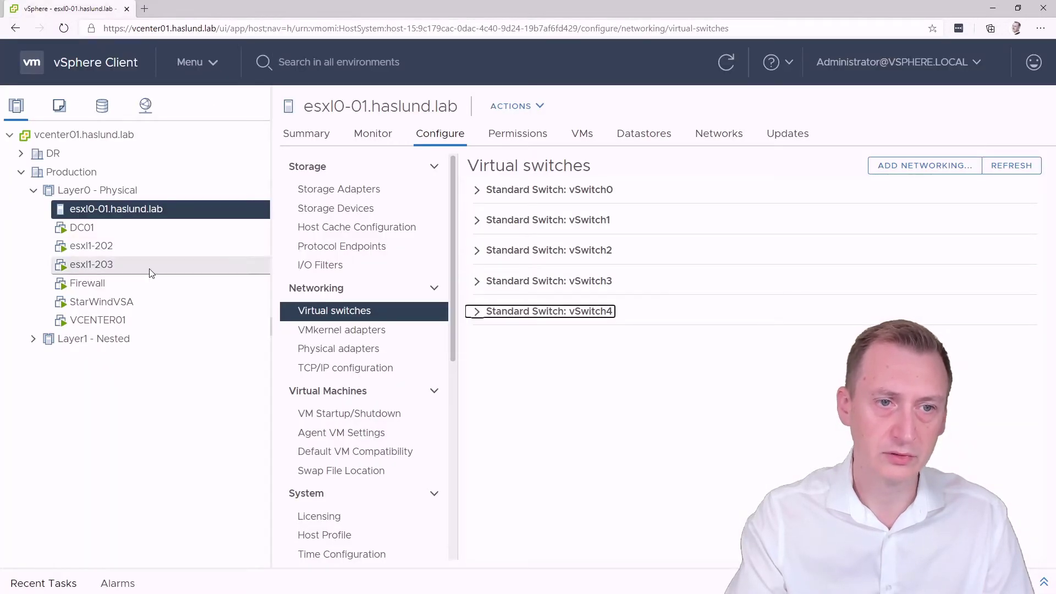
pyautogui.rightClick(125, 305)
pyautogui.moveTo(125, 309)
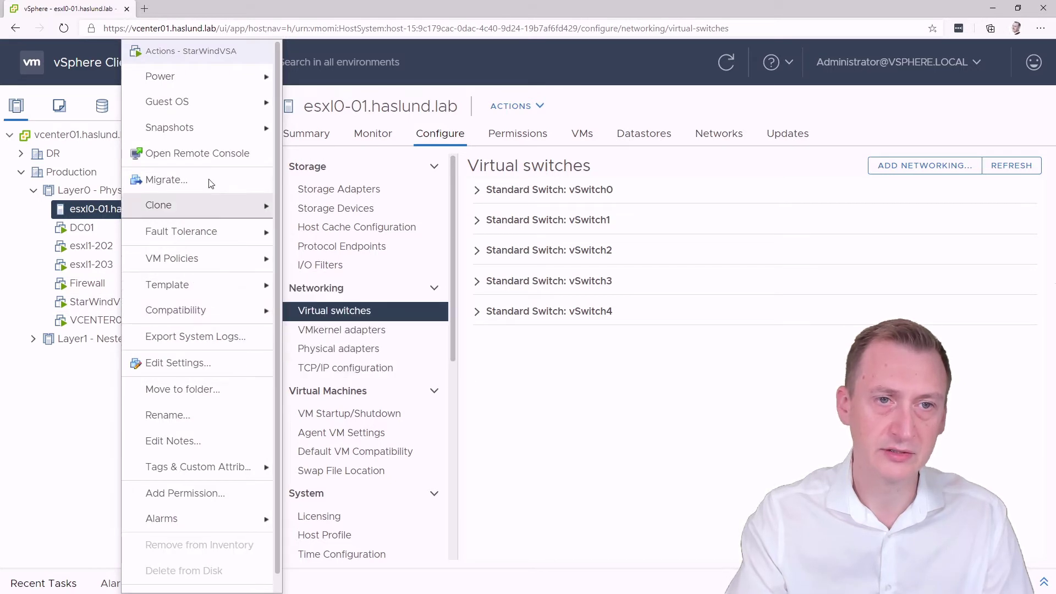
pyautogui.click(210, 153)
pyautogui.click(599, 110)
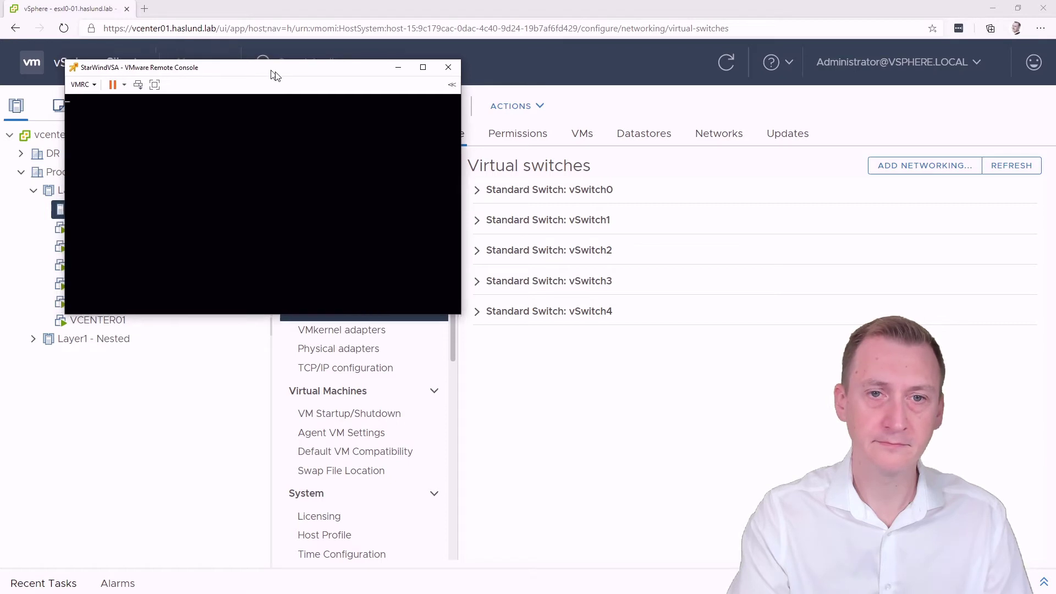
pyautogui.moveTo(274, 75); pyautogui.dragTo(538, 113)
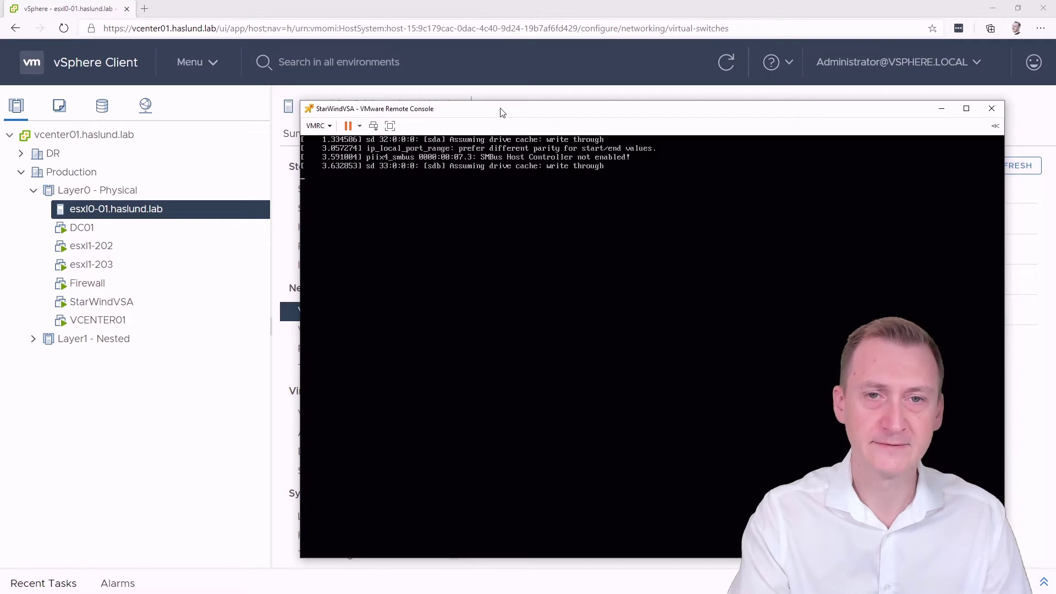
pyautogui.moveTo(502, 112); pyautogui.dragTo(477, 98)
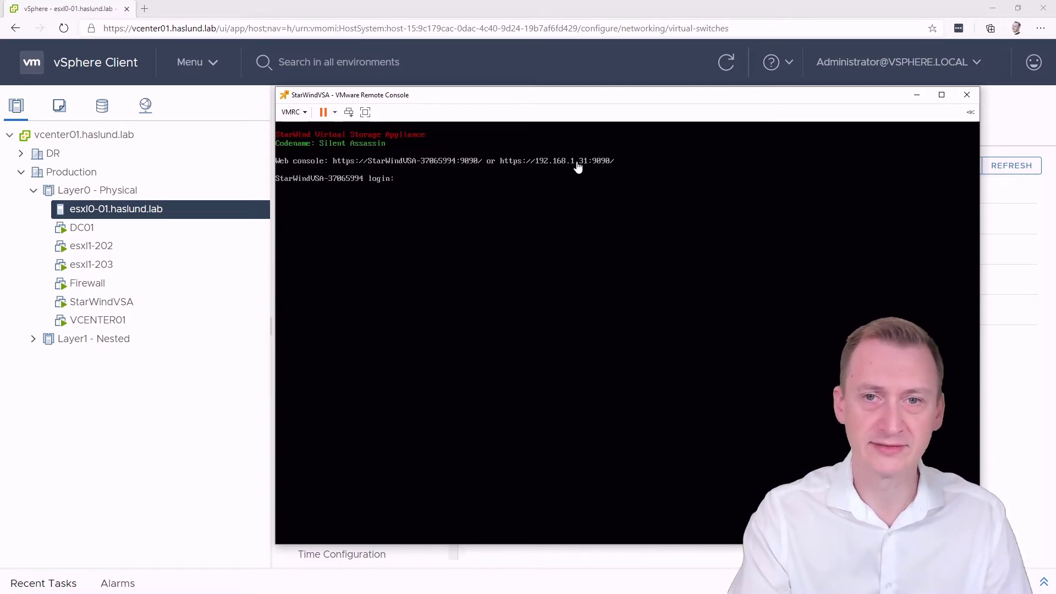
pyautogui.click(271, 66)
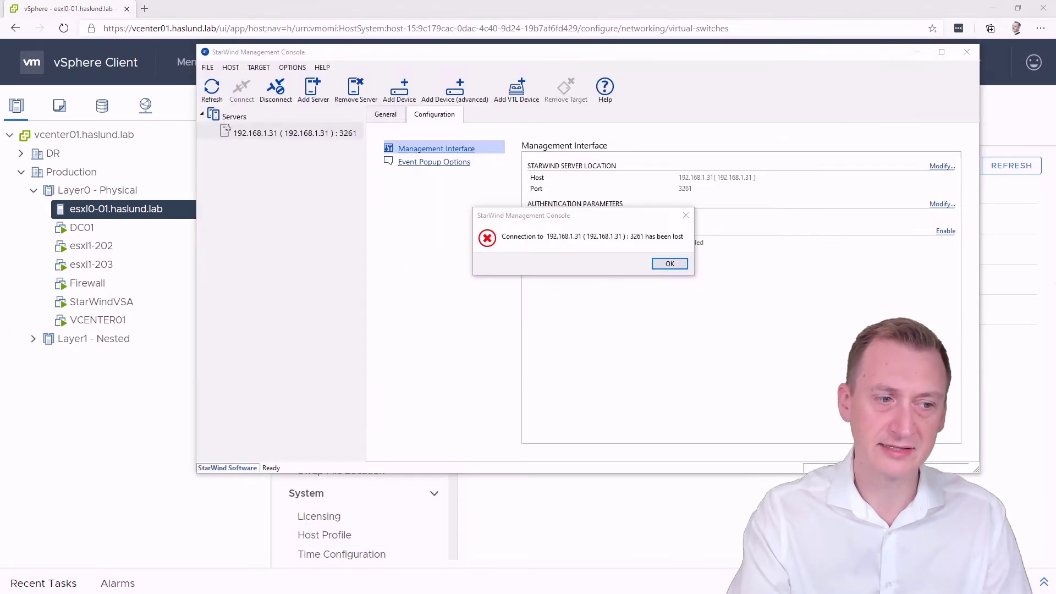
# Dismiss the lost-connection error and remove the stale StarWind server entry
pyautogui.click(665, 265)
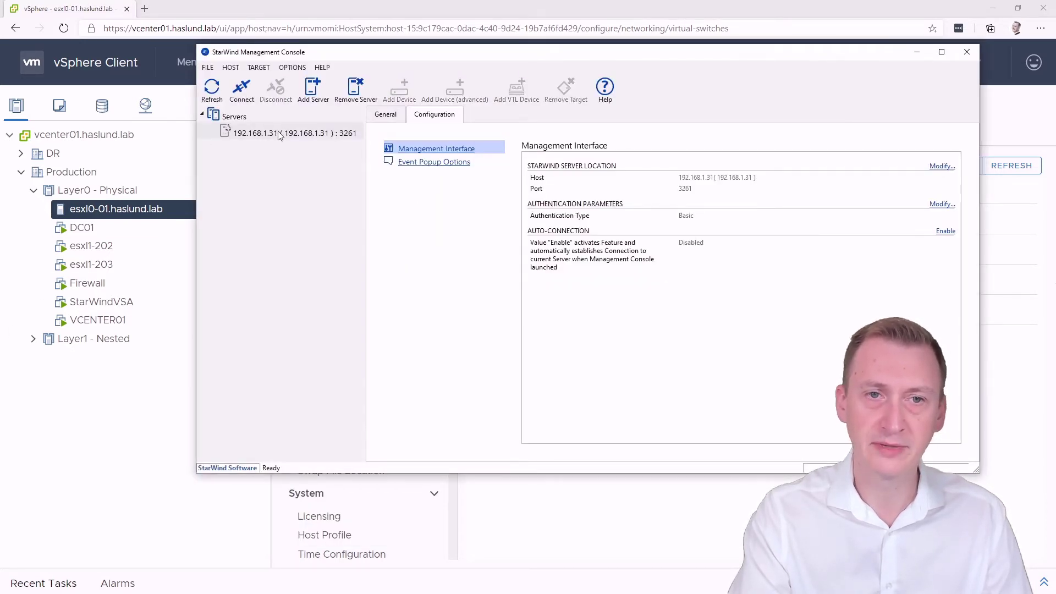
pyautogui.click(385, 116)
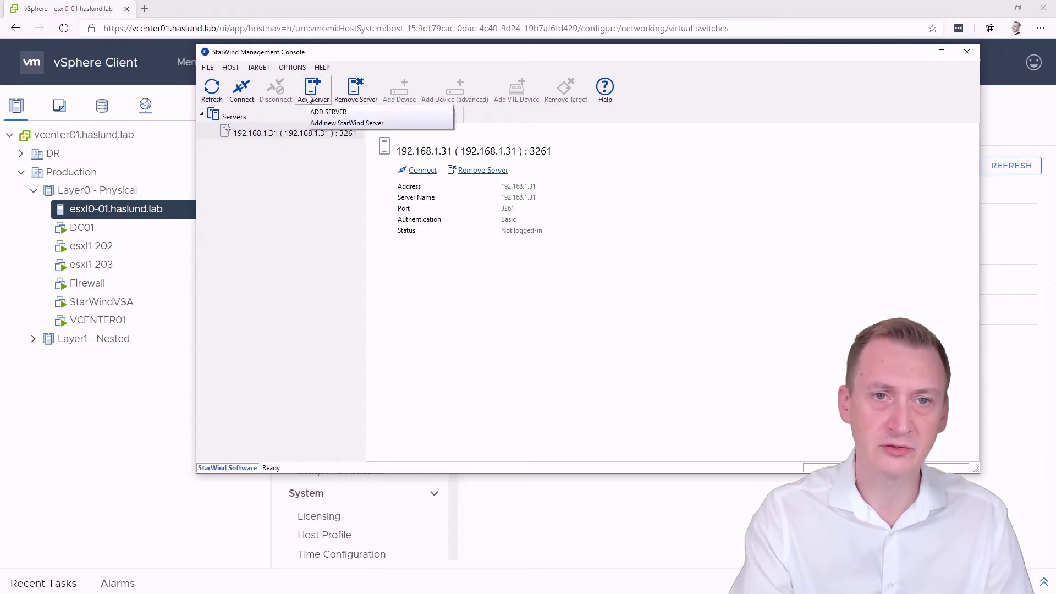
pyautogui.rightClick(255, 137)
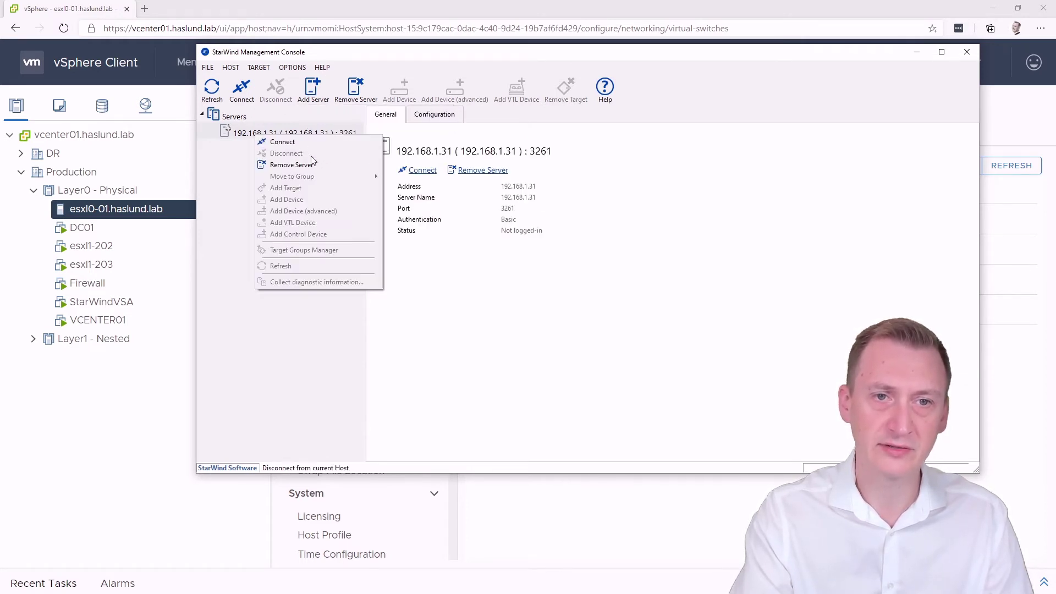
pyautogui.click(300, 163)
pyautogui.click(631, 262)
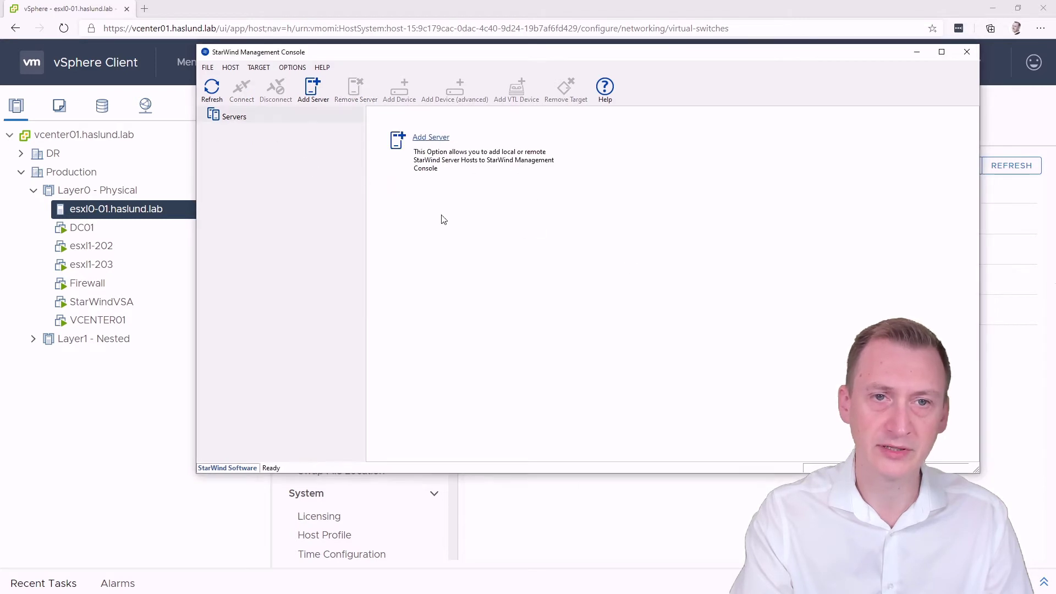
# Add the StarWind server at 192.168.1.31 and connect to it
pyautogui.click(324, 97)
pyautogui.write('1')
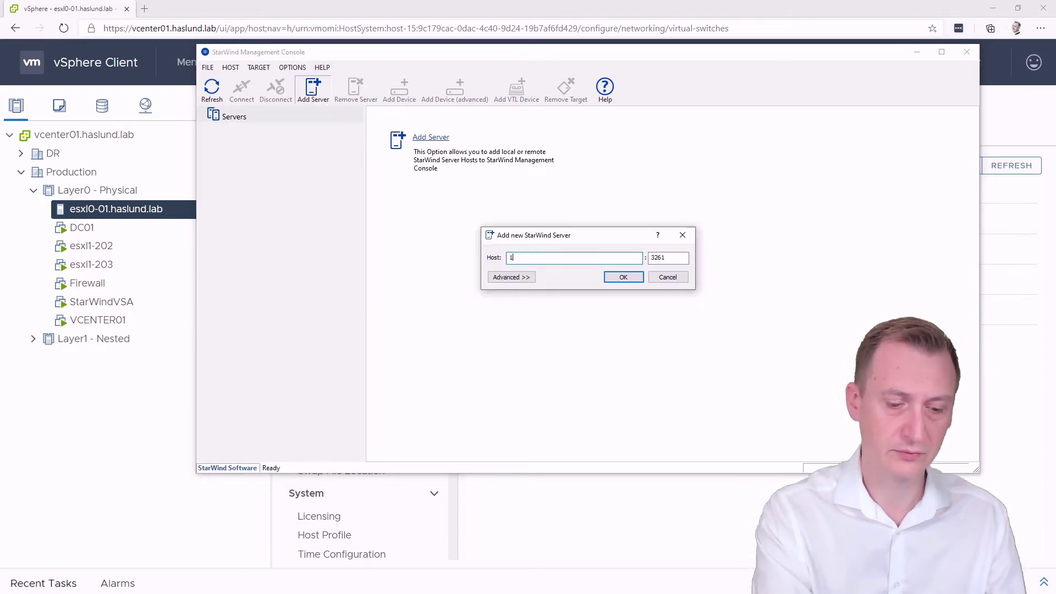
pyautogui.write('92.168.1.31')
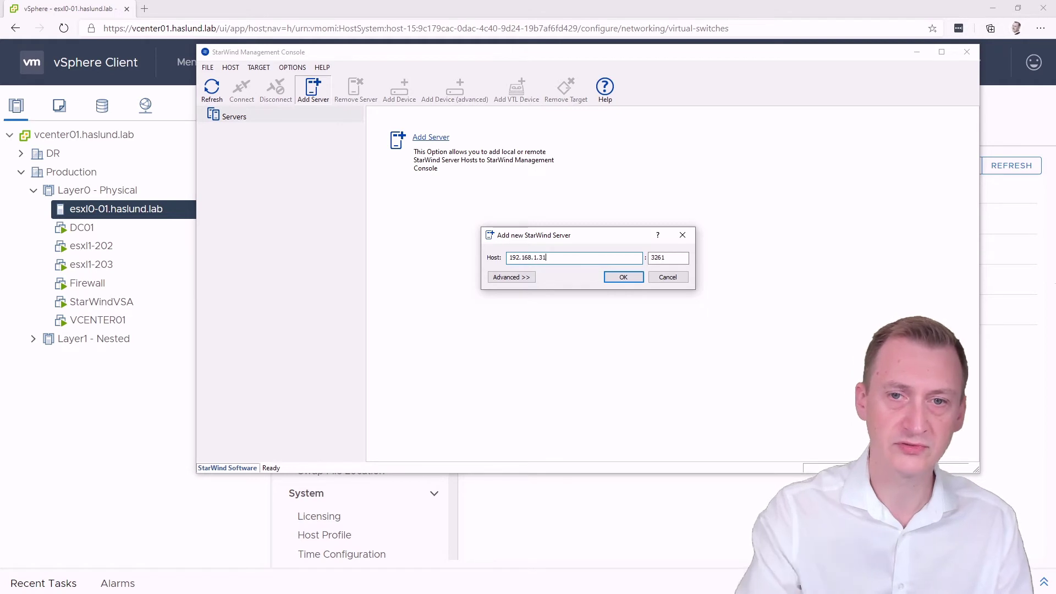
pyautogui.click(617, 280)
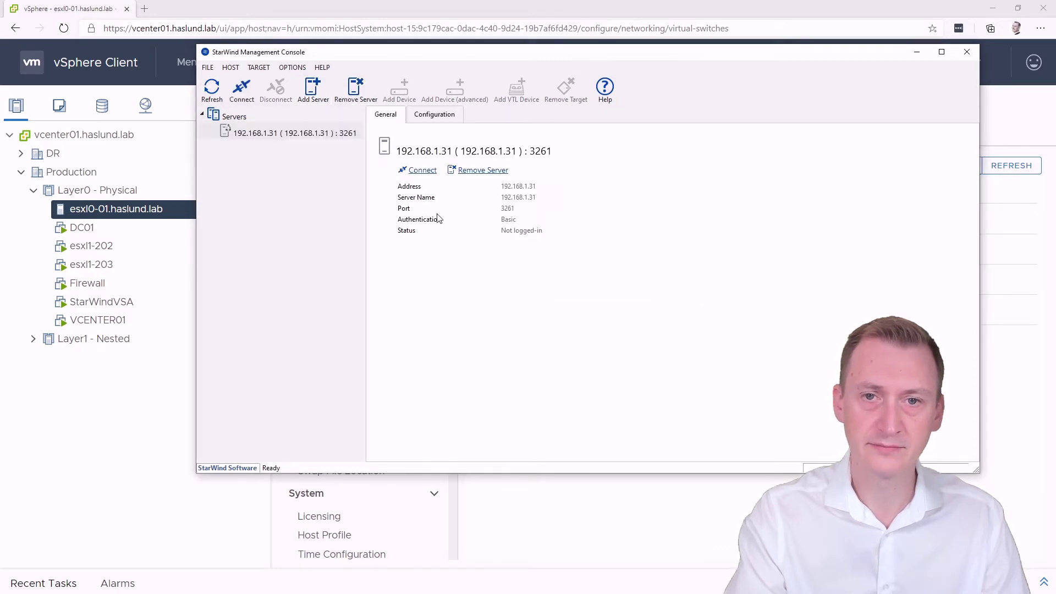
pyautogui.doubleClick(276, 136)
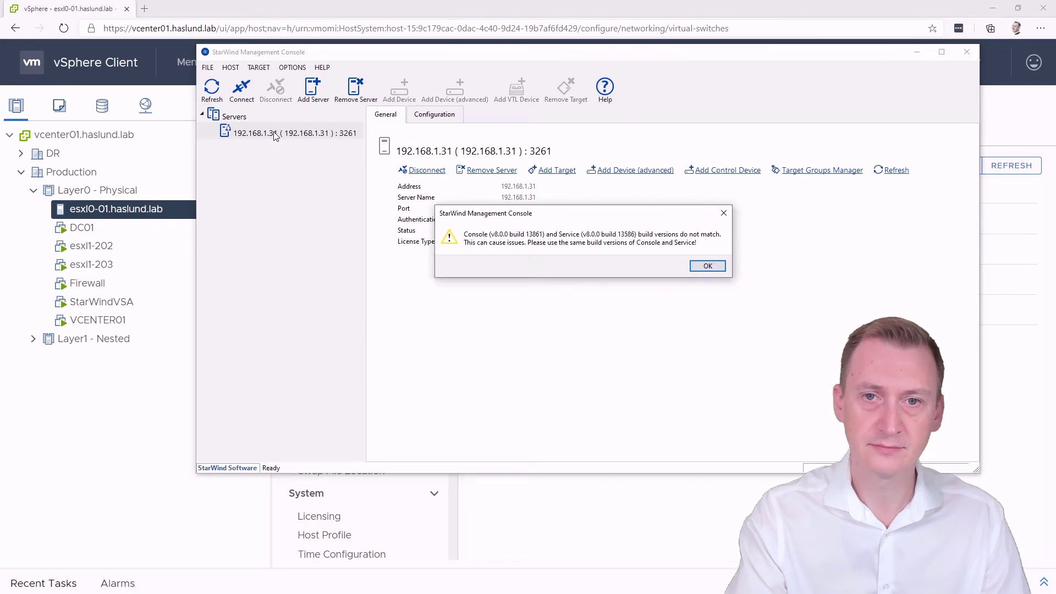
# Load the StarWind .swk license file to activate the Virtual SAN license
pyautogui.click(710, 265)
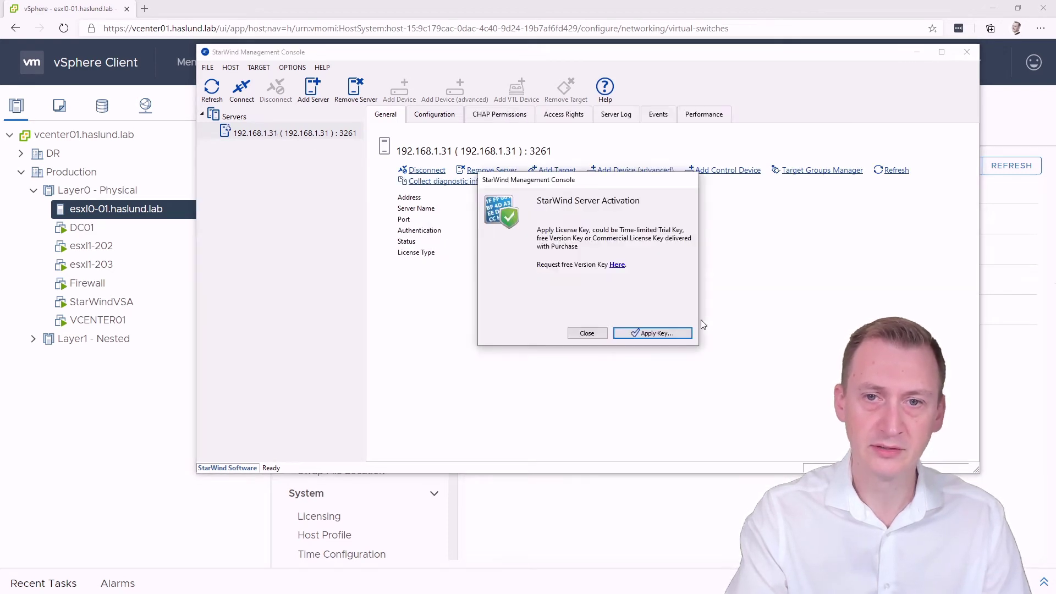
pyautogui.click(661, 334)
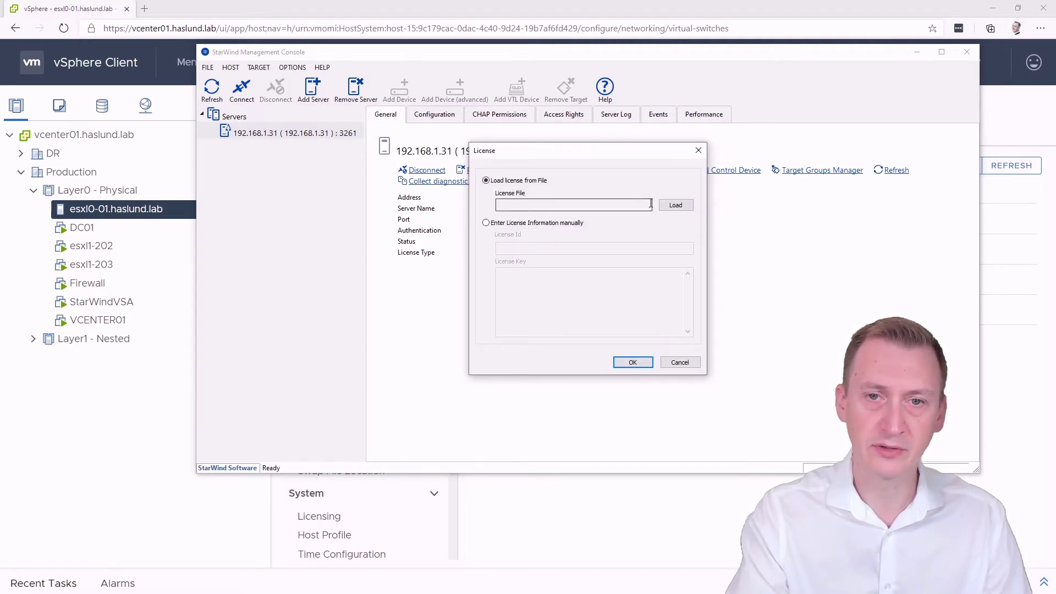
pyautogui.click(675, 208)
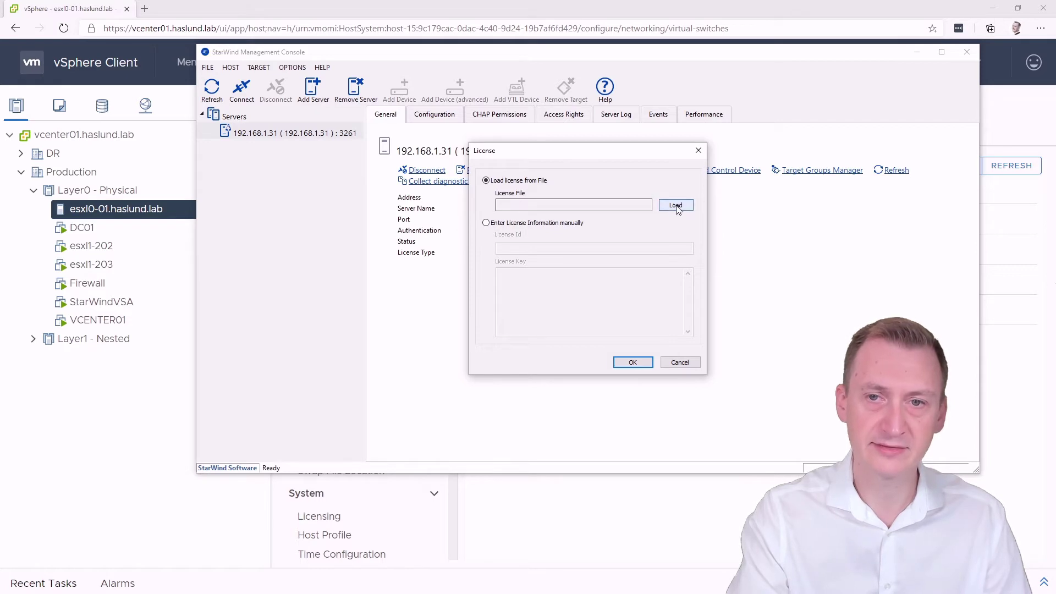
pyautogui.doubleClick(627, 207)
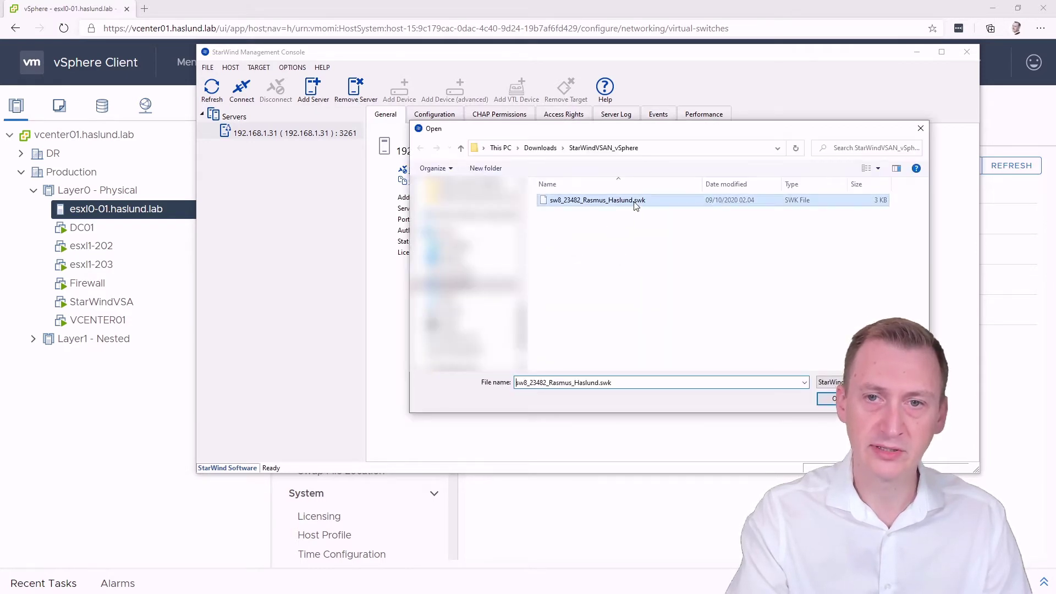
pyautogui.click(634, 362)
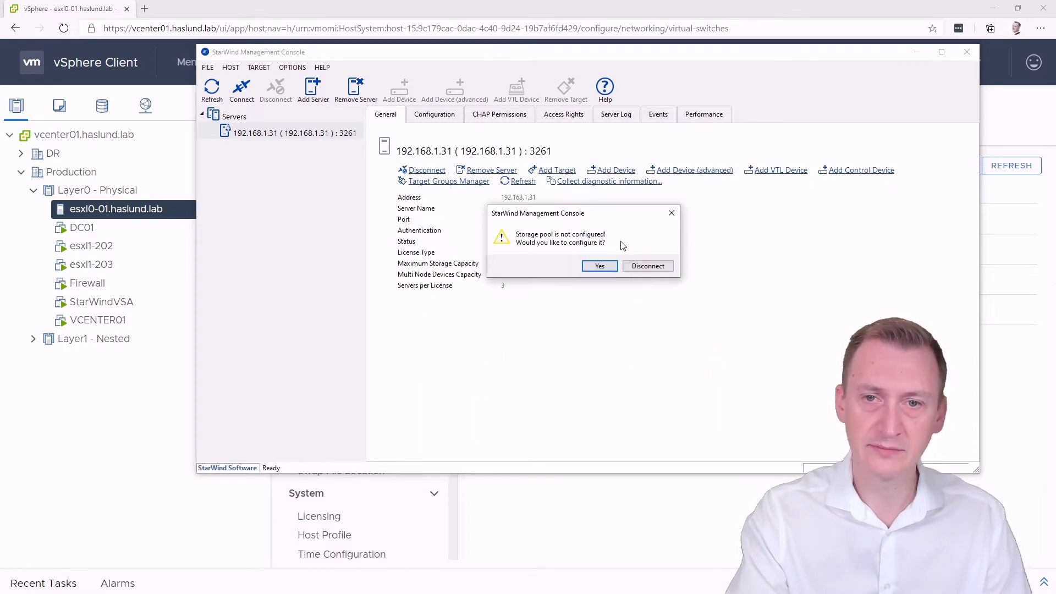
pyautogui.moveTo(534, 218); pyautogui.dragTo(462, 307)
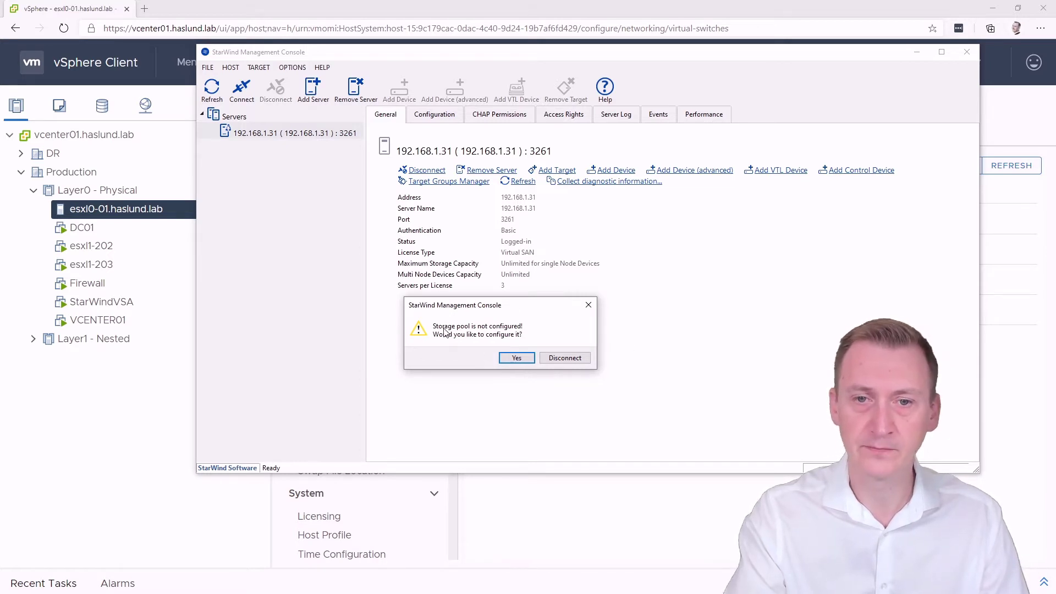
# Accept the storage pool prompt and choose the mnt/disk0 folder as the pool
pyautogui.click(515, 358)
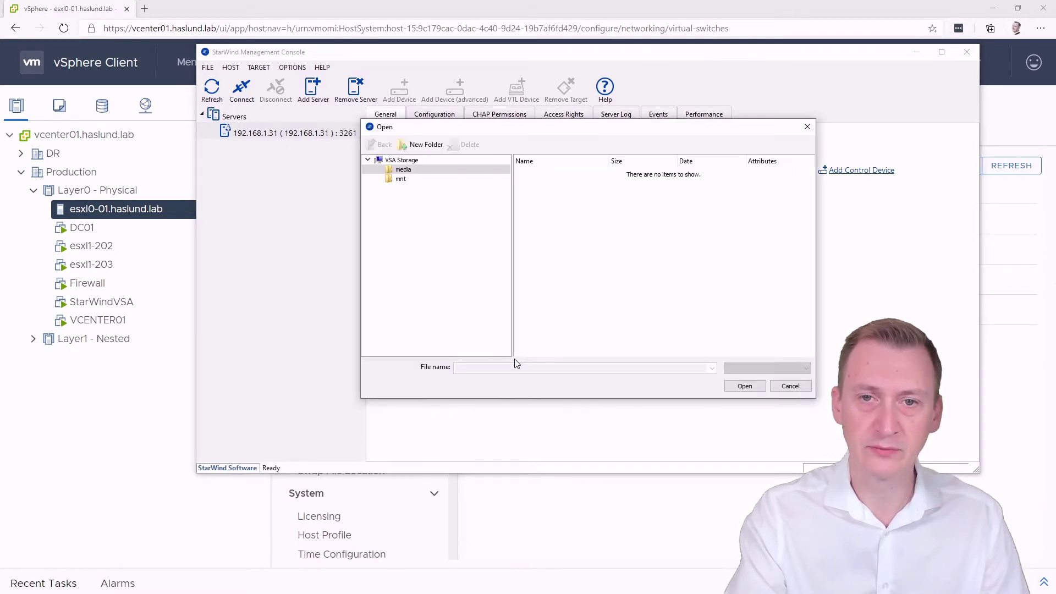
pyautogui.click(400, 181)
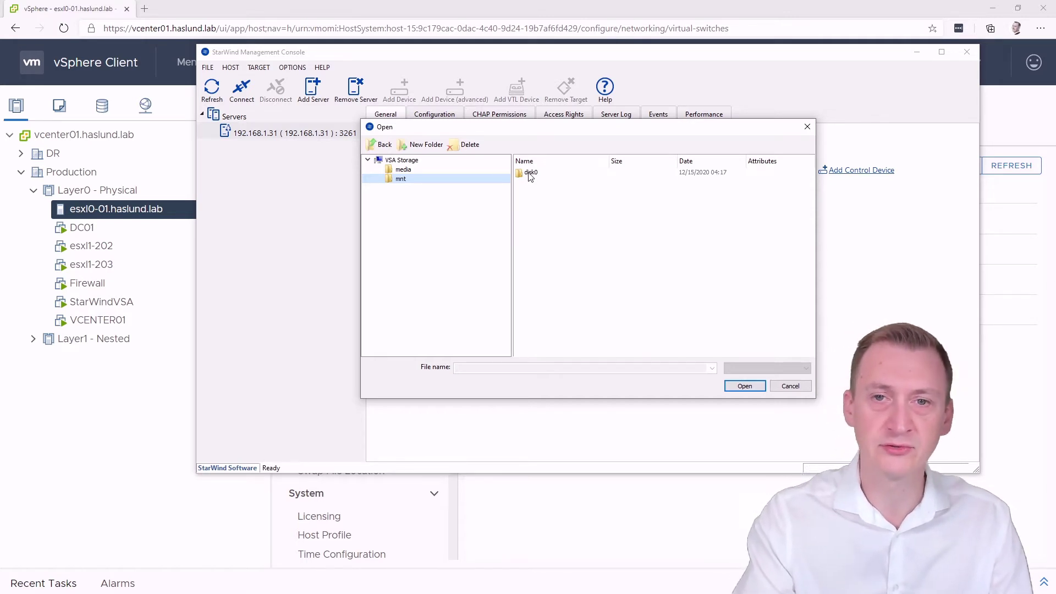
pyautogui.doubleClick(546, 175)
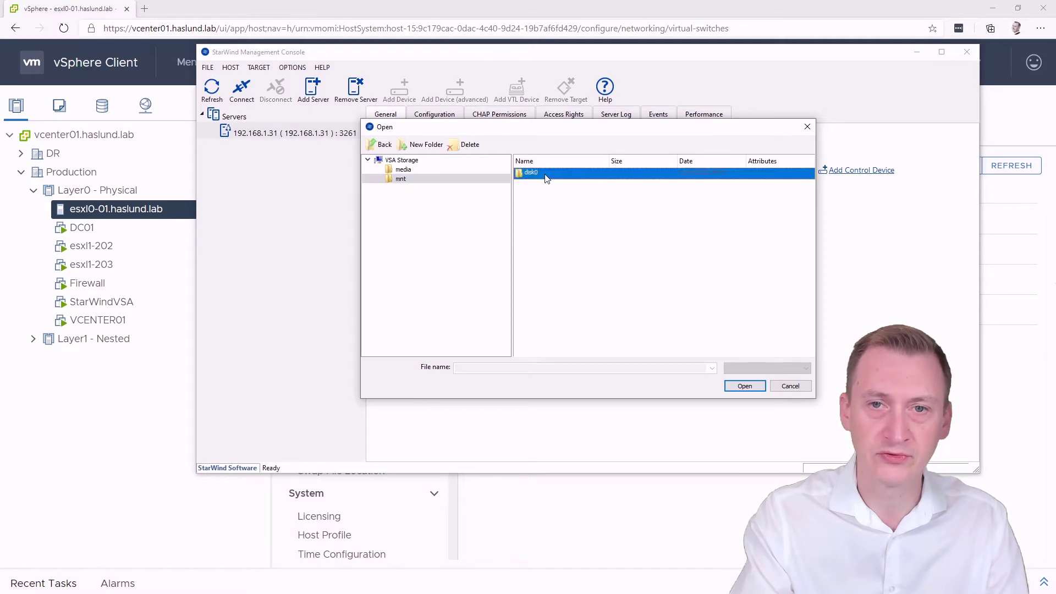
pyautogui.click(745, 387)
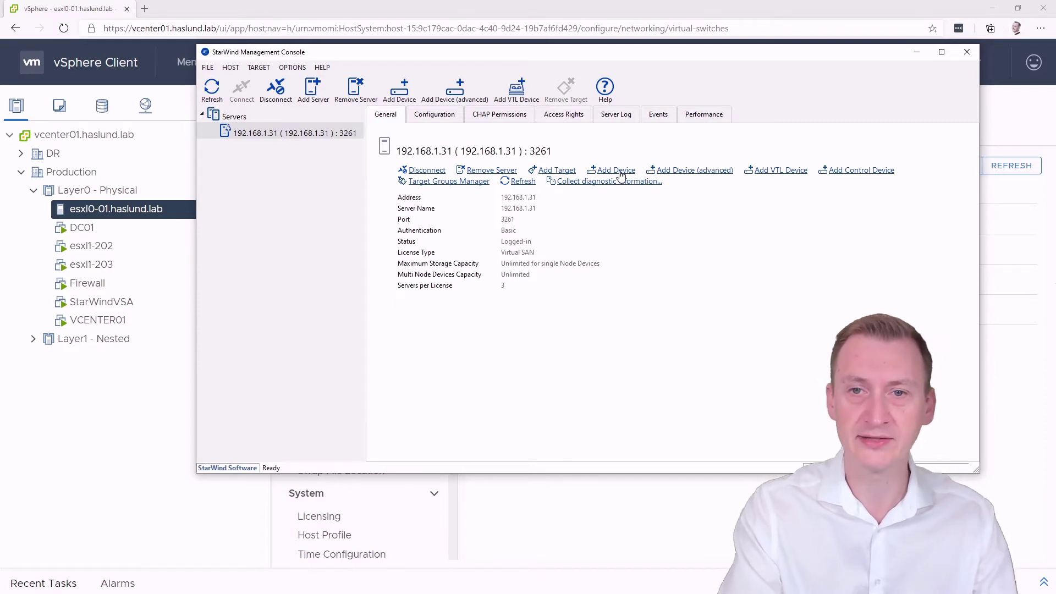
# Start a new Hard Disk > Virtual Disk device sized 60 GB
pyautogui.click(706, 180)
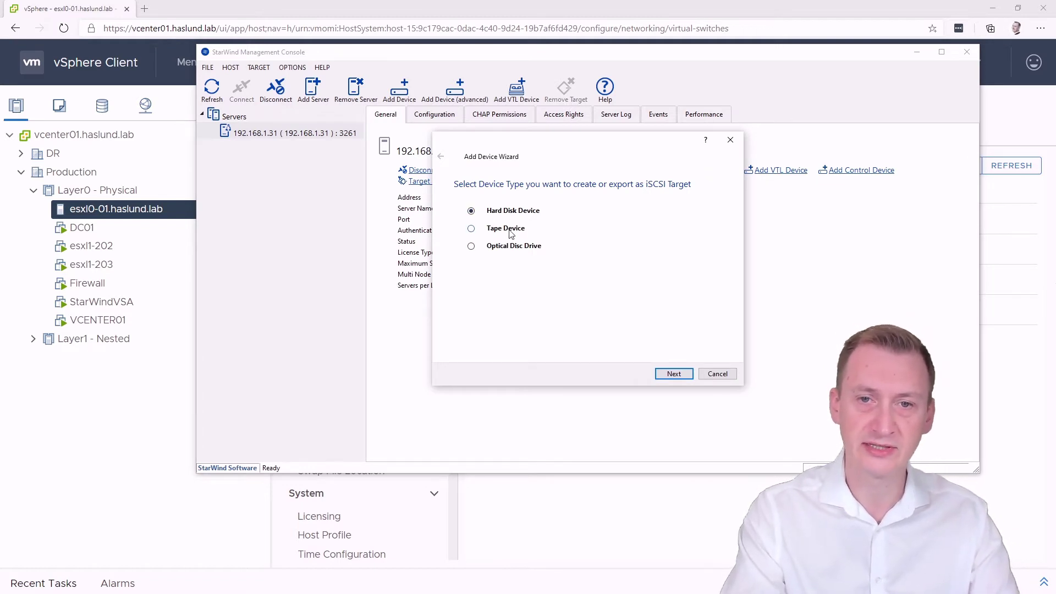
pyautogui.click(512, 247)
pyautogui.click(514, 212)
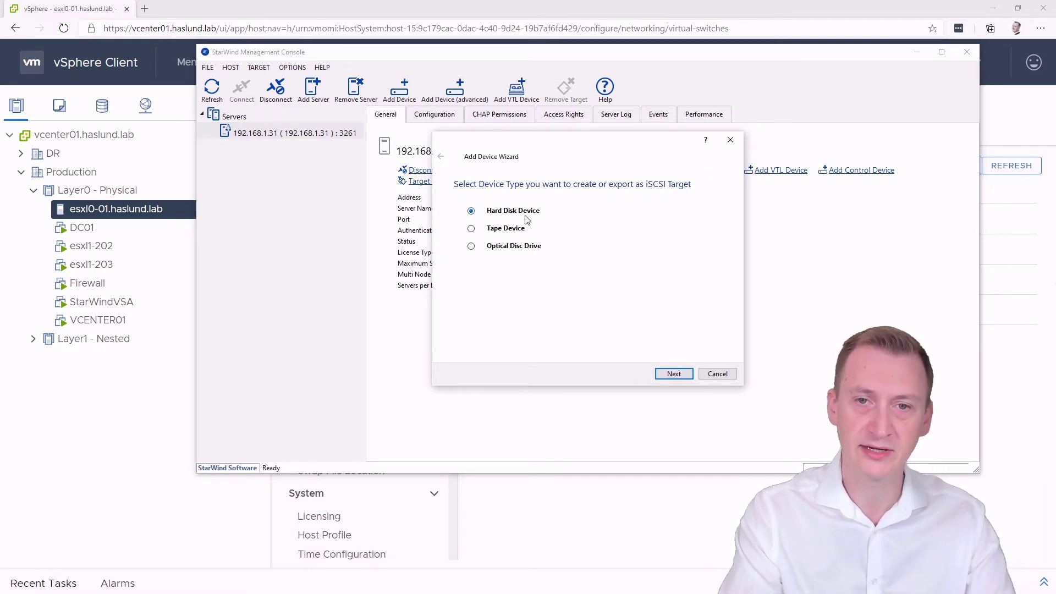
pyautogui.click(662, 374)
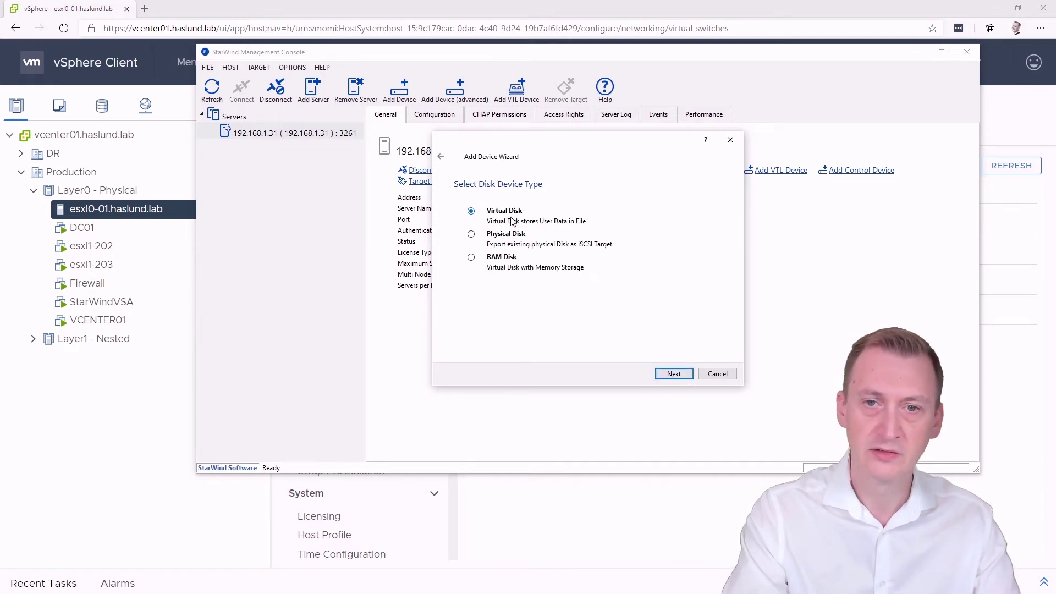
pyautogui.click(674, 374)
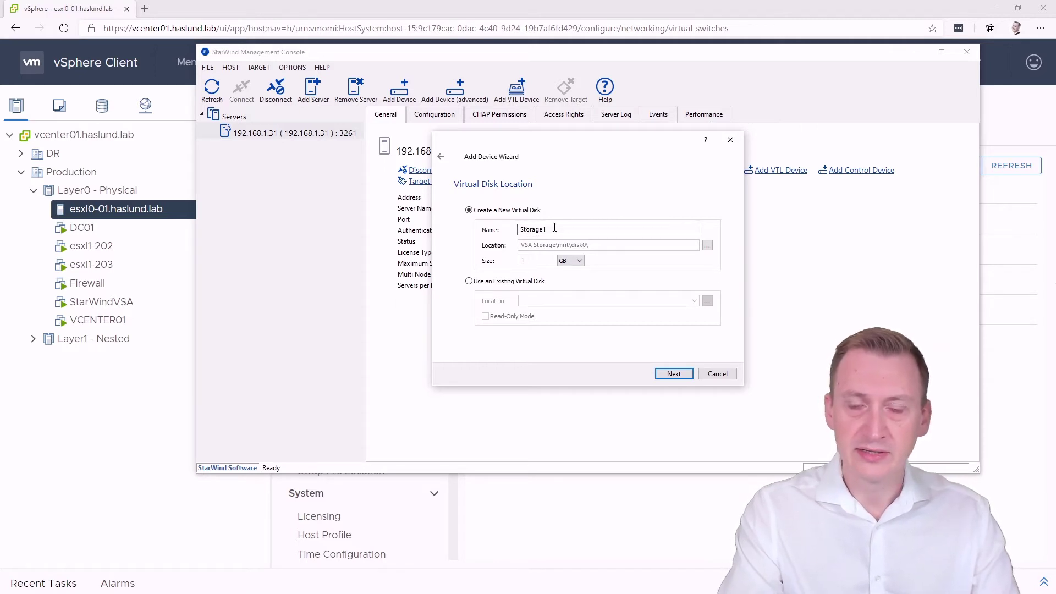
pyautogui.click(579, 262)
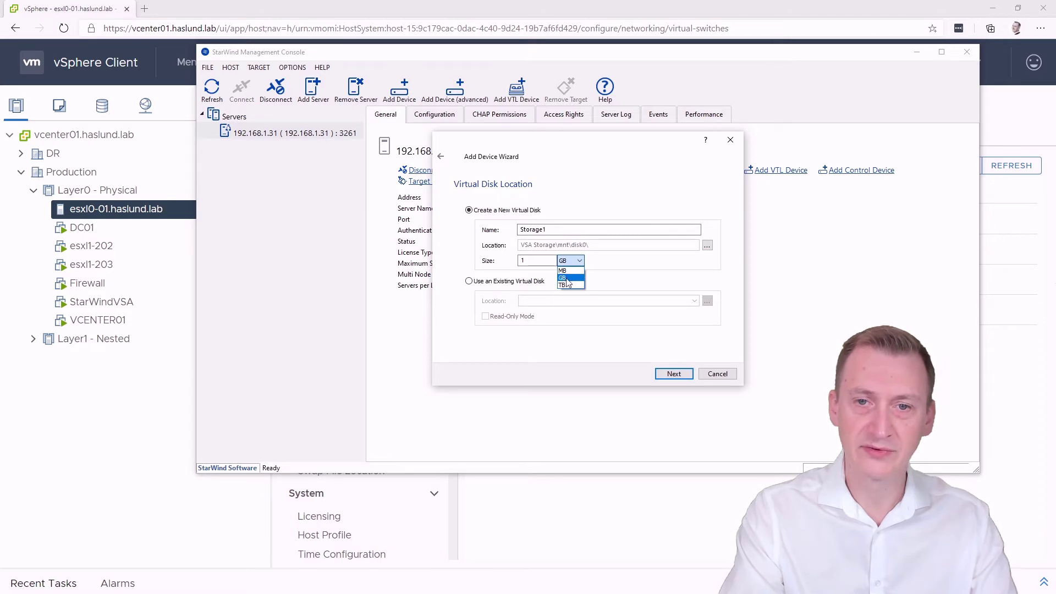
pyautogui.click(562, 278)
pyautogui.doubleClick(540, 259)
pyautogui.write('60')
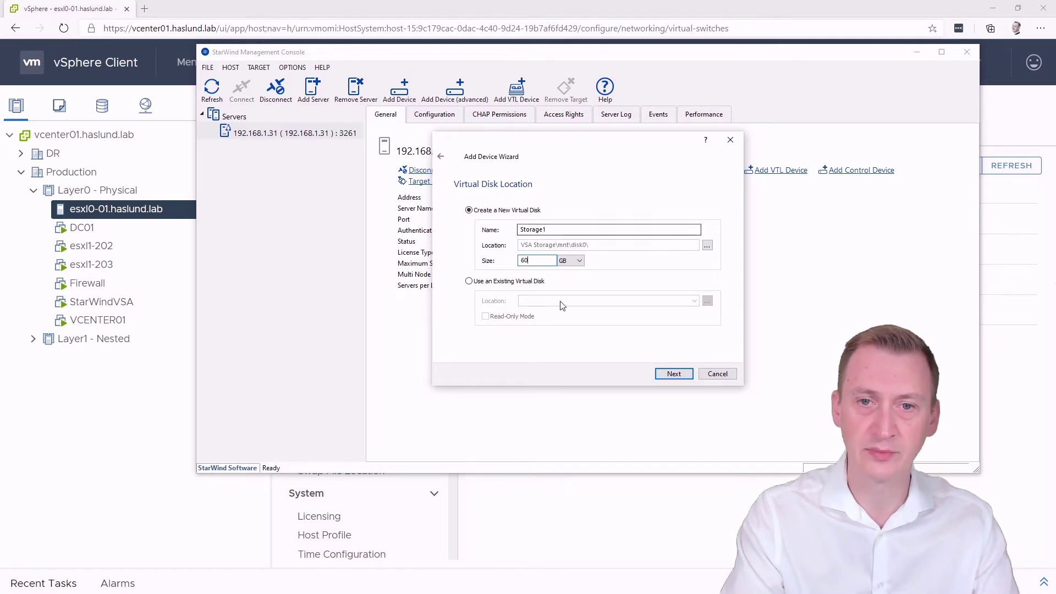
# Keep thick provisioning, leave RAM and flash cache off, and create a new target
pyautogui.click(675, 377)
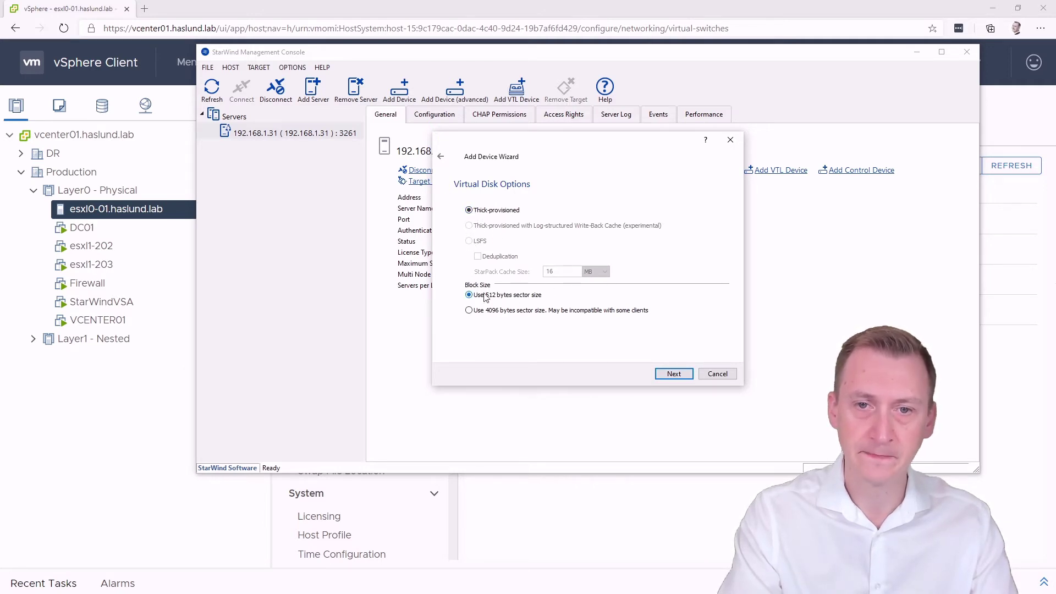
pyautogui.click(674, 375)
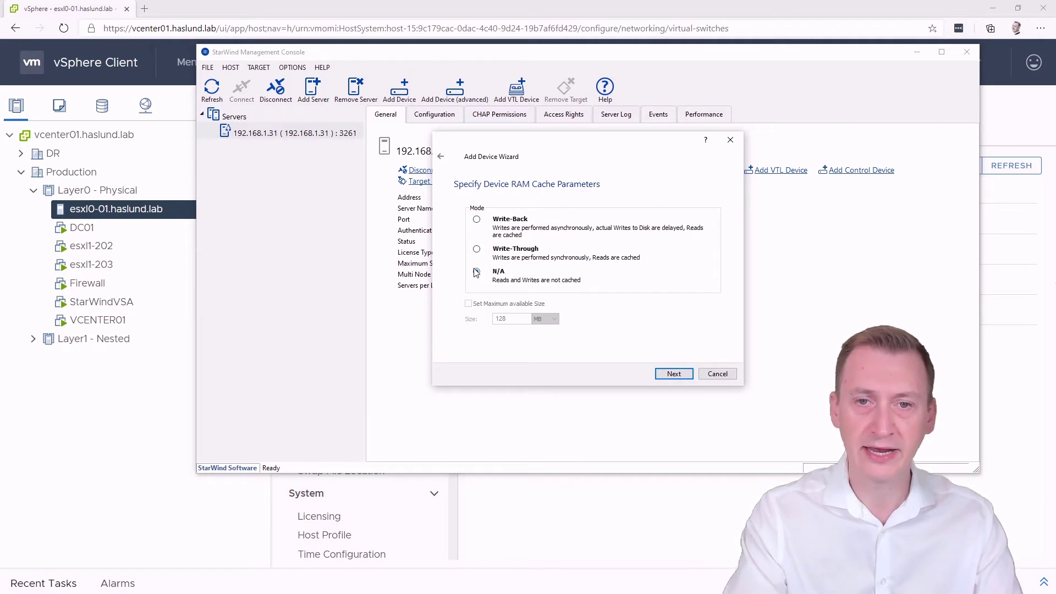
pyautogui.click(672, 374)
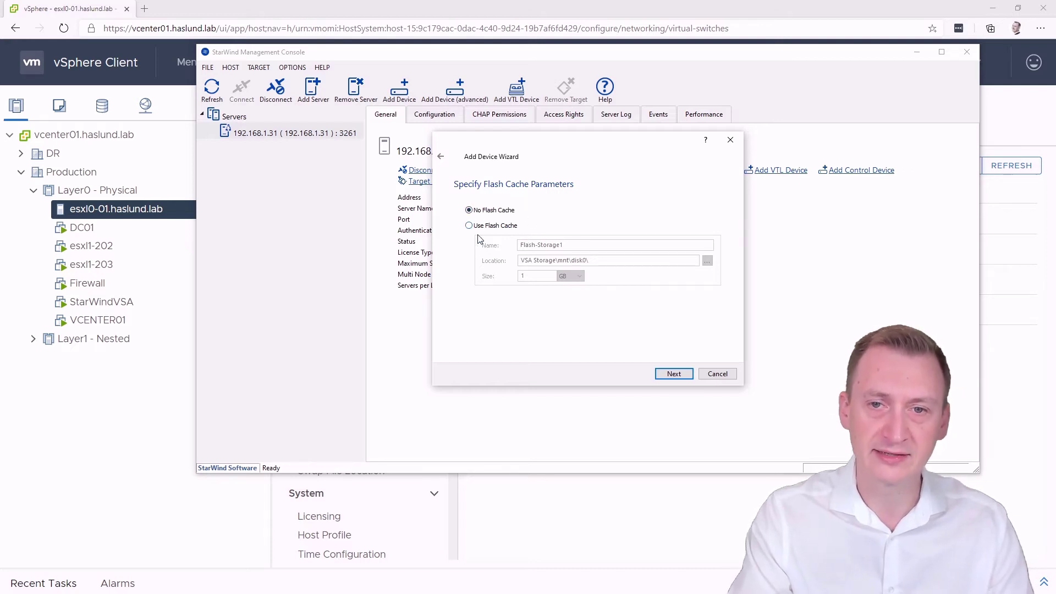
pyautogui.click(691, 378)
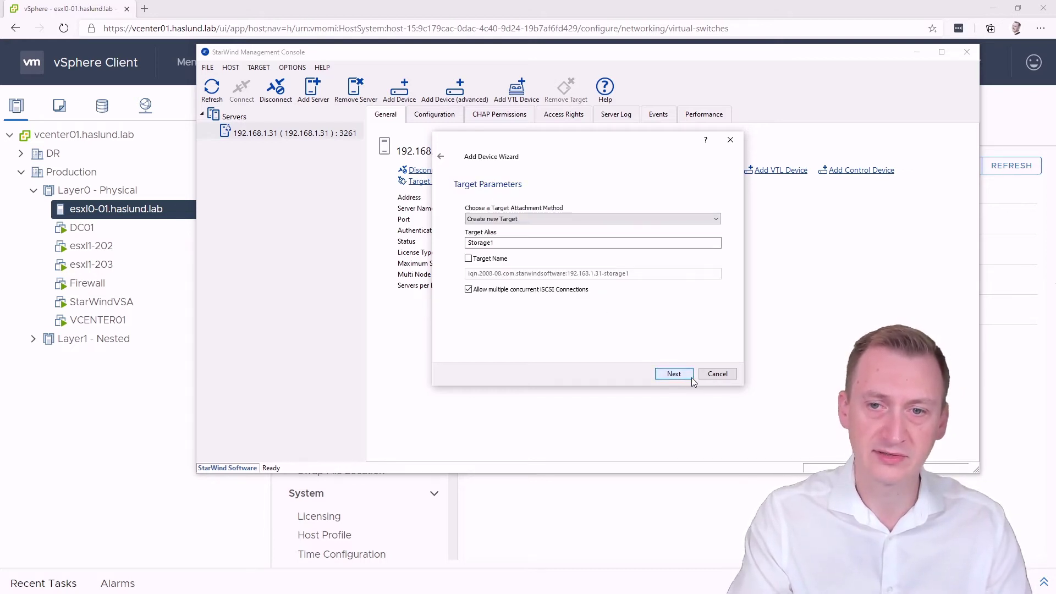
pyautogui.click(511, 219)
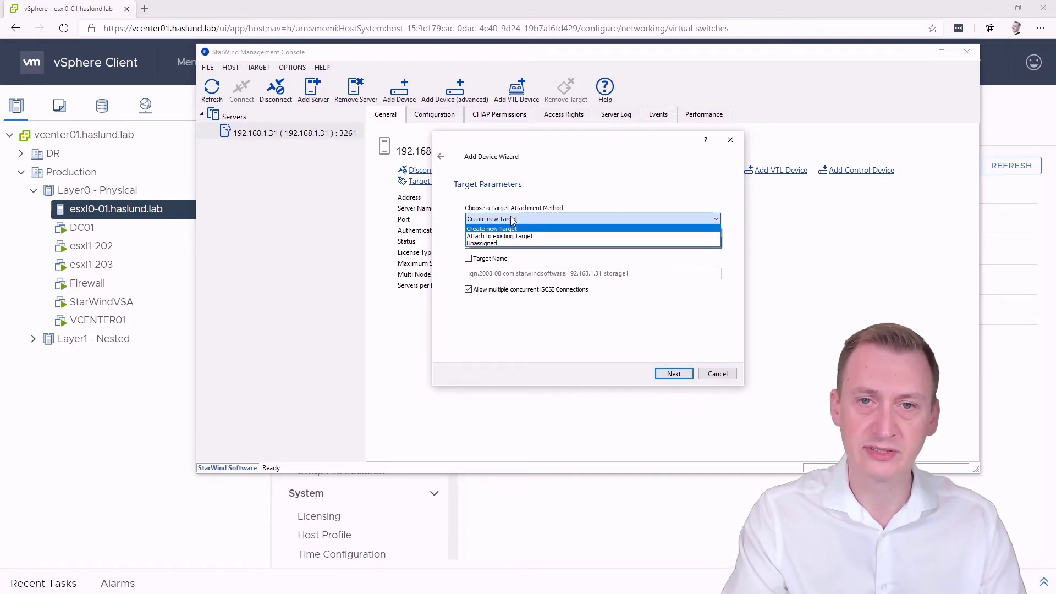
pyautogui.click(512, 219)
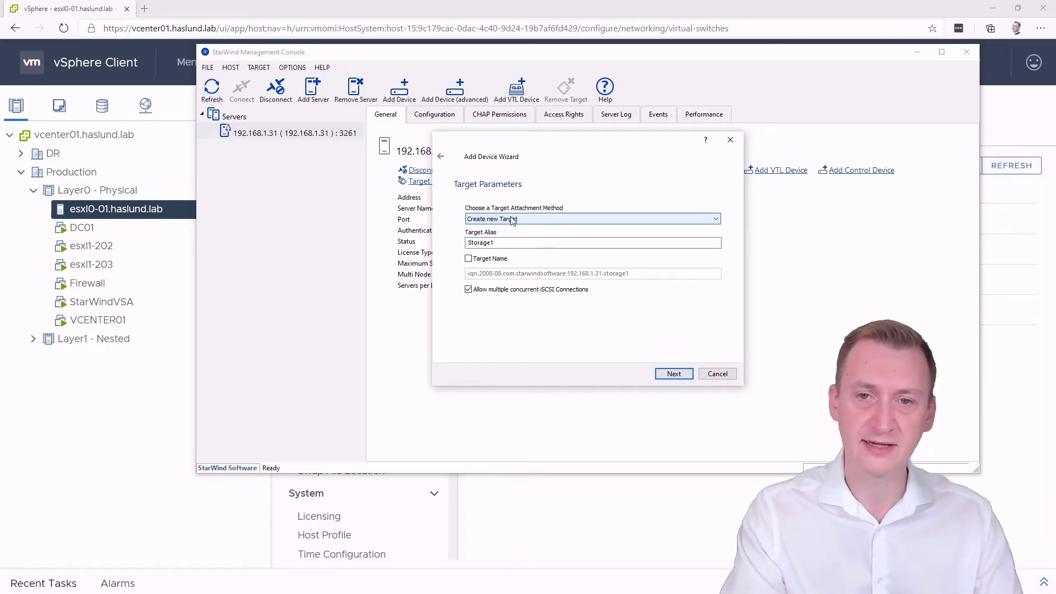
pyautogui.press('Tab')
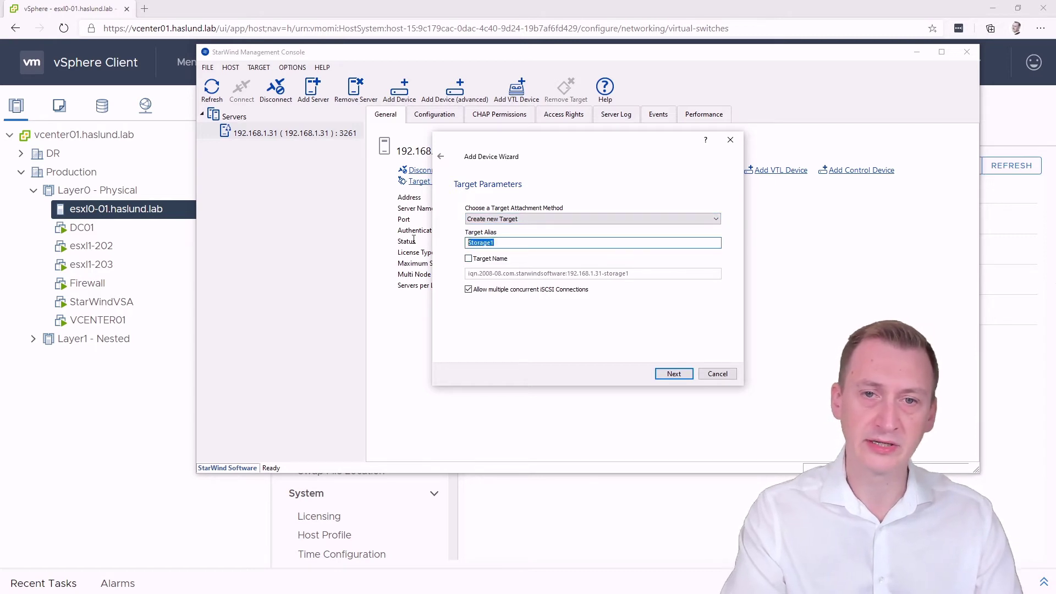
# Edit the target's IQN name to highlight its IP address, then revert to default
pyautogui.click(468, 258)
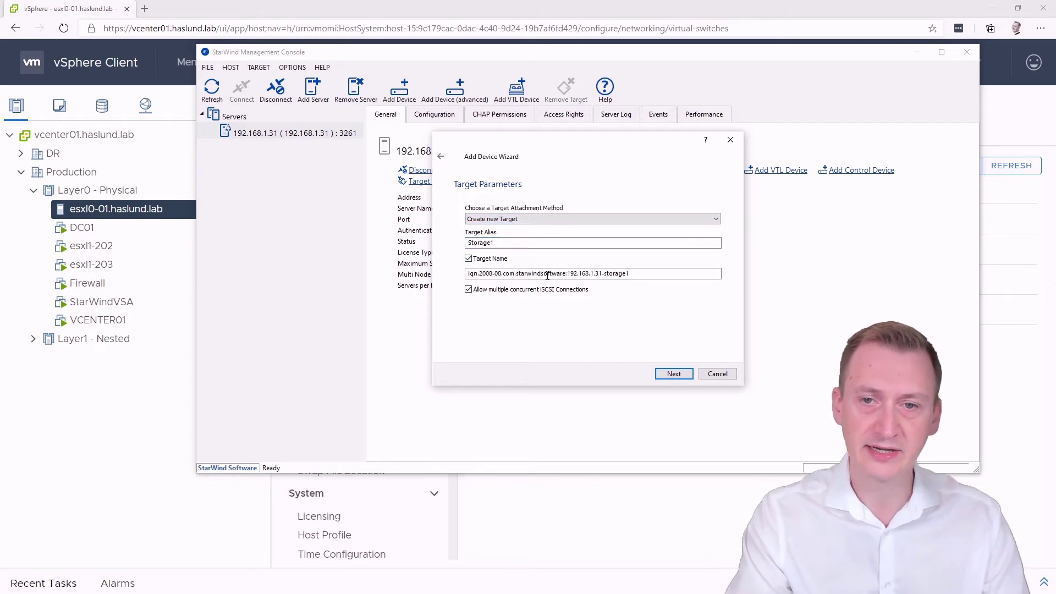
pyautogui.click(603, 273)
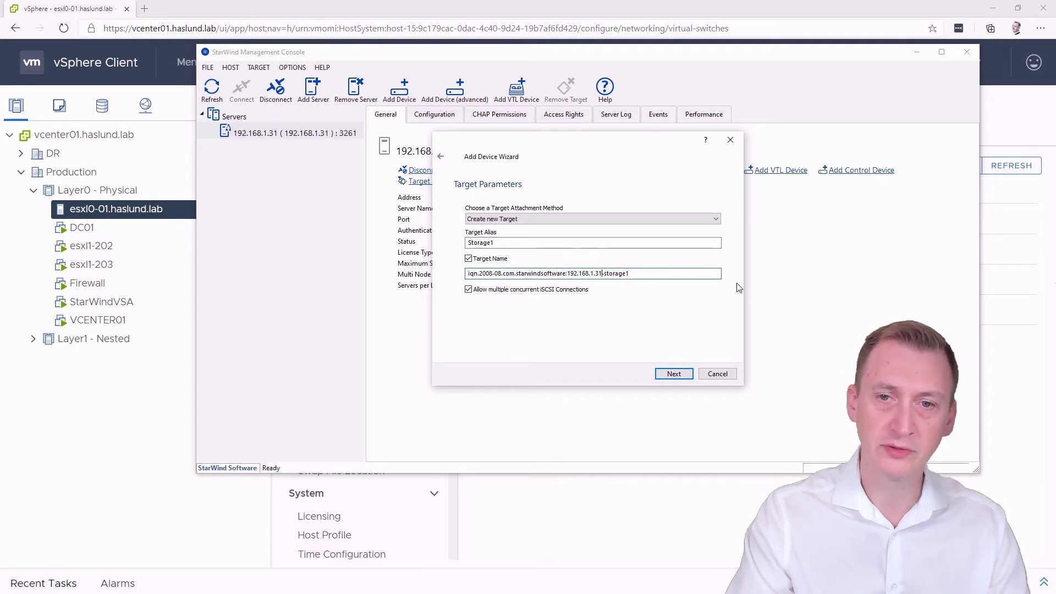
pyautogui.hotkey('ctrl', 'shift', 'Left')
pyautogui.press('Right')
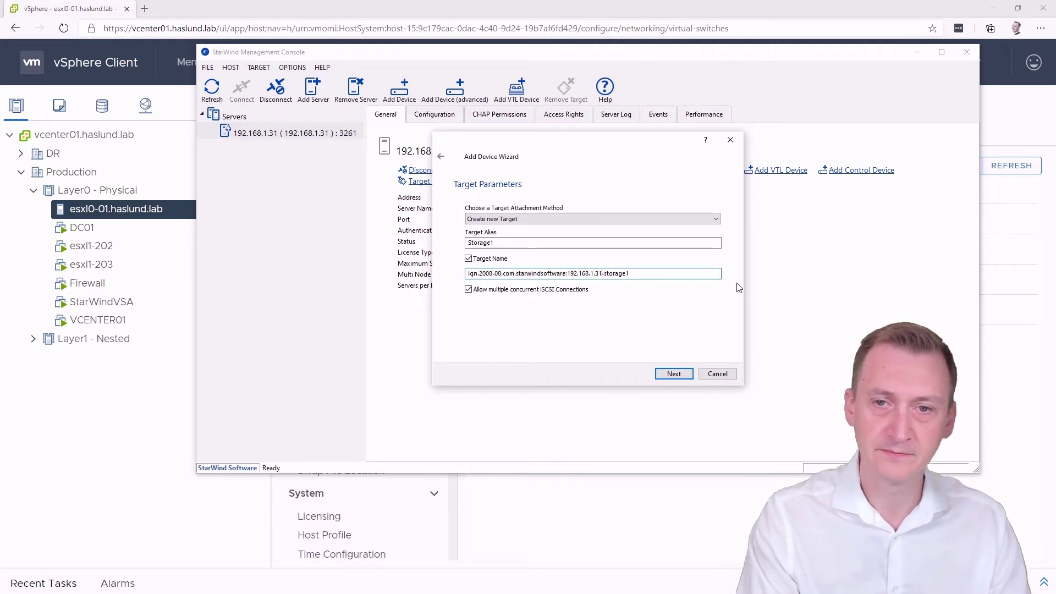
pyautogui.hotkey('shift', 'Left')
pyautogui.hotkey('shift', 'Left')
pyautogui.hotkey('shift', 'Left')
pyautogui.hotkey('shift', 'Left')
pyautogui.hotkey('shift', 'Left')
pyautogui.hotkey('shift', 'Left')
pyautogui.hotkey('shift', 'Left')
pyautogui.hotkey('shift', 'Left')
pyautogui.hotkey('shift', 'Left')
pyautogui.hotkey('shift', 'Left')
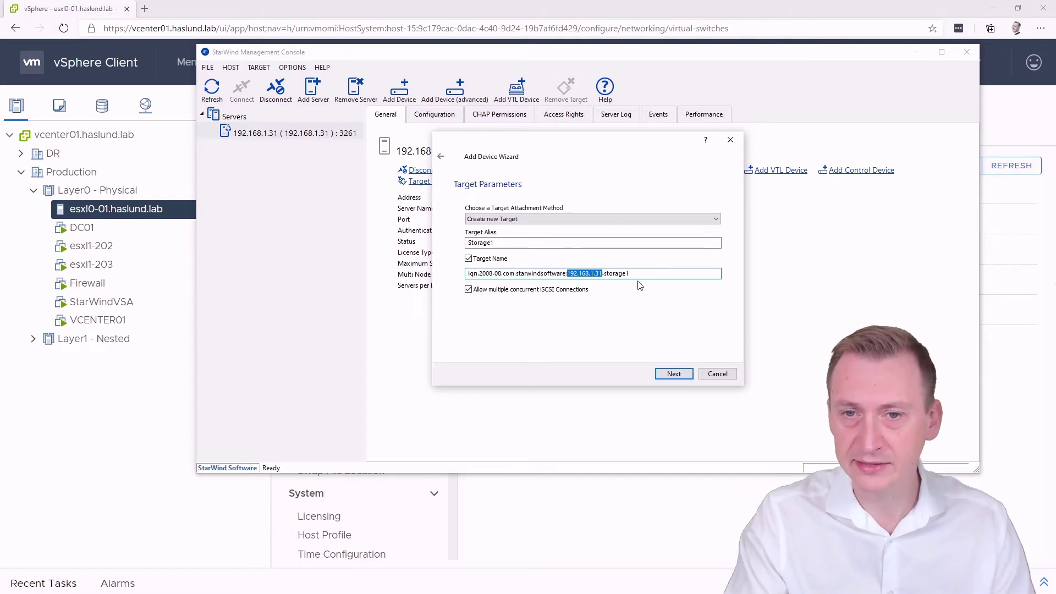
pyautogui.click(670, 275)
pyautogui.click(468, 258)
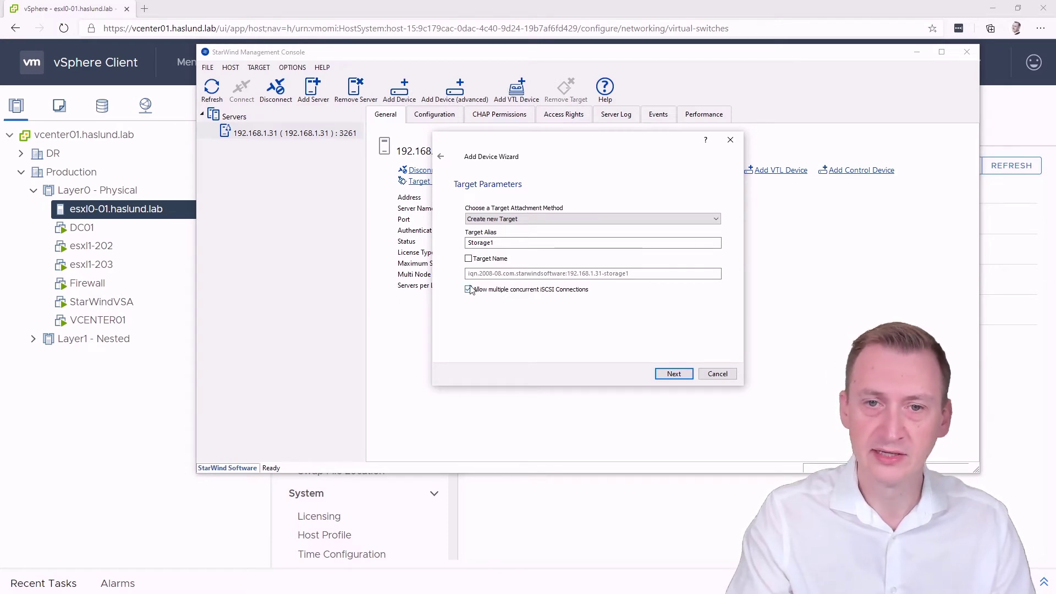
# Point out the IQN parts: iqn, 2008, vendor domain, 192.168.1.31-storage1; keep default name
pyautogui.click(479, 261)
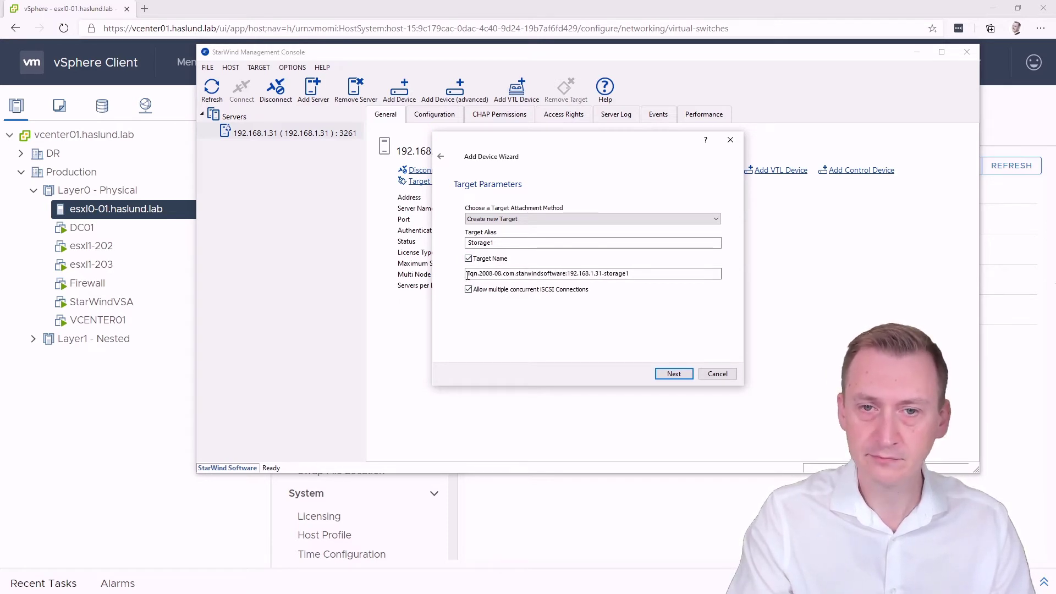
pyautogui.doubleClick(472, 273)
pyautogui.click(484, 275)
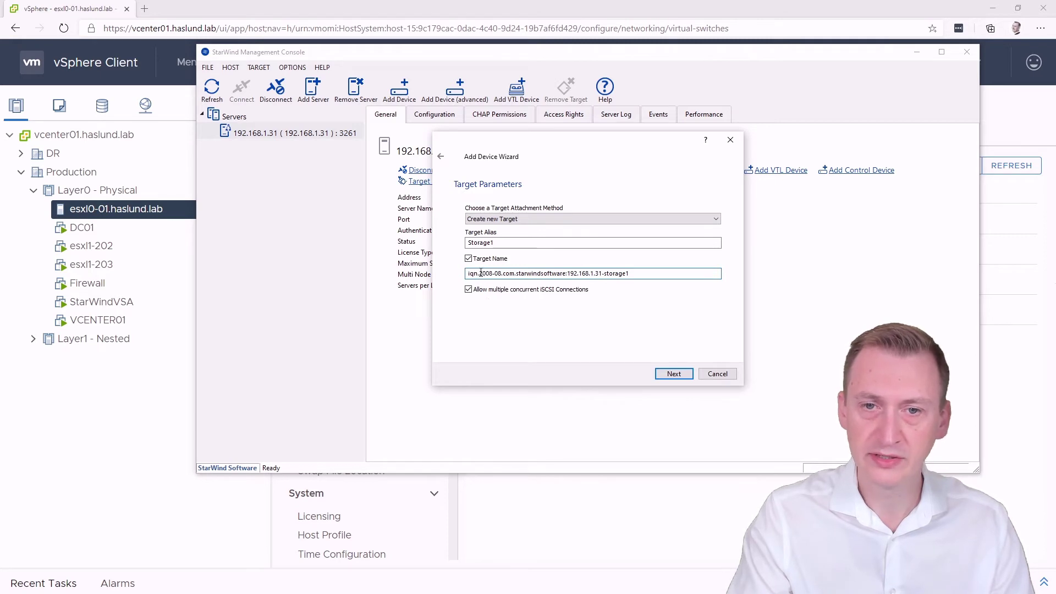
pyautogui.moveTo(481, 273); pyautogui.dragTo(493, 274)
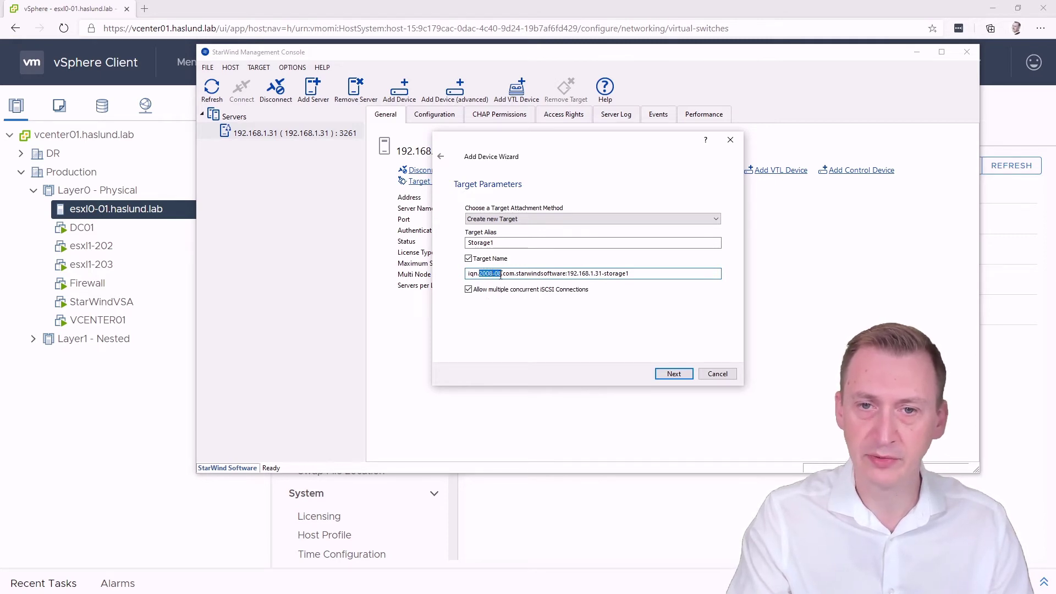
pyautogui.click(501, 273)
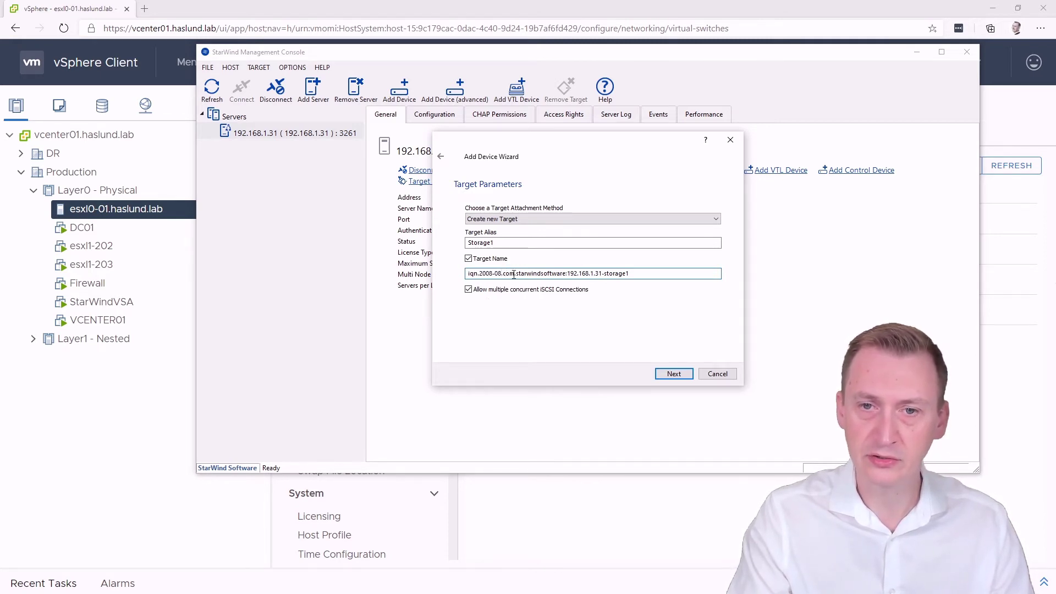
pyautogui.moveTo(566, 273)
pyautogui.mouseDown()
pyautogui.moveTo(478, 277)
pyautogui.moveTo(566, 273)
pyautogui.mouseUp()
pyautogui.click(632, 274)
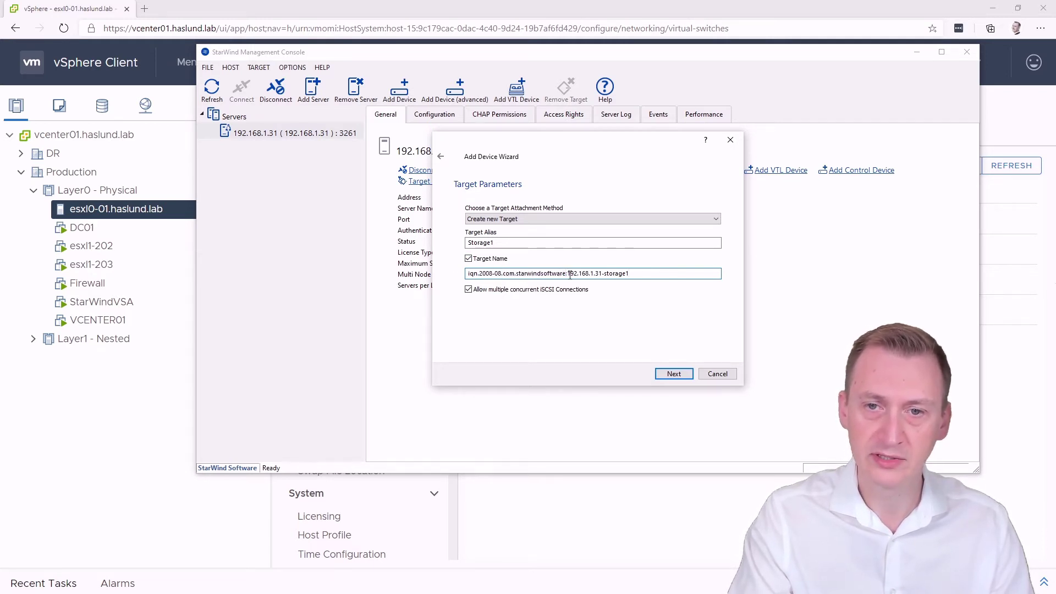
pyautogui.moveTo(569, 273); pyautogui.dragTo(646, 276)
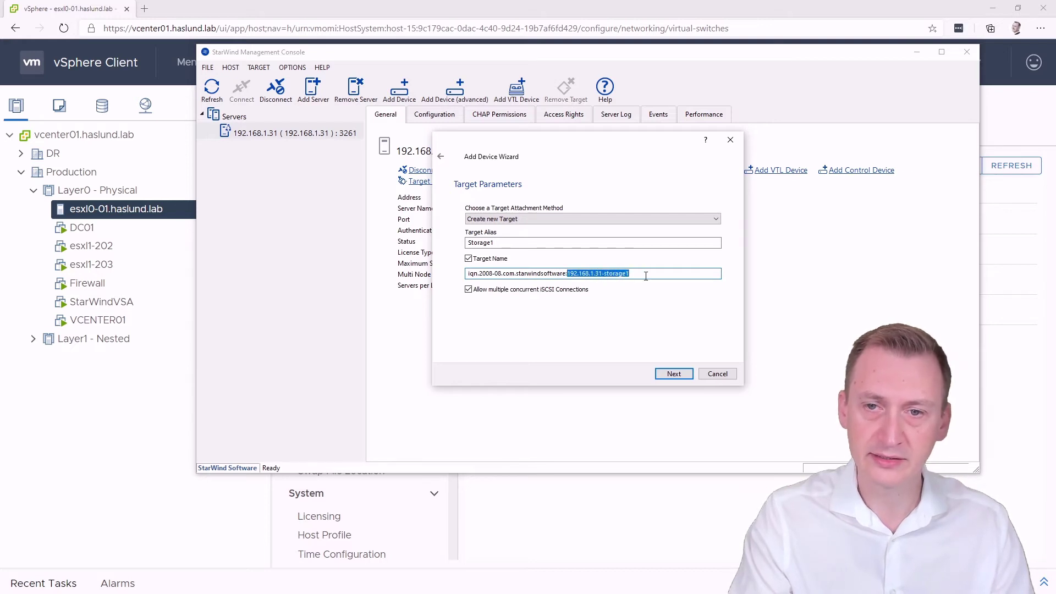
pyautogui.click(487, 263)
# Create the Storage1 virtual disk with its iSCSI target and close the wizard
pyautogui.click(674, 373)
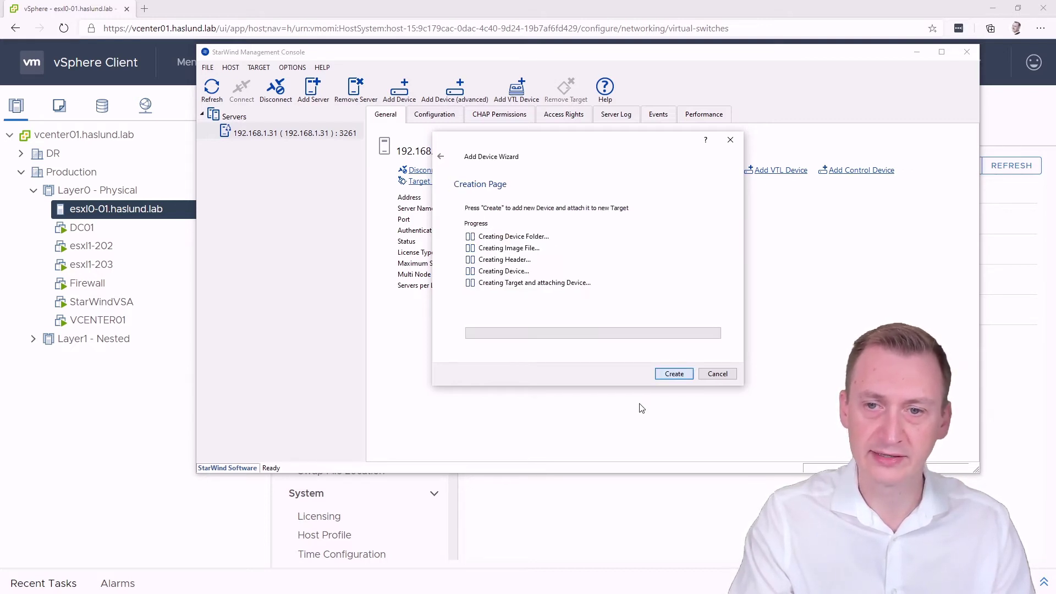
pyautogui.click(676, 374)
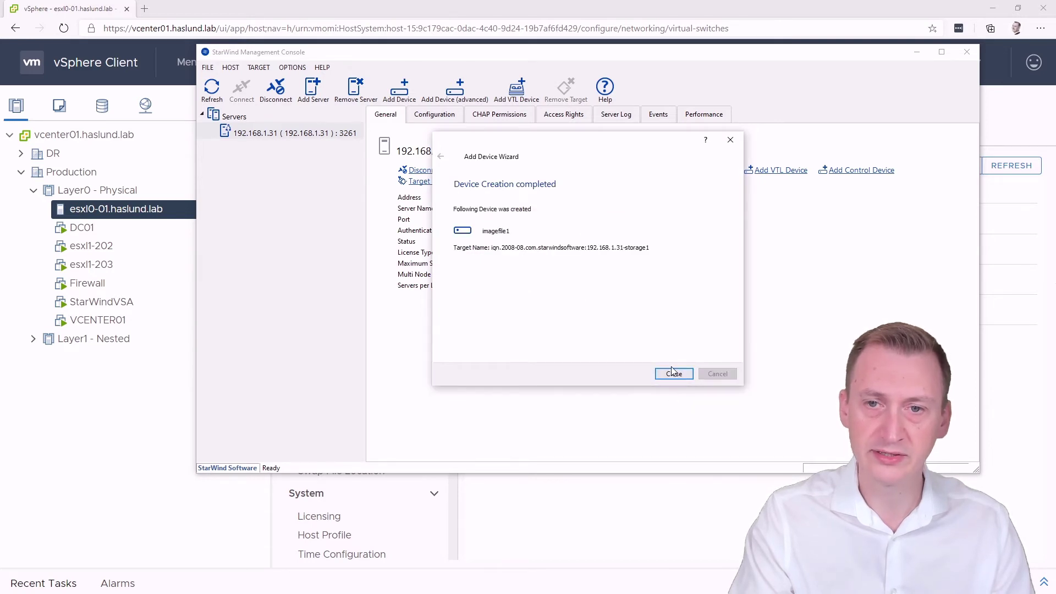
pyautogui.click(674, 373)
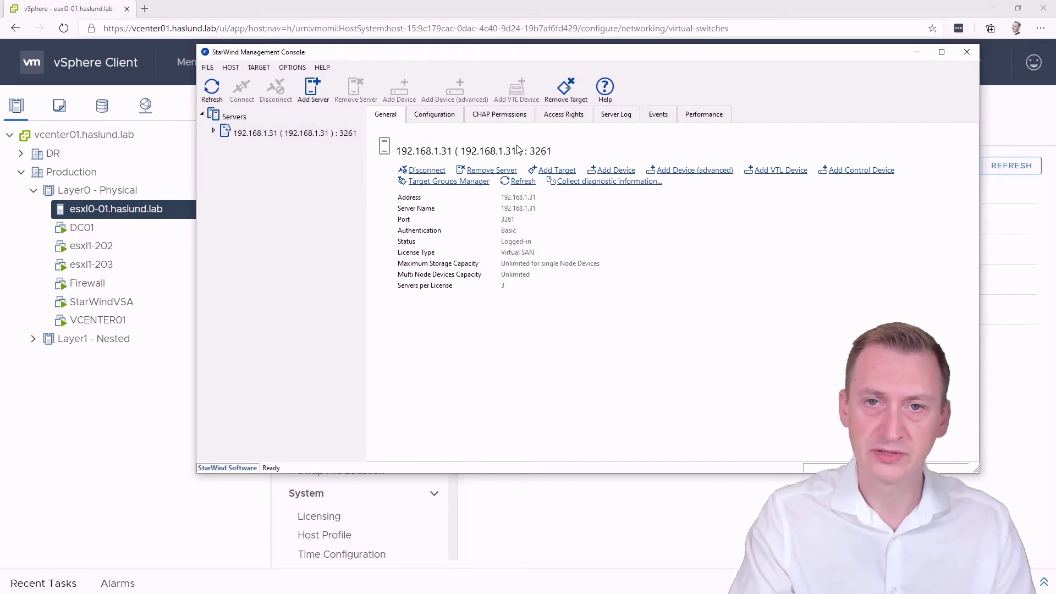
pyautogui.moveTo(501, 62); pyautogui.dragTo(498, 73)
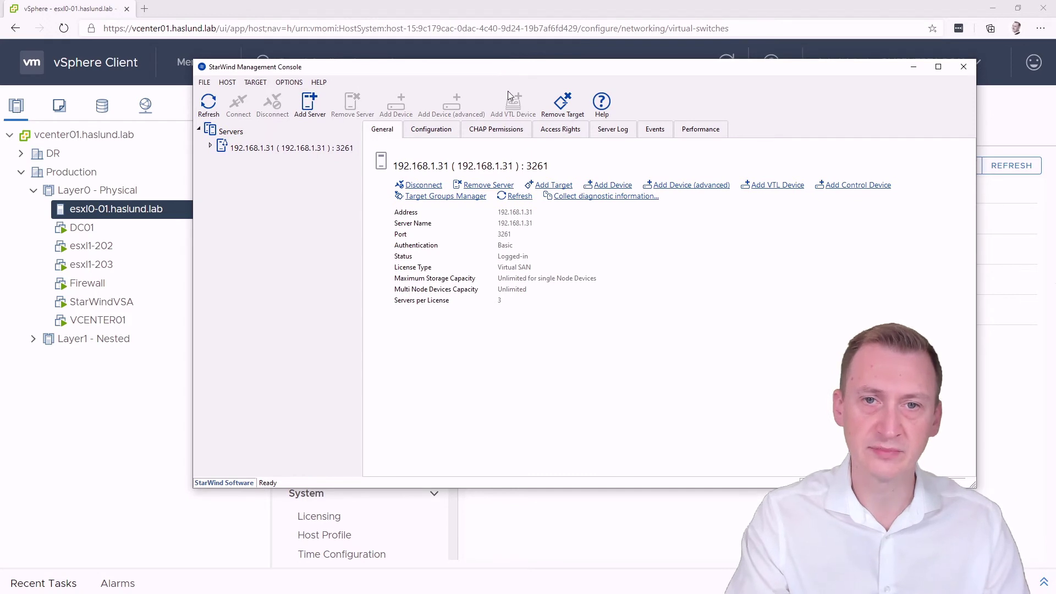
# On esxl1-202, add a VMkernel adapter on a new standard switch with MTU 9000
pyautogui.click(448, 6)
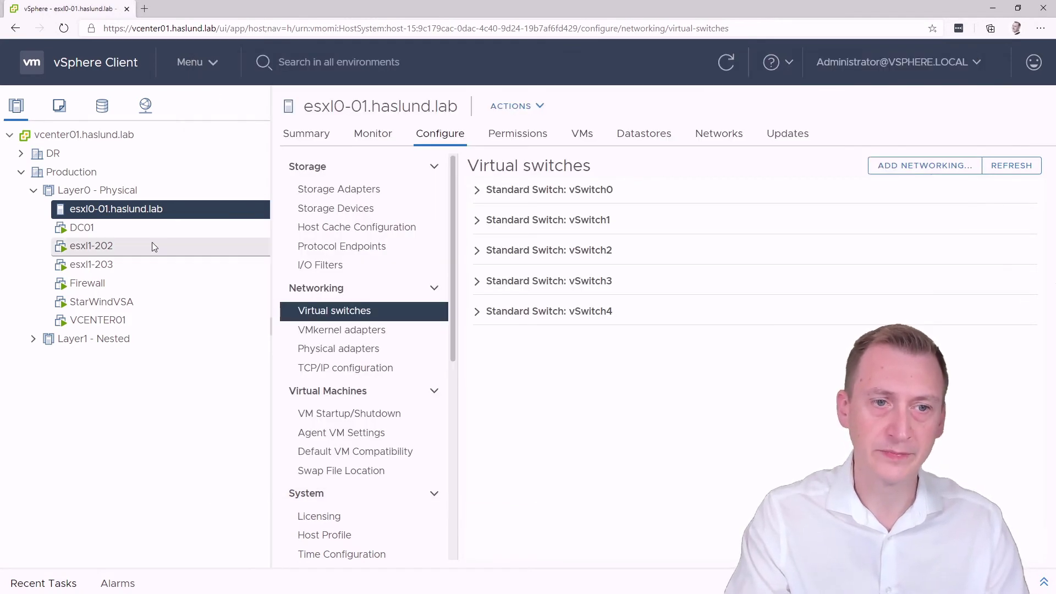
pyautogui.click(33, 340)
pyautogui.click(137, 357)
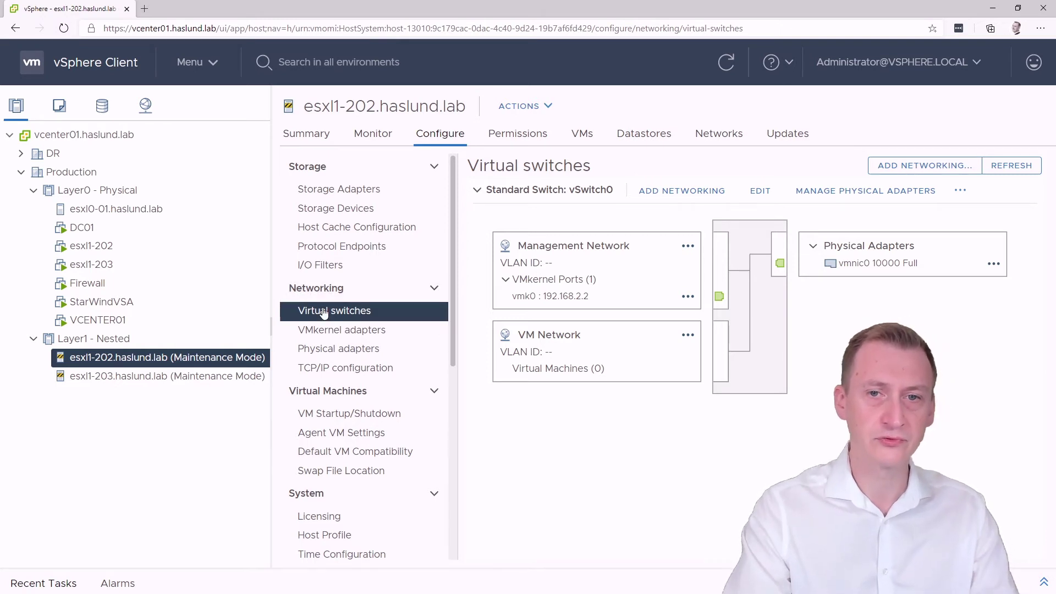
pyautogui.click(711, 193)
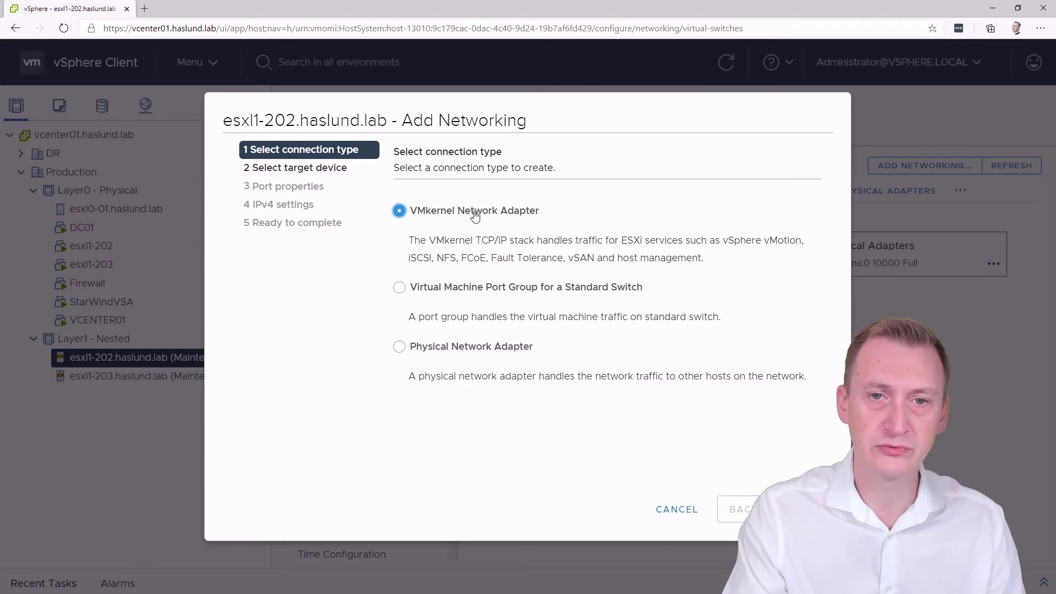
pyautogui.click(805, 509)
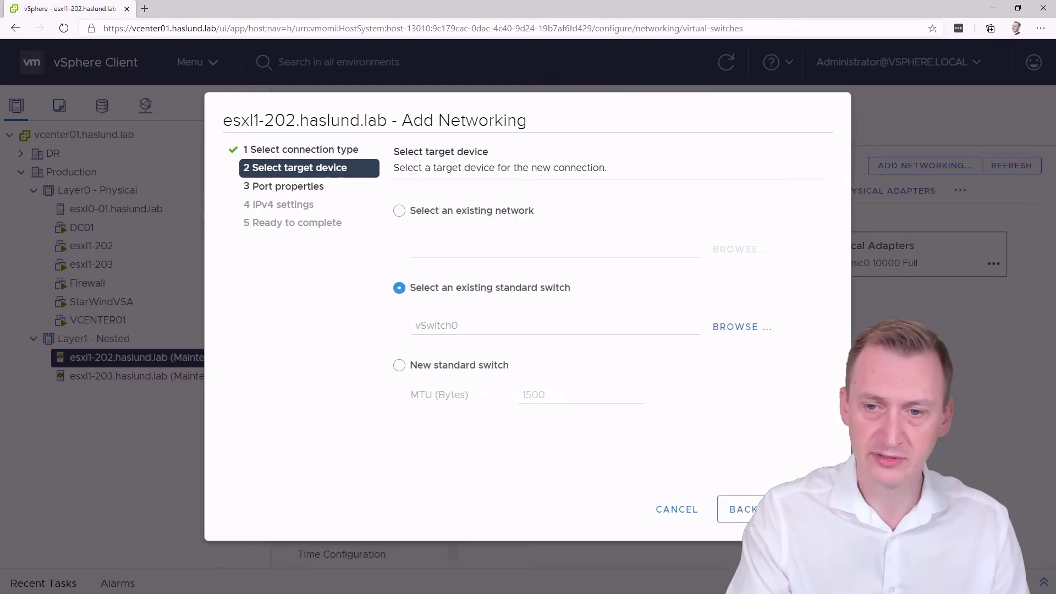
pyautogui.click(399, 366)
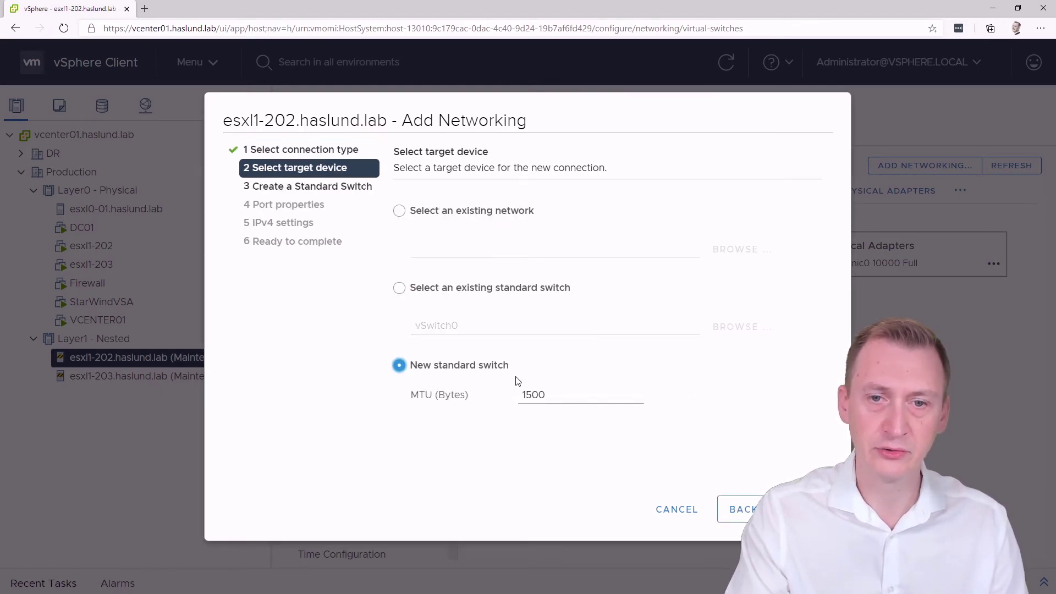
pyautogui.doubleClick(533, 395)
pyautogui.write('9000')
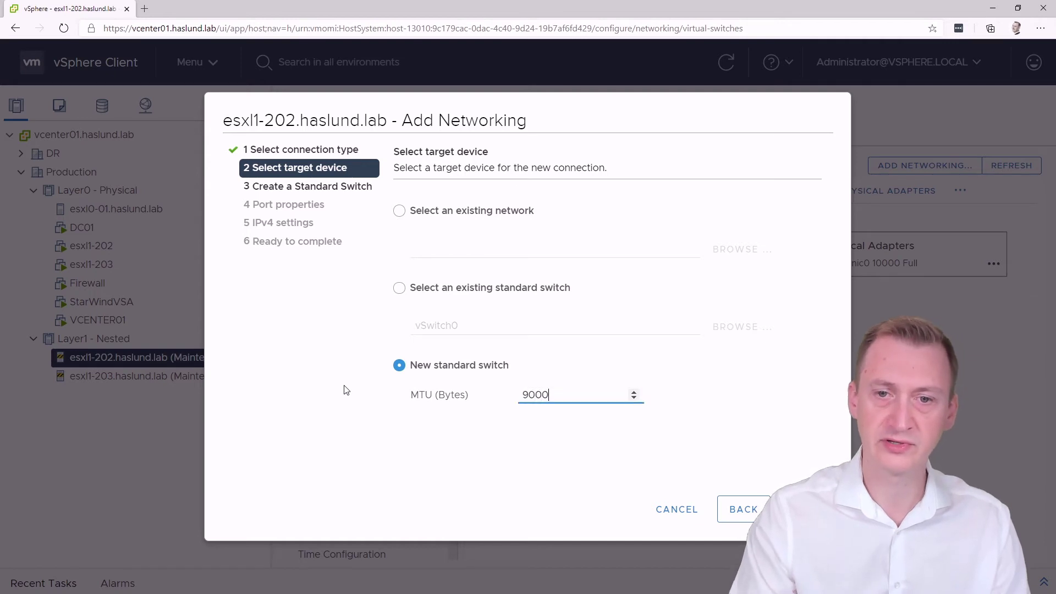
pyautogui.click(805, 509)
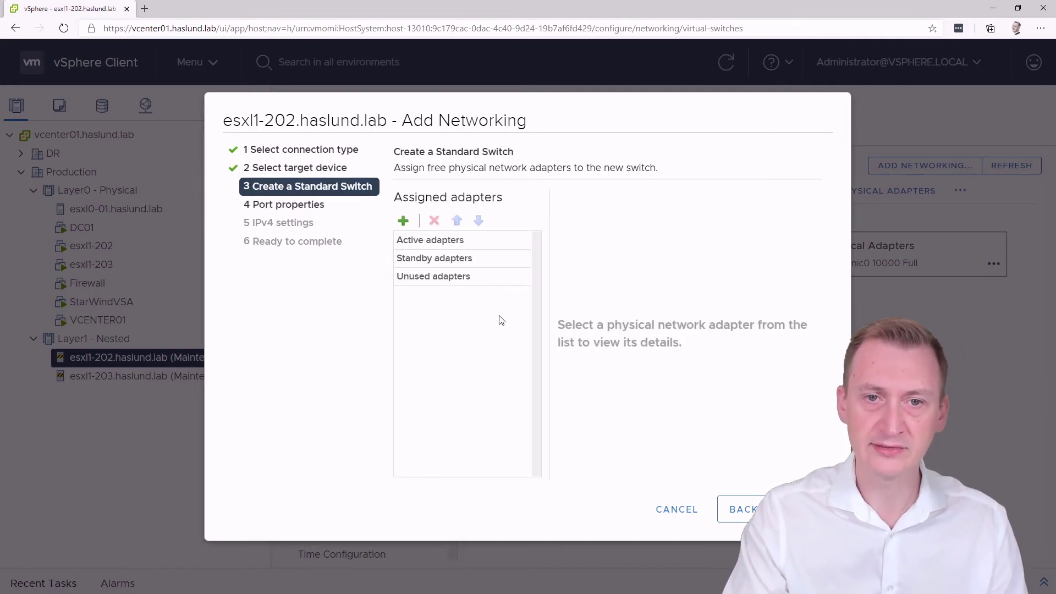
# Assign vmnic1 as the active uplink and set the network label to VMK-iSCSI1
pyautogui.click(403, 220)
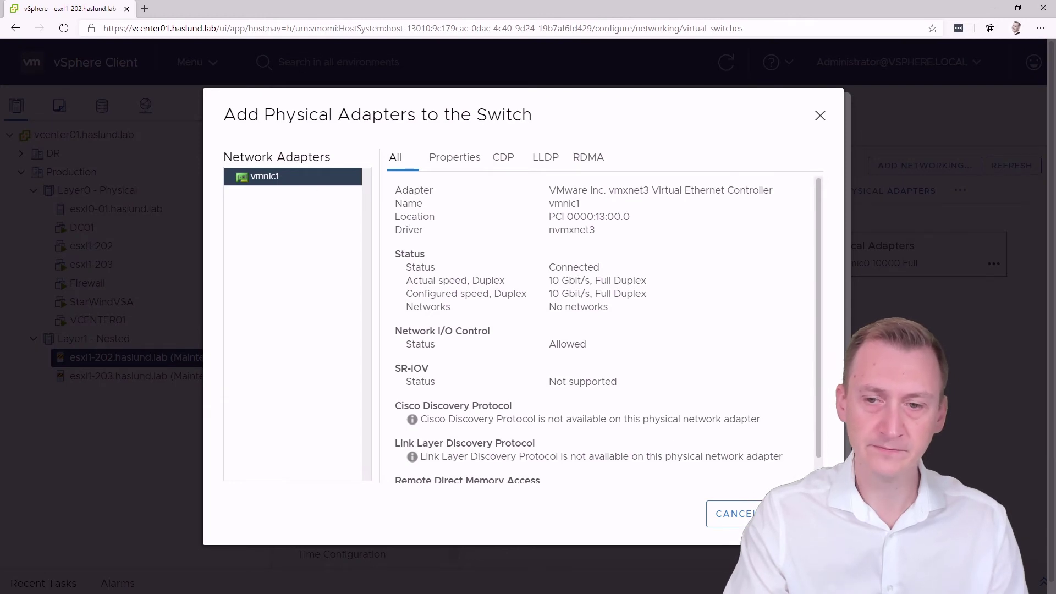
pyautogui.click(797, 514)
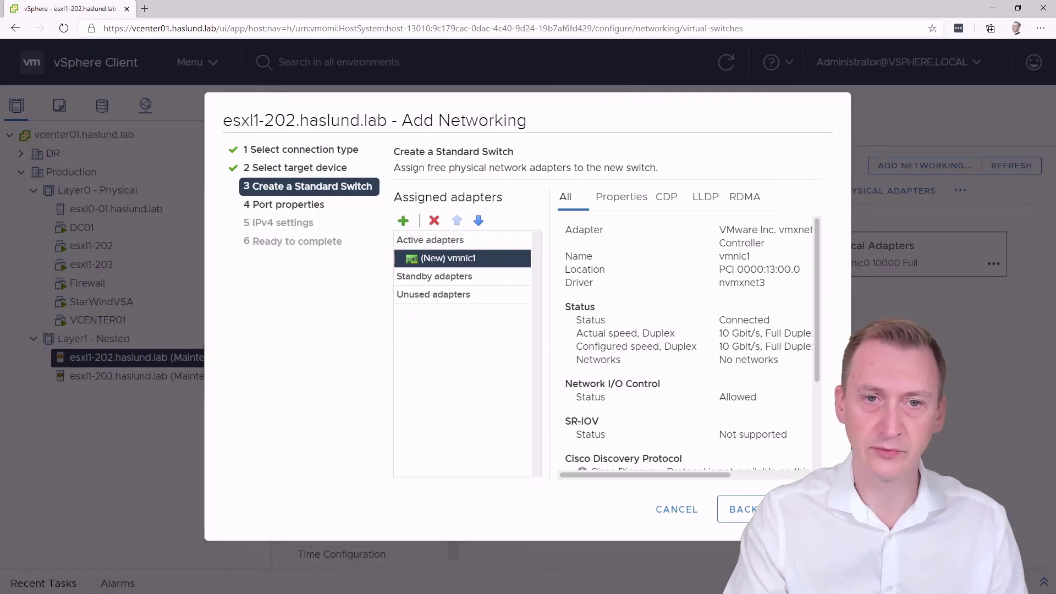
pyautogui.click(803, 510)
pyautogui.click(589, 217)
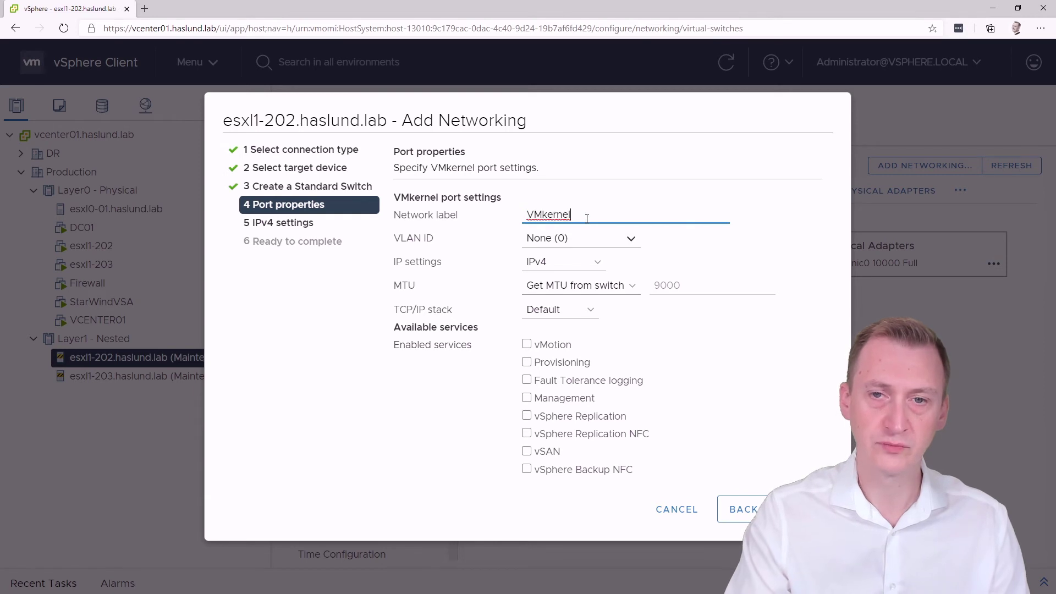
pyautogui.doubleClick(591, 217)
pyautogui.write('VM')
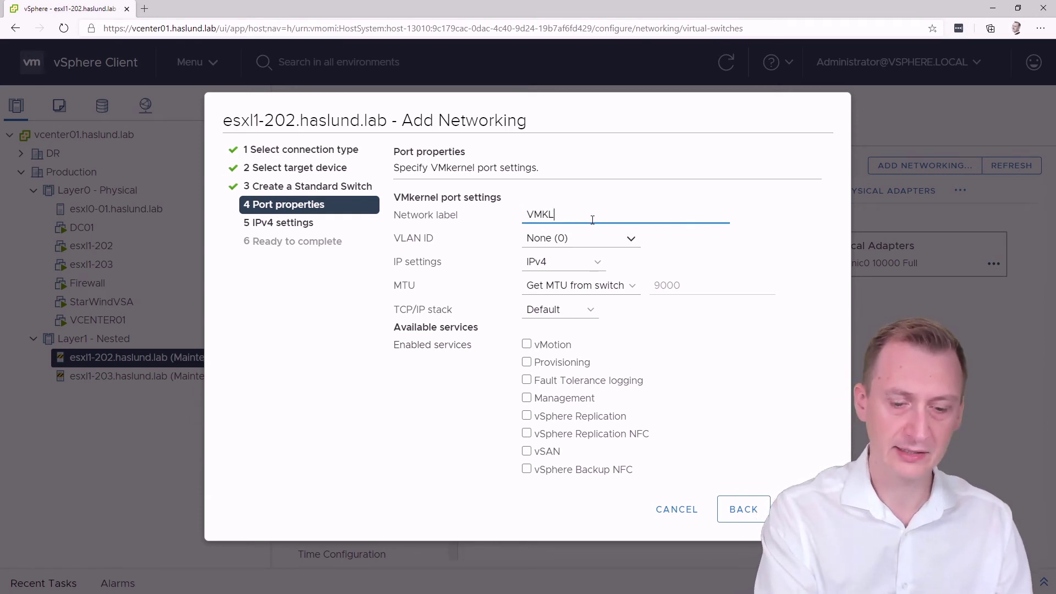
pyautogui.write('K-iSCSI')
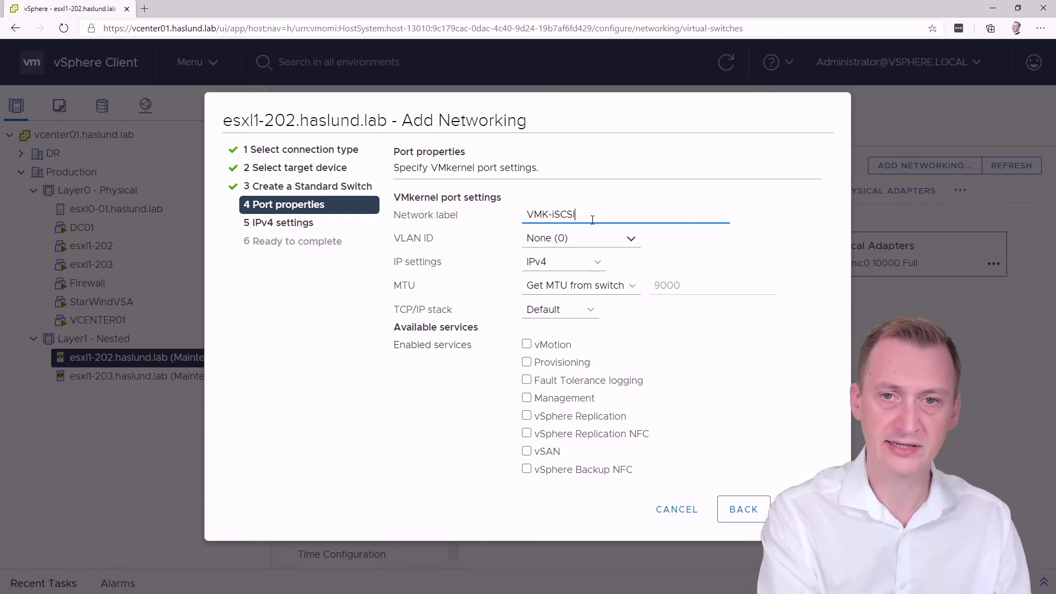
pyautogui.write('1')
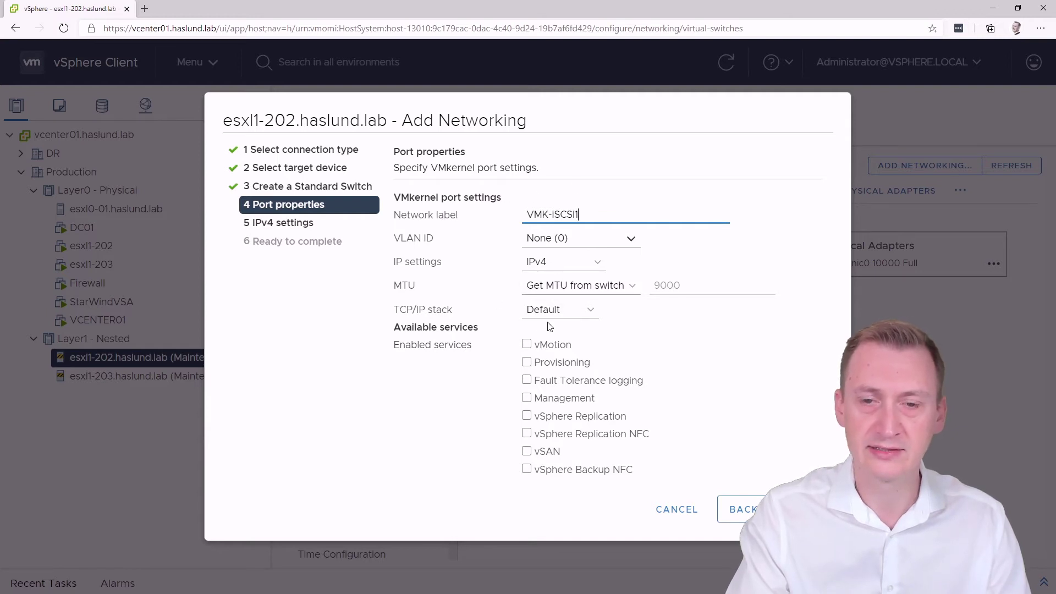
# Give the adapter static IPv4 172.16.2.21, mask 255.255.255.0, and finish creating vSwitch1
pyautogui.click(804, 510)
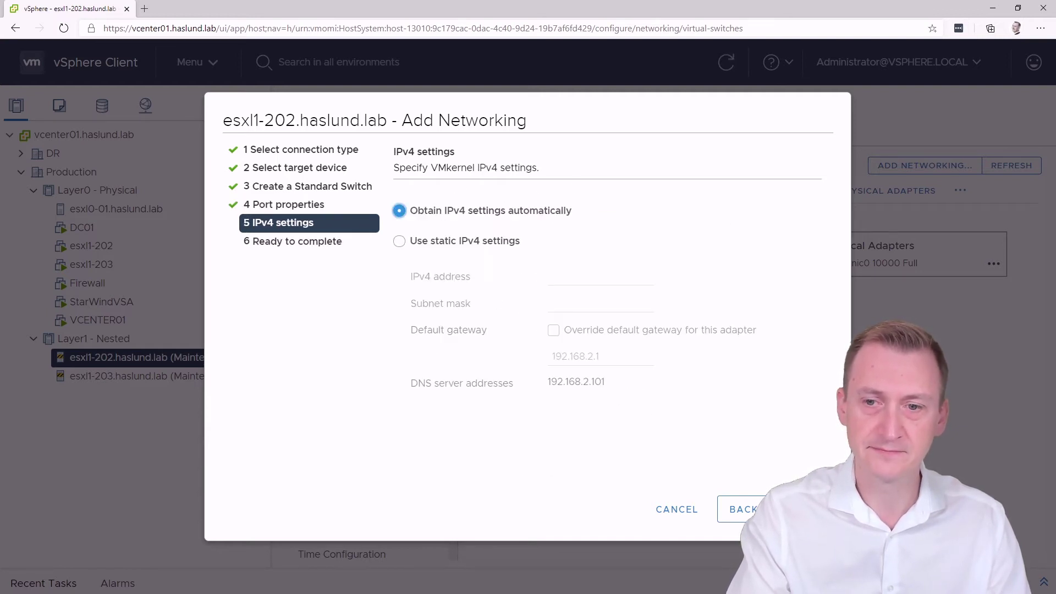
pyautogui.click(741, 509)
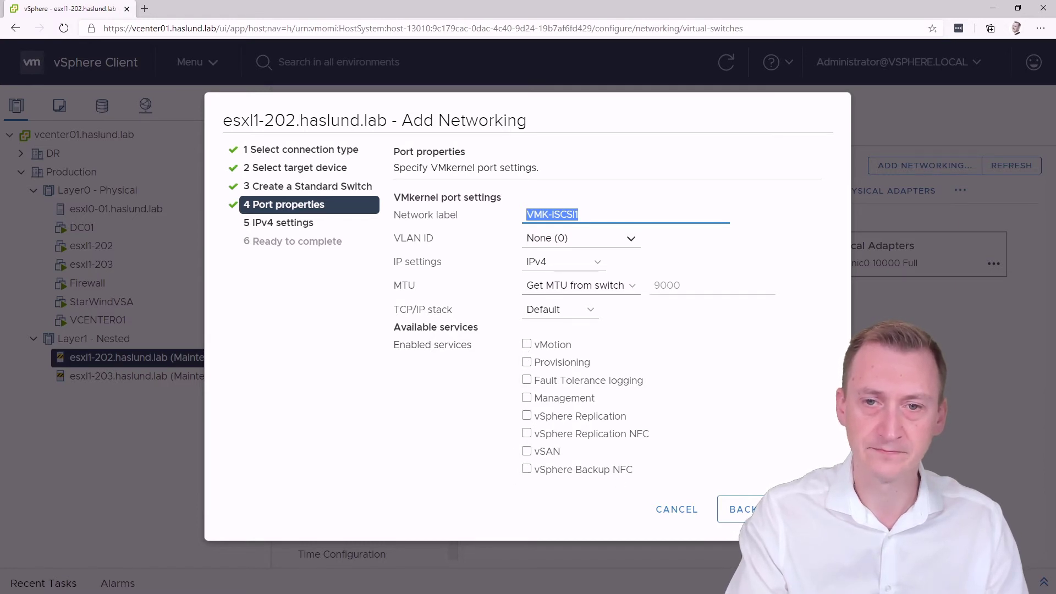
pyautogui.click(804, 510)
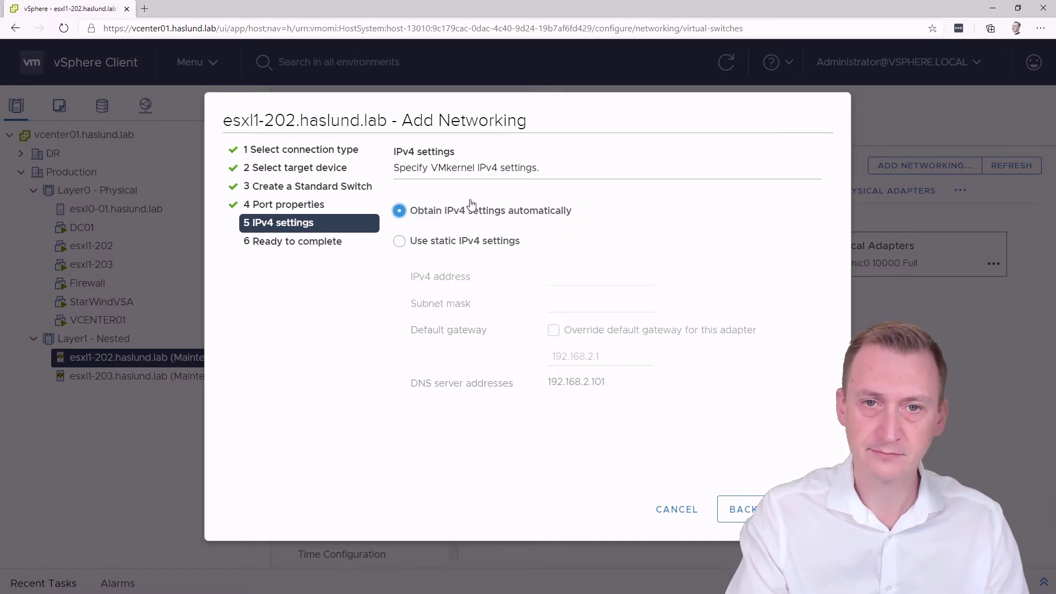
pyautogui.click(465, 240)
pyautogui.click(550, 278)
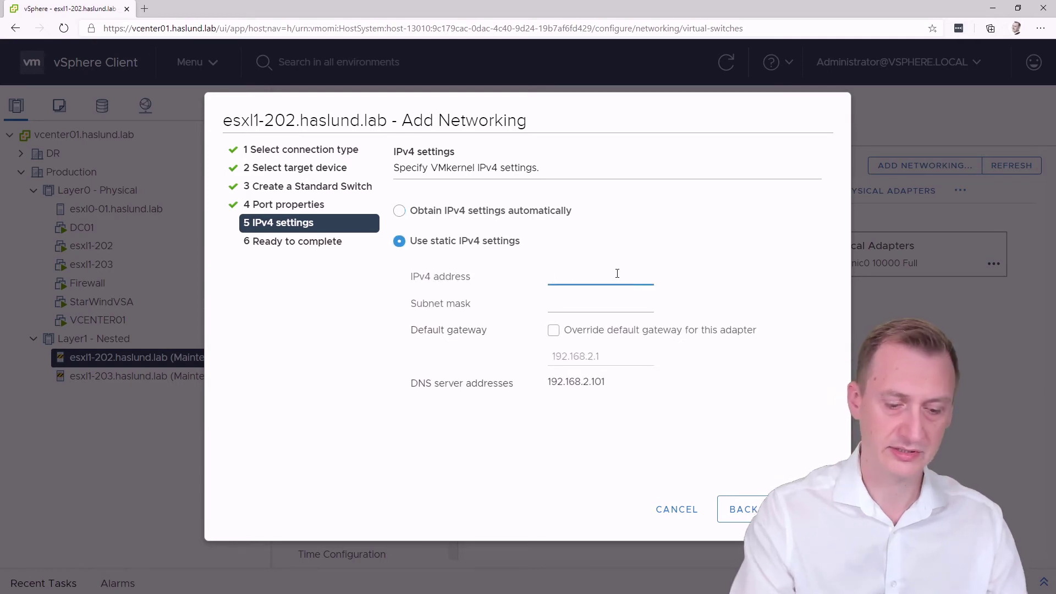
pyautogui.write('172.16.')
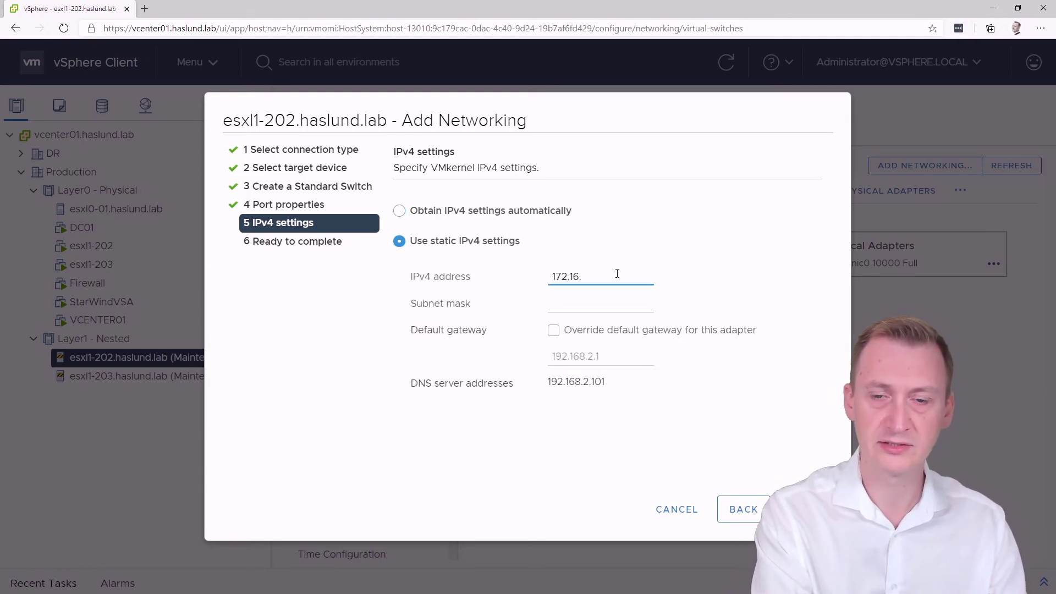
pyautogui.write('2.')
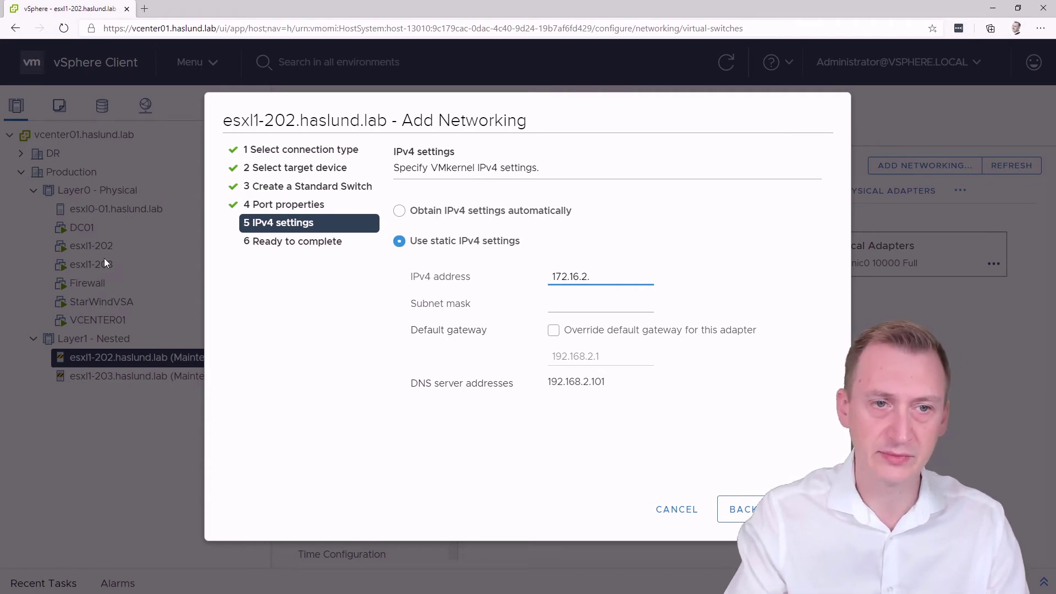
pyautogui.write('21')
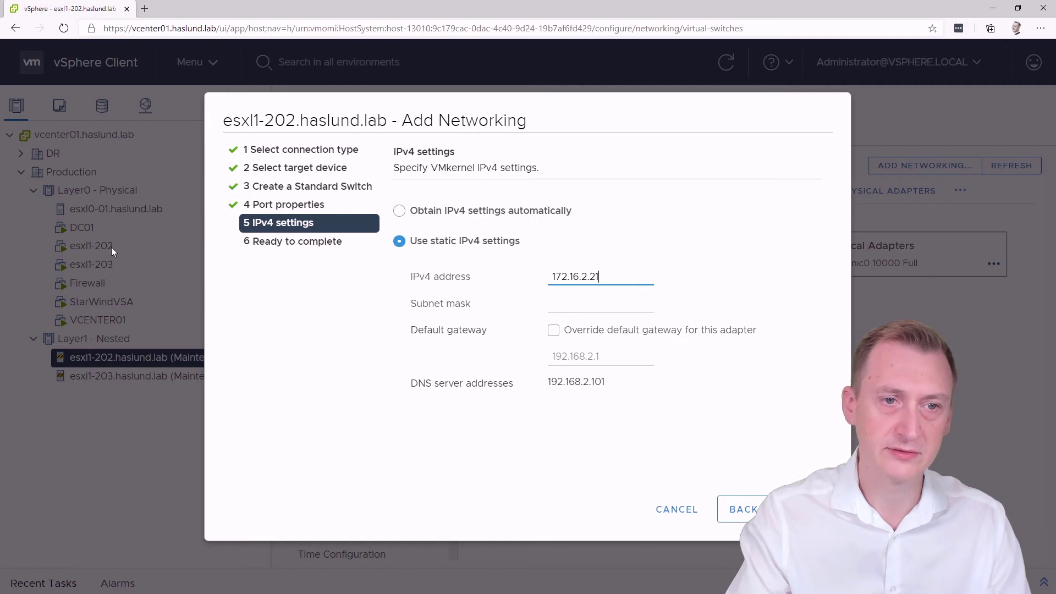
pyautogui.click(606, 306)
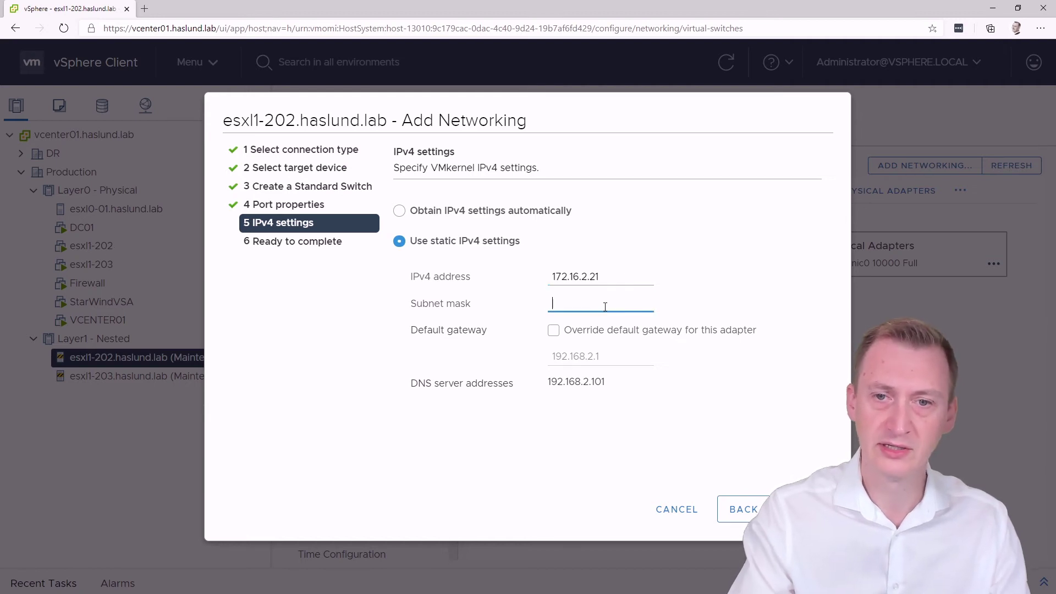
pyautogui.write('255.255.255.0')
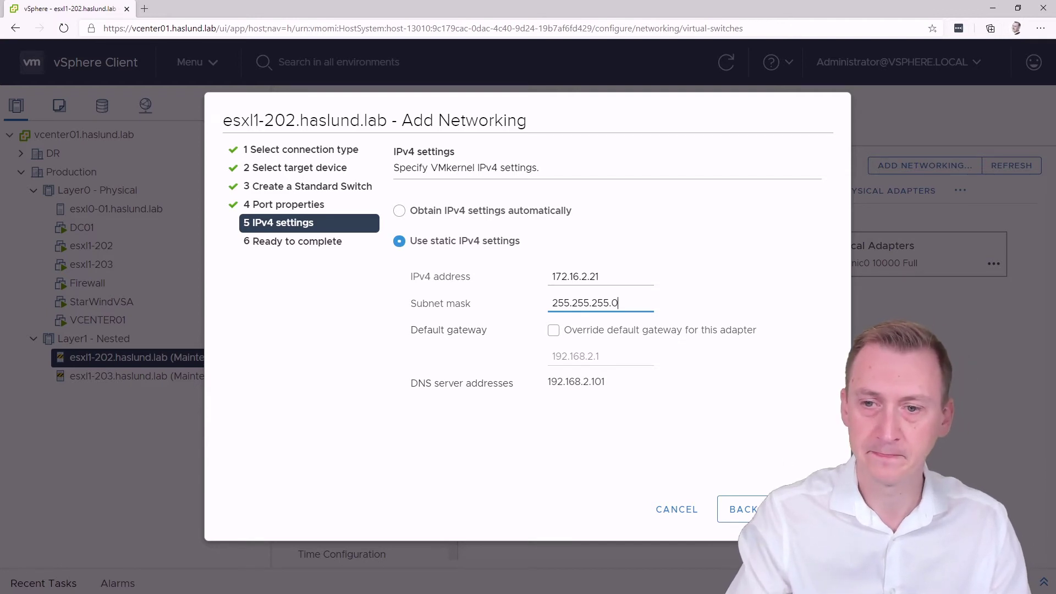
pyautogui.click(804, 510)
pyautogui.click(804, 510)
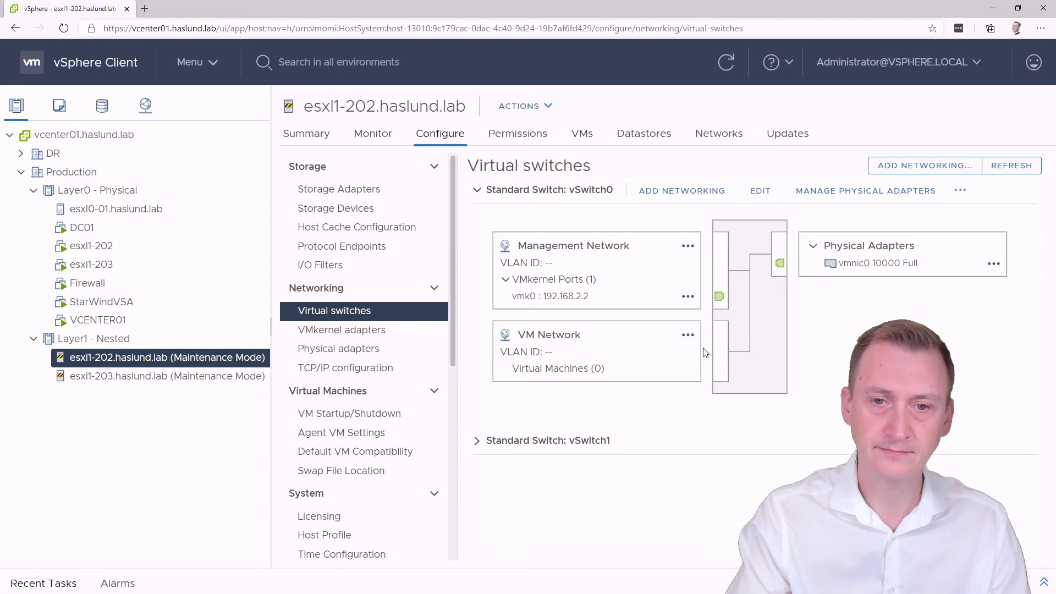
# Expand vSwitch1 to review its new VMK-iSCSI1 port group
pyautogui.click(478, 440)
pyautogui.scroll(-2, 587, 474)
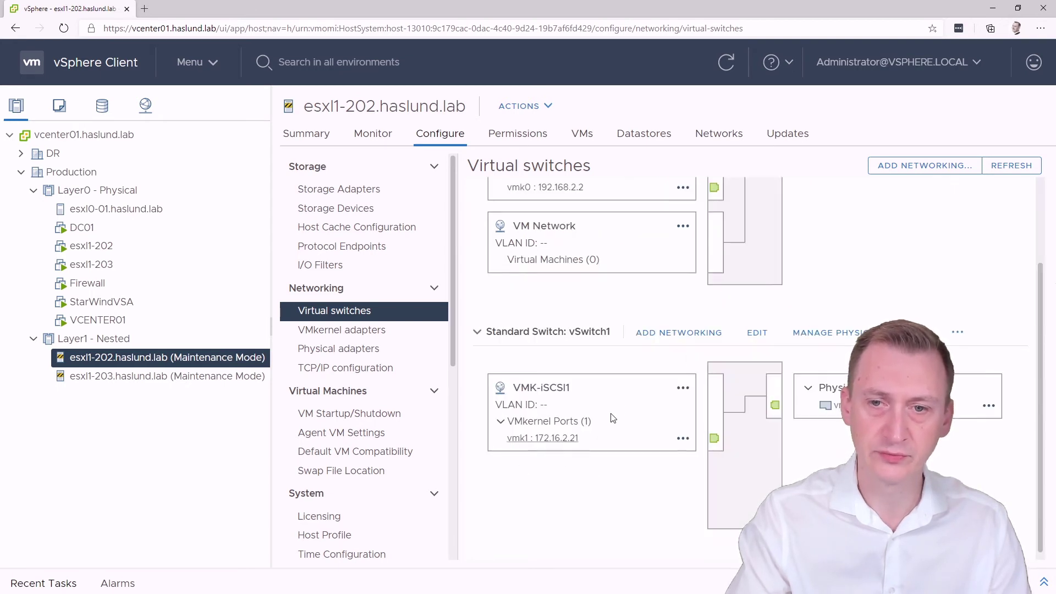
pyautogui.scroll(1, 640, 434)
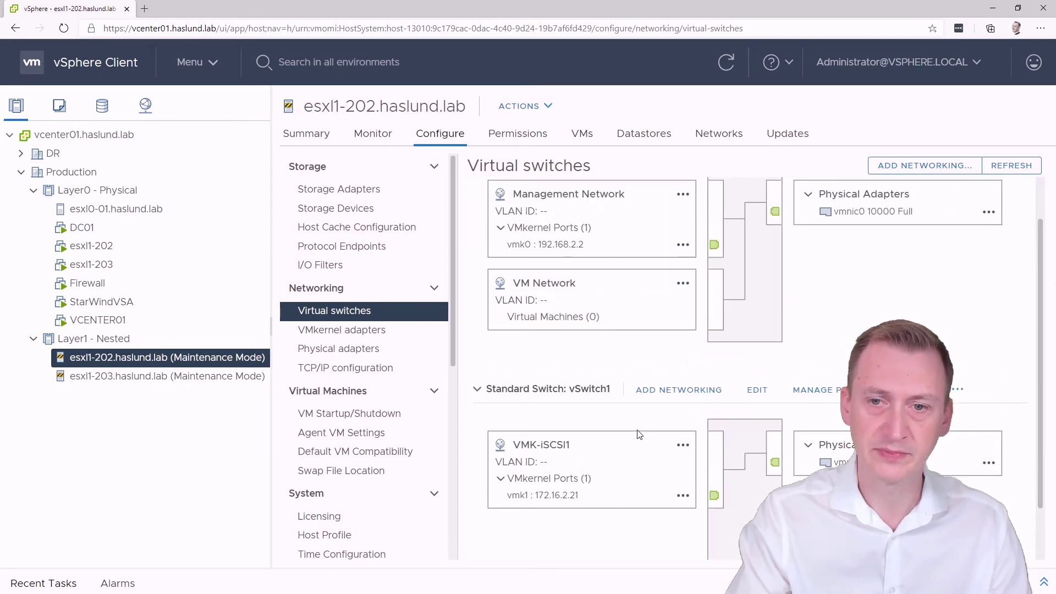
pyautogui.scroll(-1, 639, 435)
pyautogui.scroll(1, 639, 435)
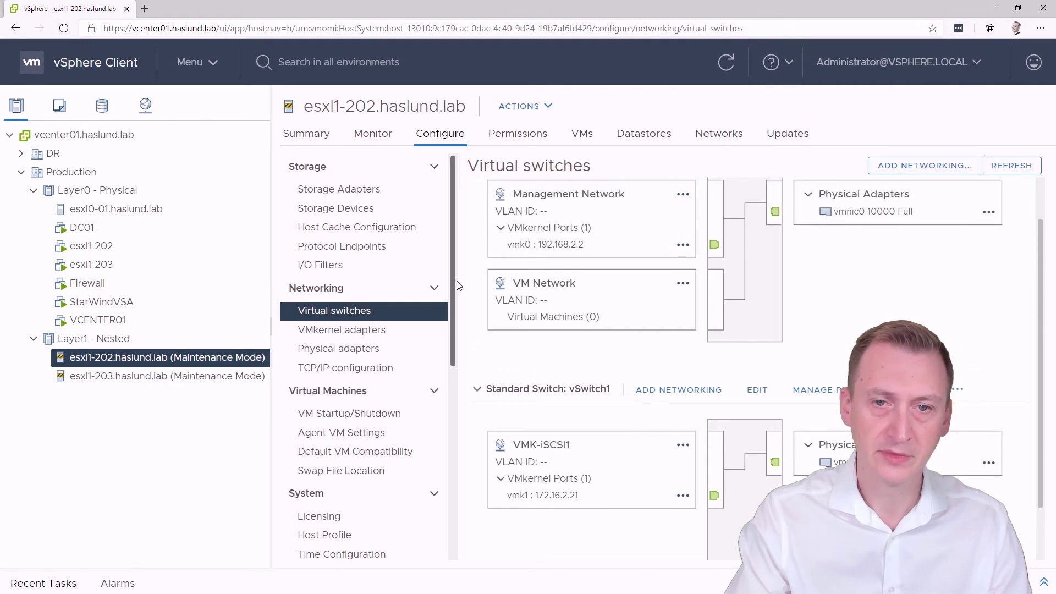
# Add a software iSCSI adapter and open vmhba65's Network Port Binding tab
pyautogui.click(341, 191)
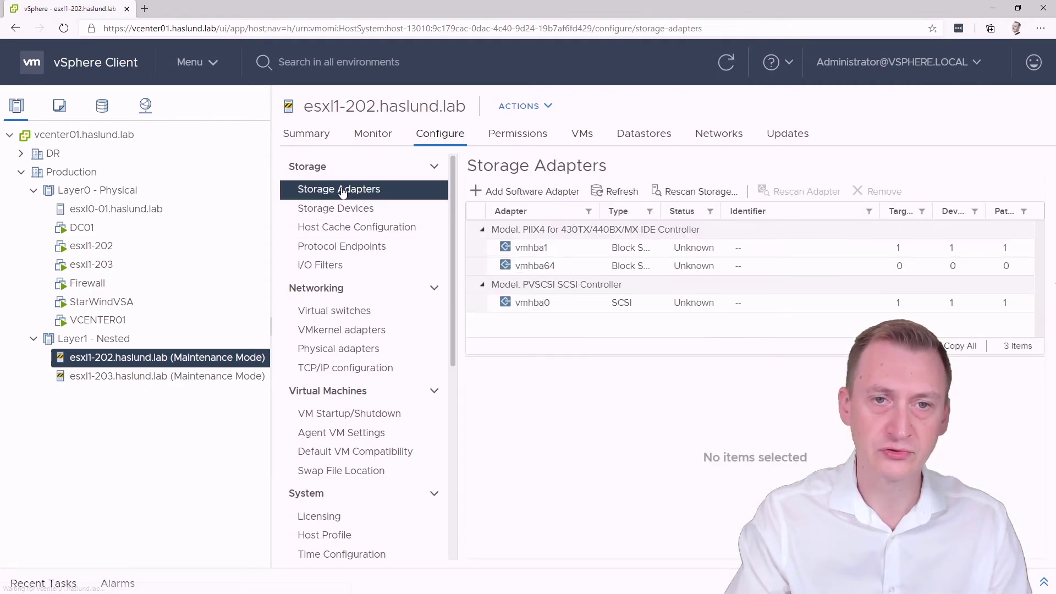
pyautogui.click(517, 192)
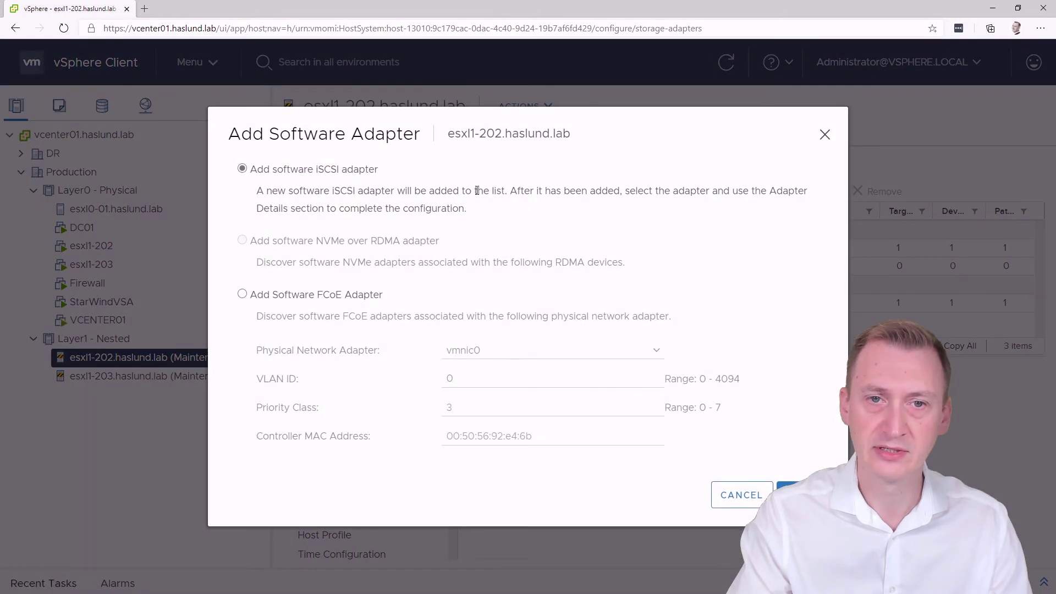
pyautogui.moveTo(252, 171); pyautogui.dragTo(405, 173)
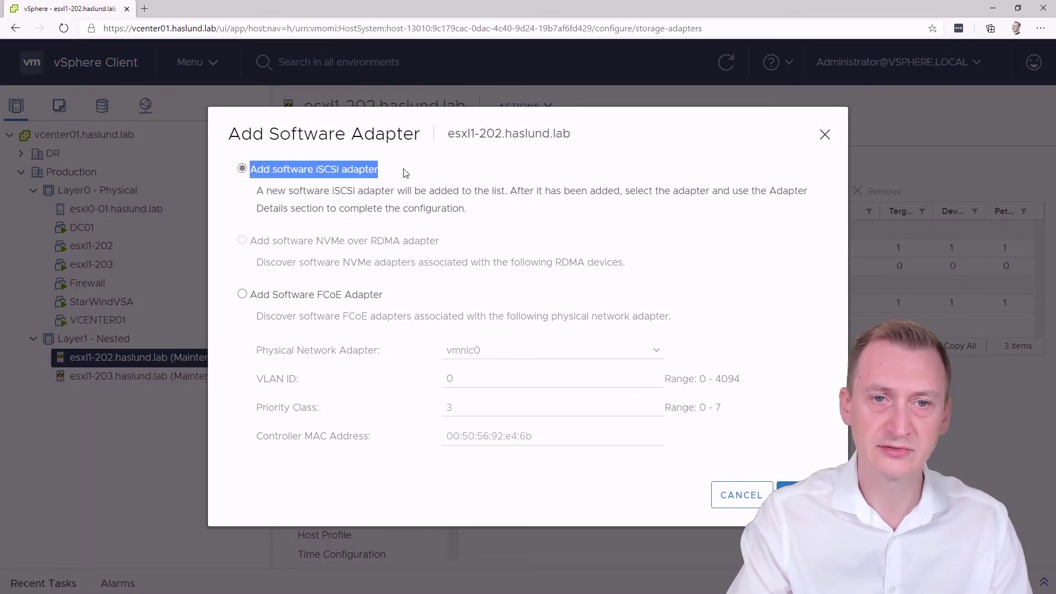
pyautogui.click(405, 174)
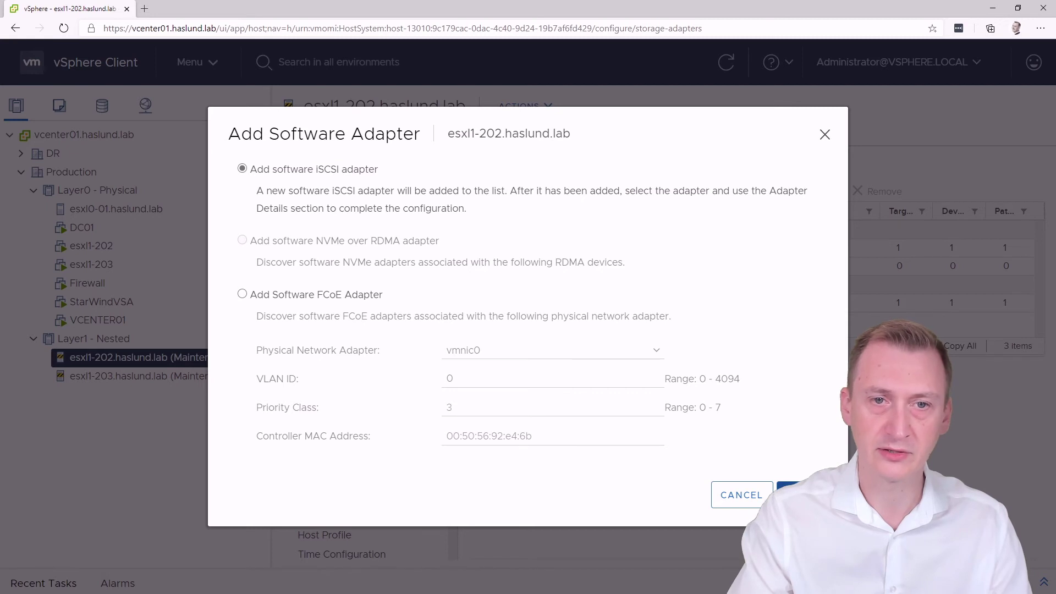
pyautogui.click(797, 495)
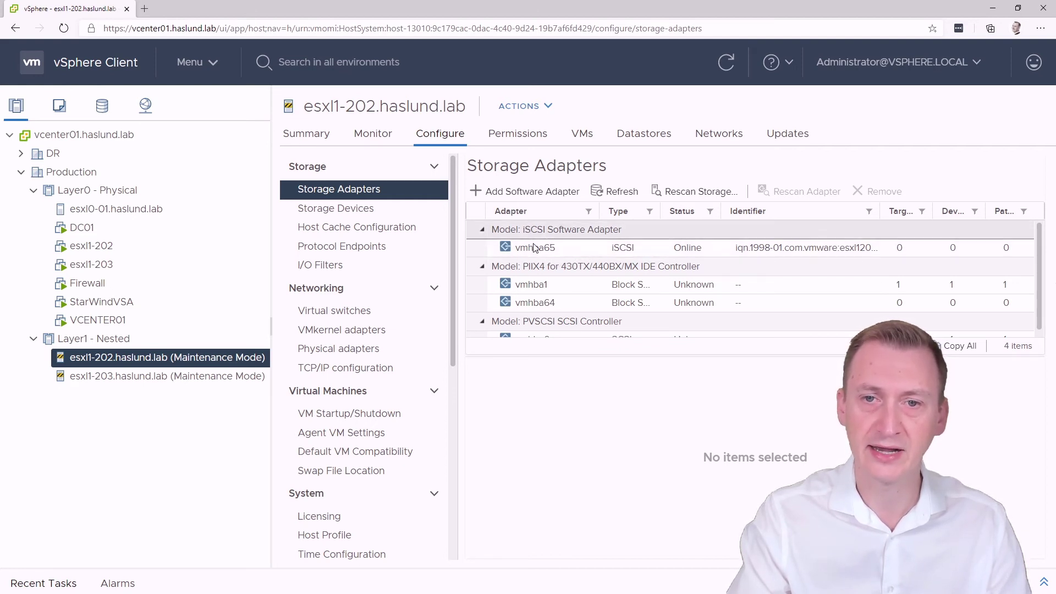
pyautogui.click(555, 248)
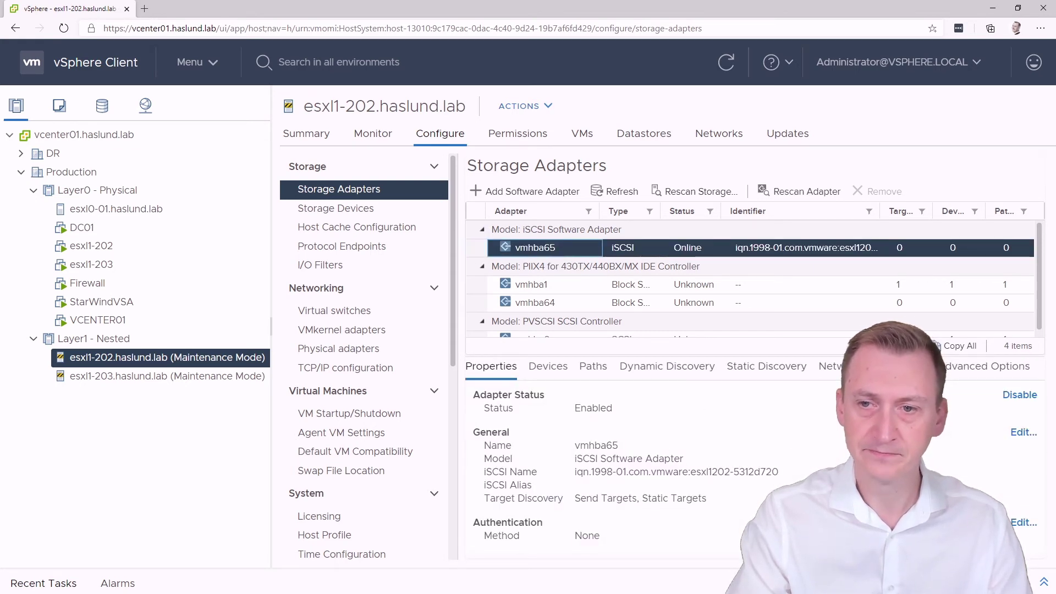
pyautogui.click(829, 367)
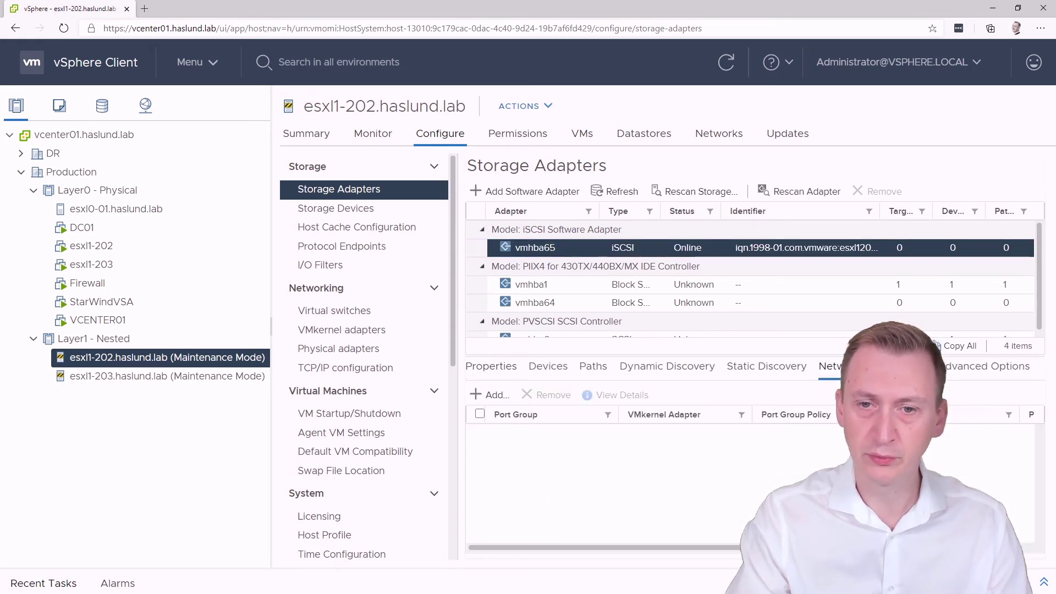
# Bind VMK-iSCSI1 (vmk1) to vmhba65, then view its Dynamic Discovery targets
pyautogui.click(494, 395)
pyautogui.click(240, 216)
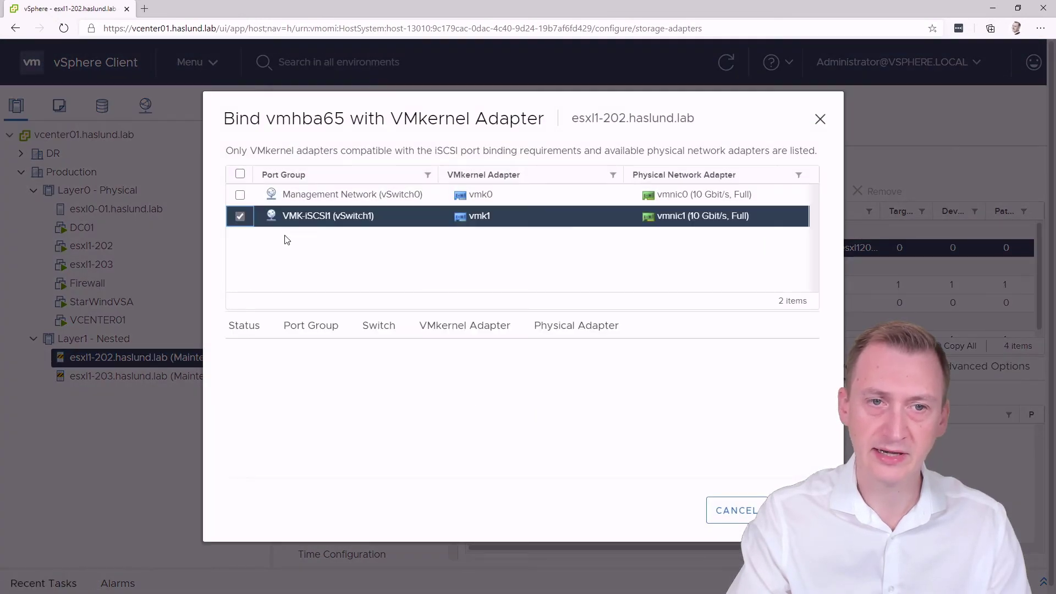
pyautogui.click(799, 510)
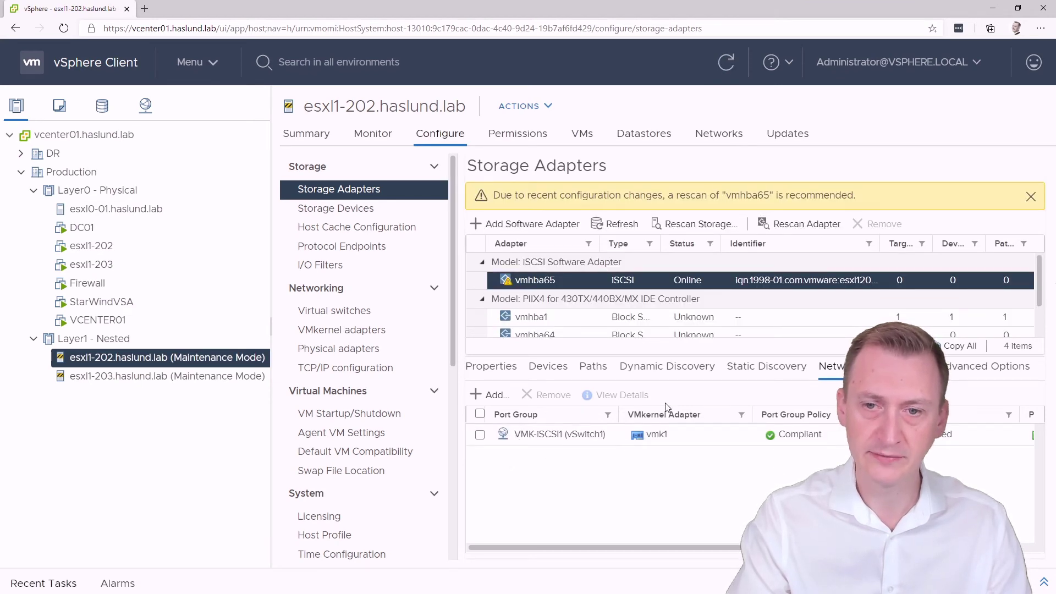
pyautogui.click(669, 367)
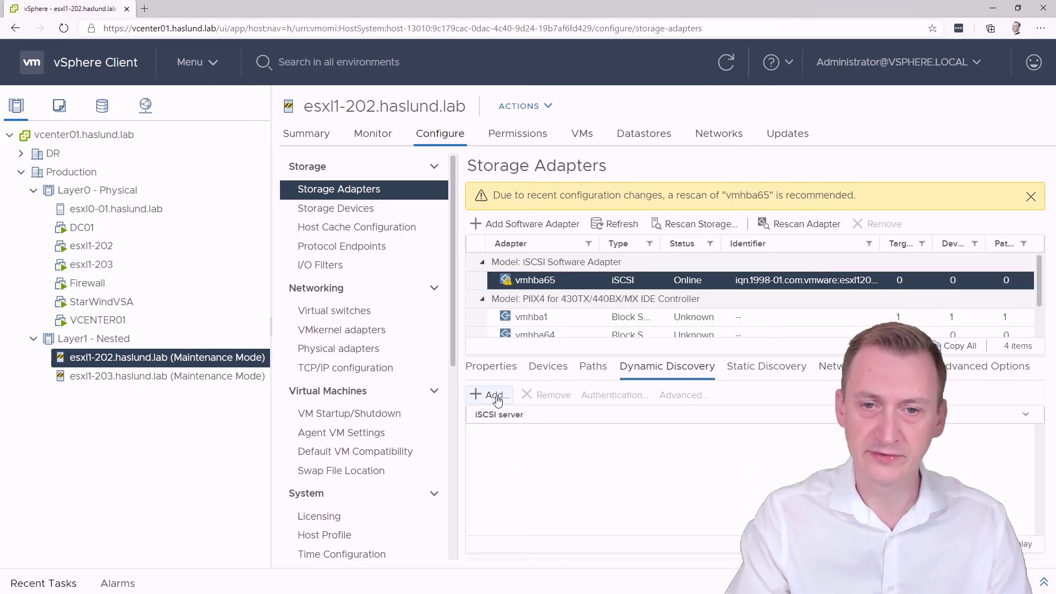
# Add send target 172.16.2.1:3260, rescan vmhba65, and list the 60 GB STARWIND disk
pyautogui.click(494, 396)
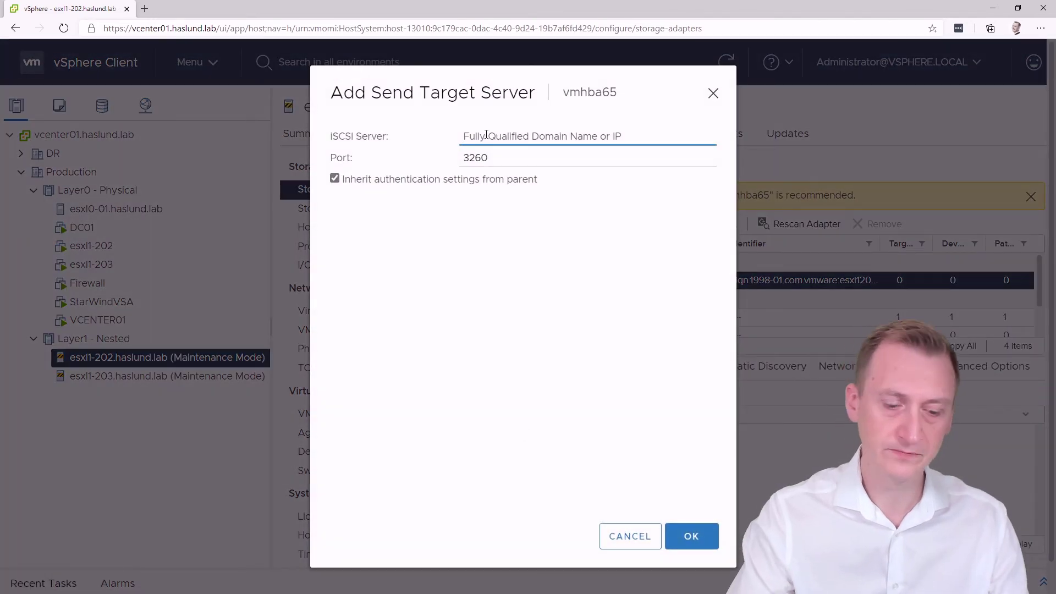
pyautogui.write('172.16.')
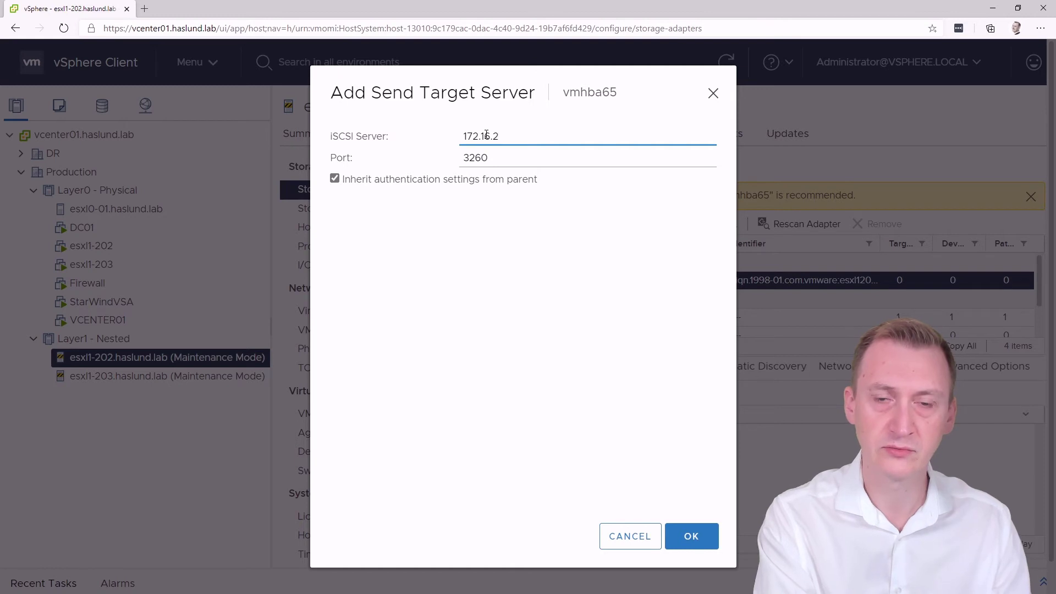
pyautogui.write('2')
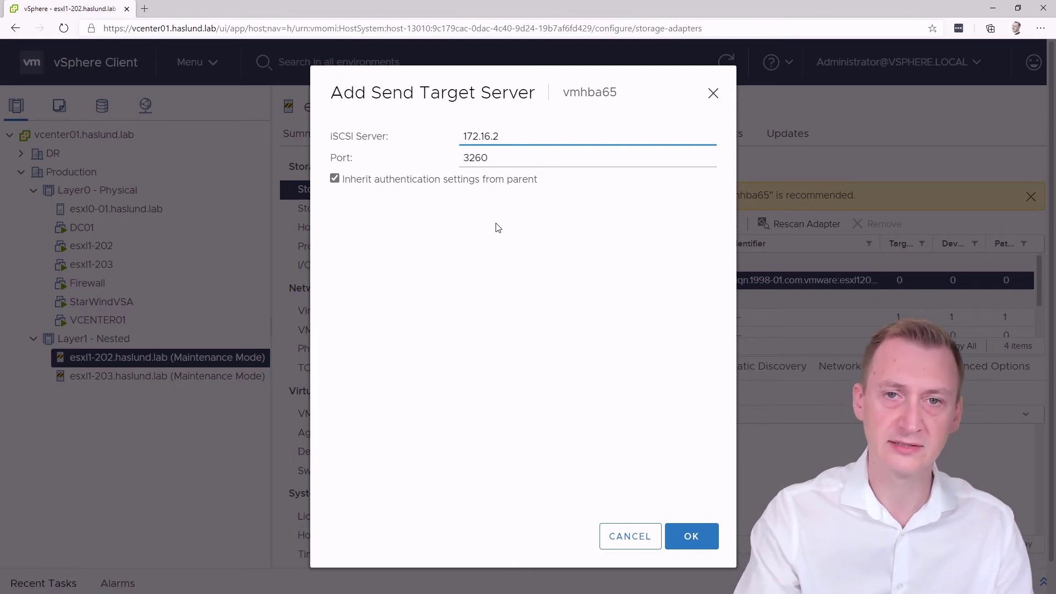
pyautogui.write('.1')
pyautogui.click(691, 537)
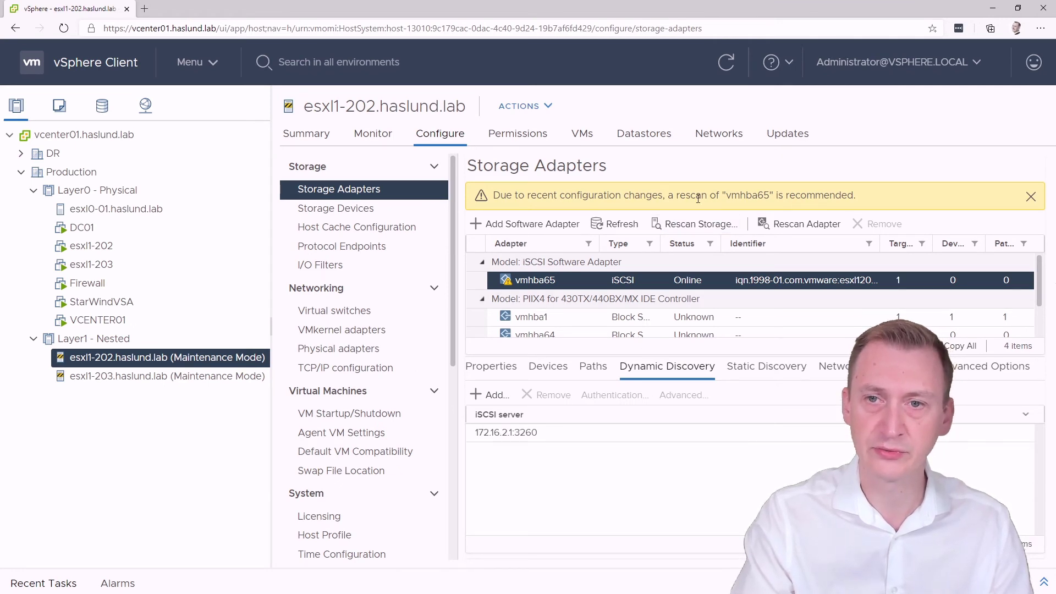
pyautogui.click(807, 223)
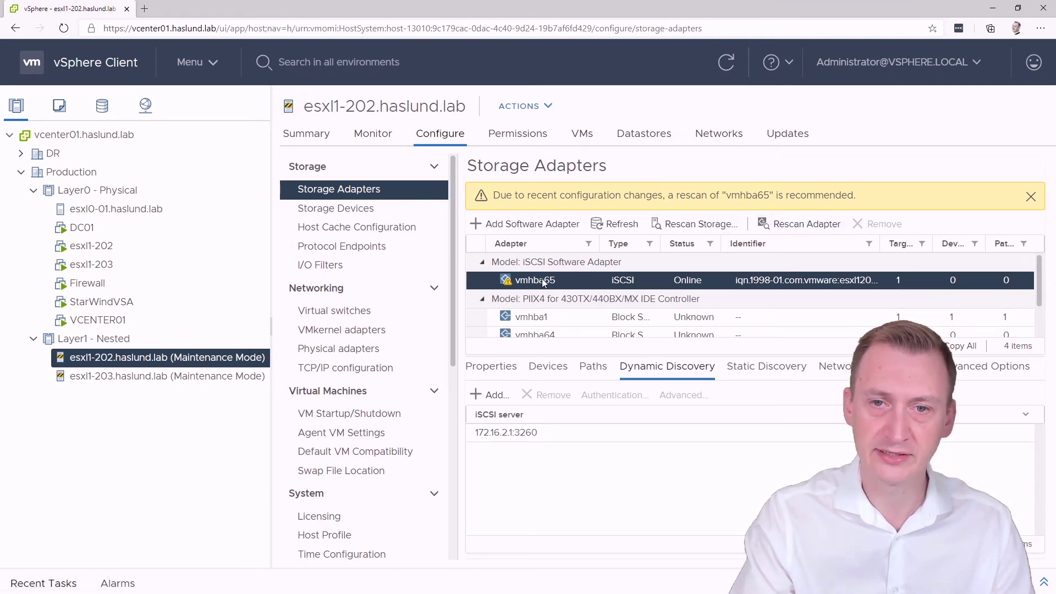
pyautogui.click(805, 225)
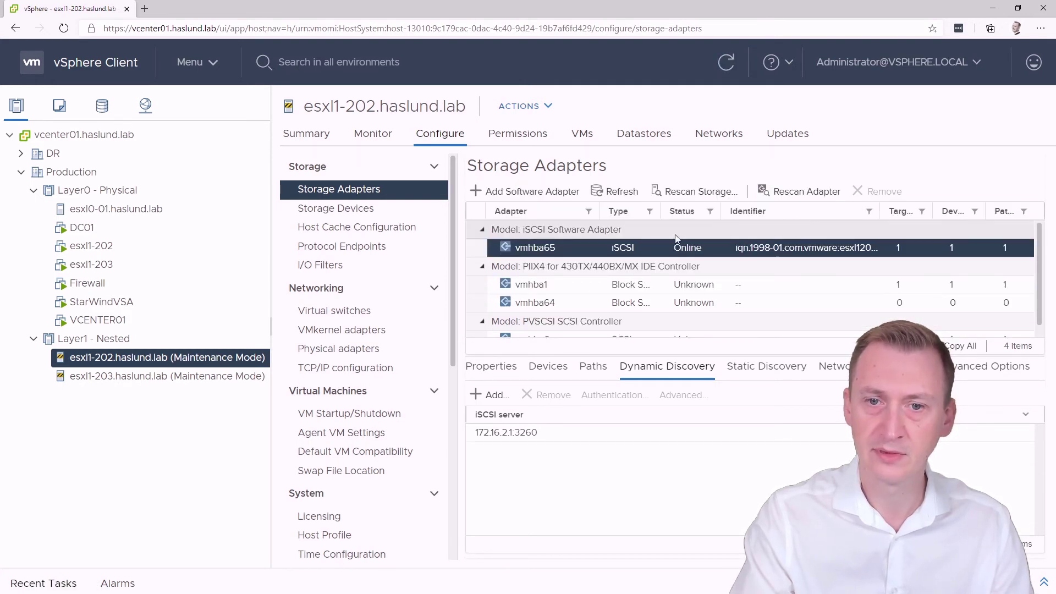
pyautogui.click(547, 367)
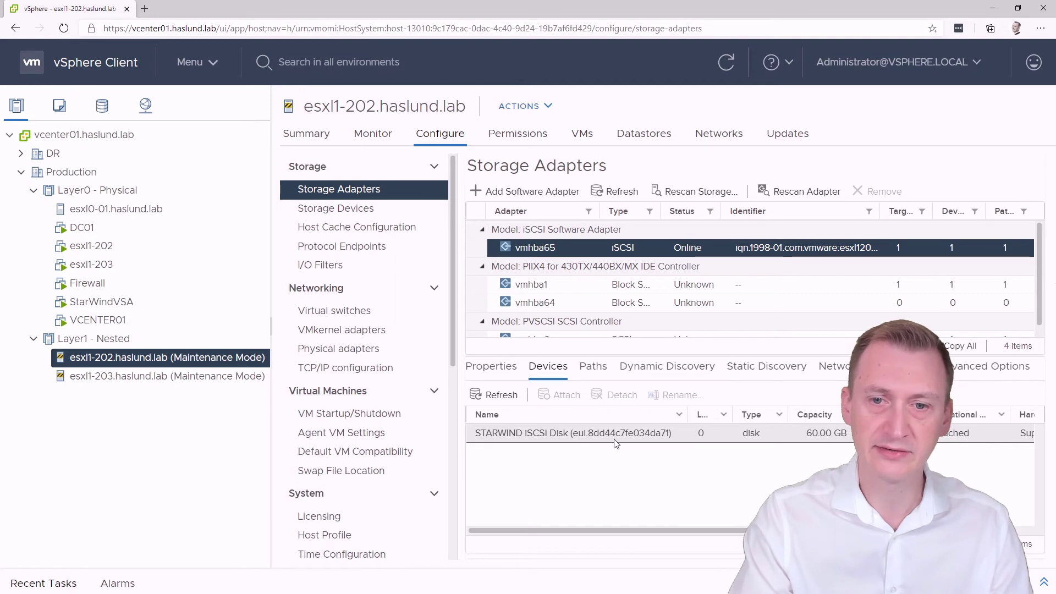
# Reset the network connectivity alarm to green and check the empty Datastores list
pyautogui.click(332, 136)
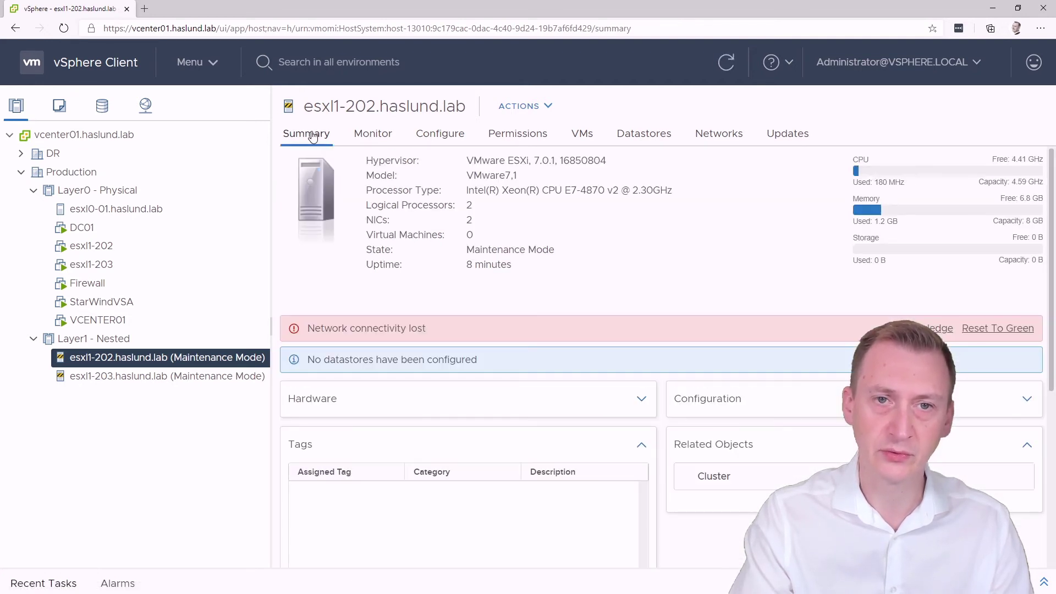
pyautogui.click(986, 334)
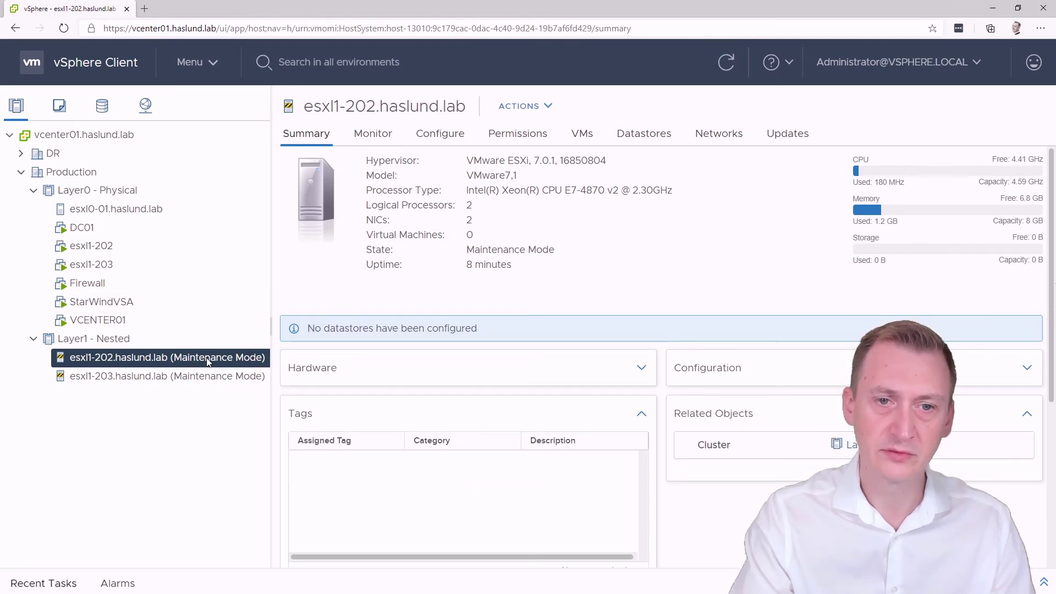
pyautogui.moveTo(314, 329); pyautogui.dragTo(529, 328)
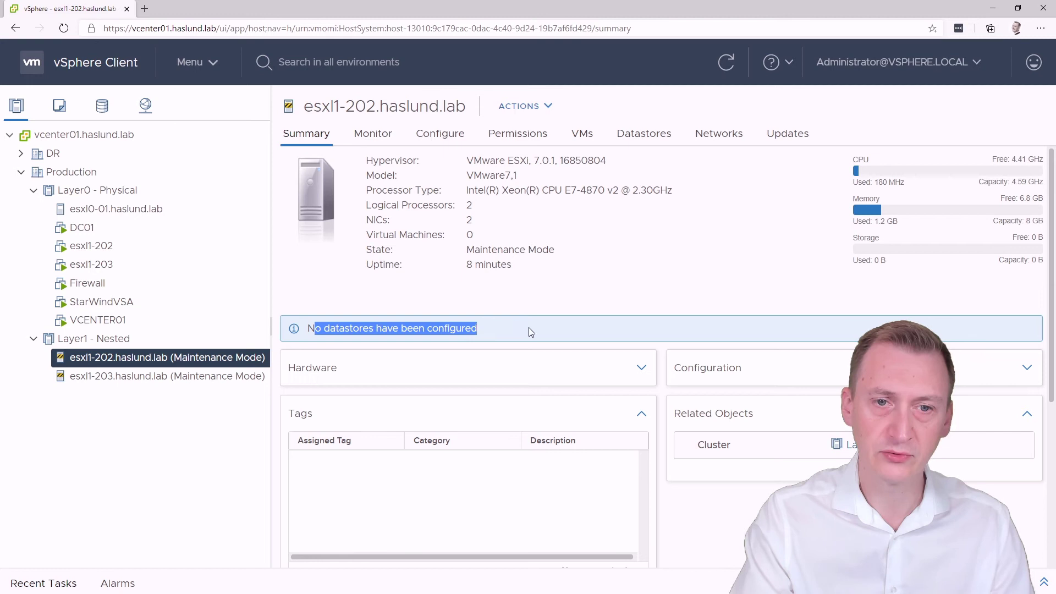
pyautogui.click(489, 305)
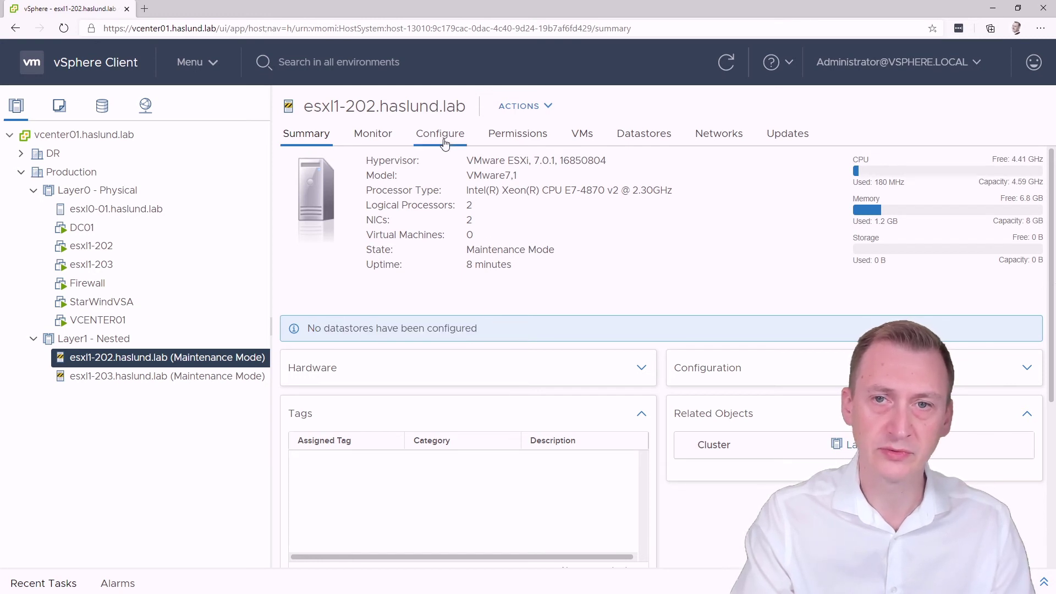
pyautogui.click(631, 144)
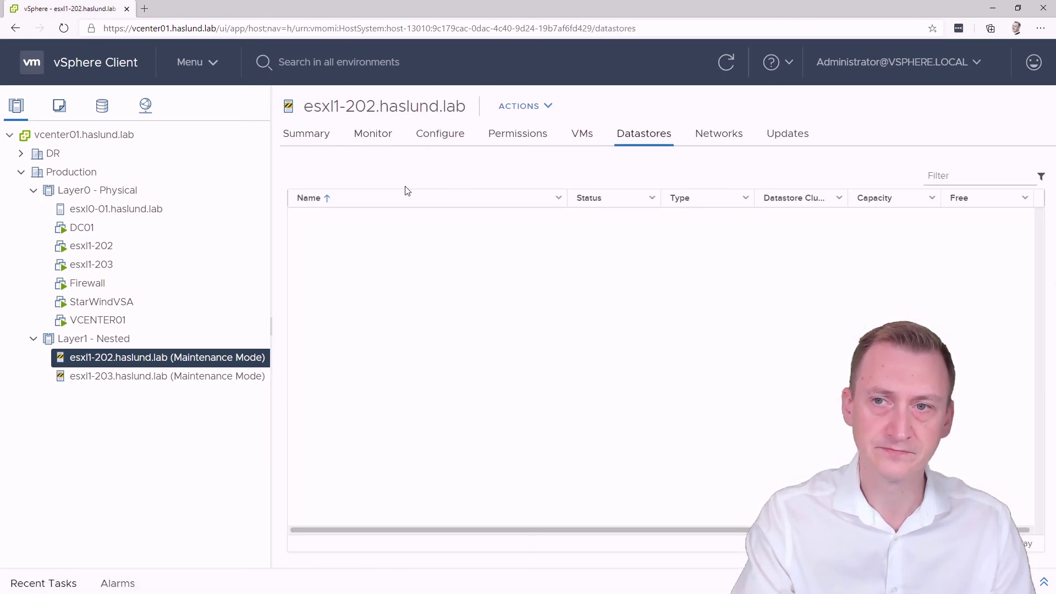
# Inspect the STARWIND iSCSI Disk under Storage Adapters and Storage Devices
pyautogui.click(425, 140)
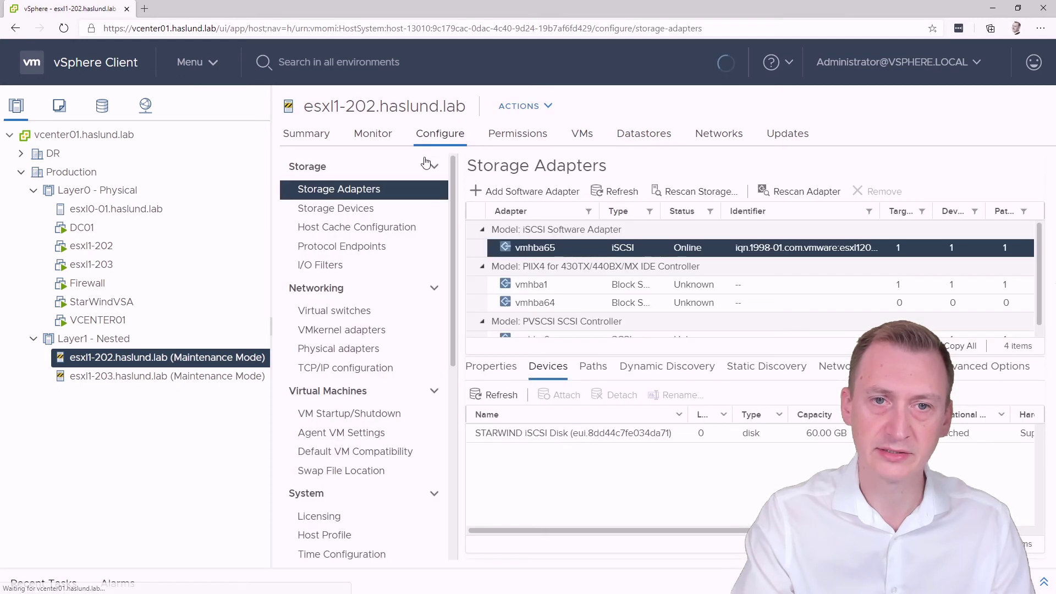
pyautogui.rightClick(159, 357)
pyautogui.click(134, 360)
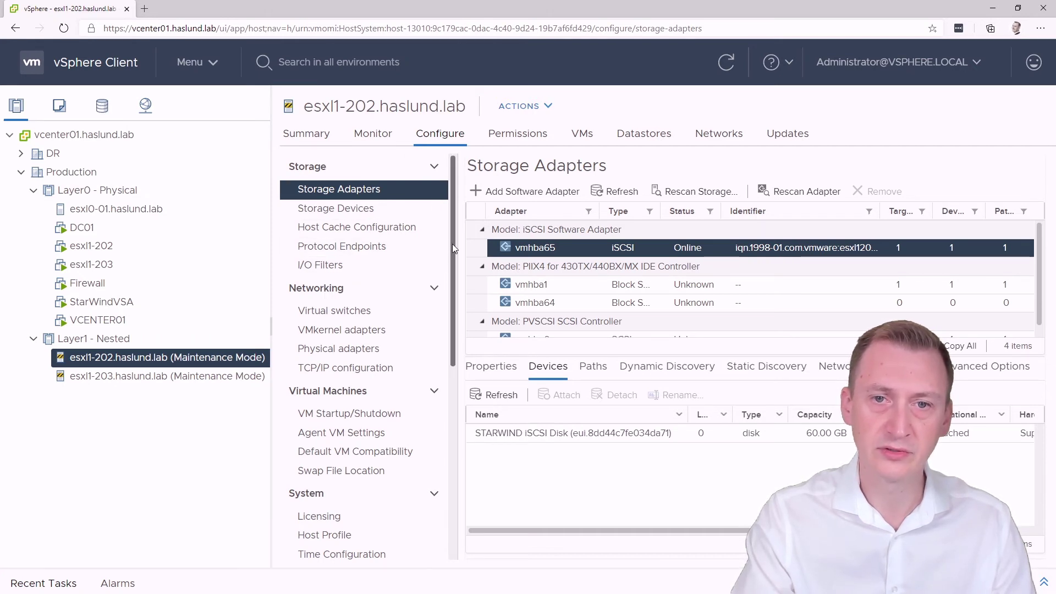
pyautogui.click(560, 439)
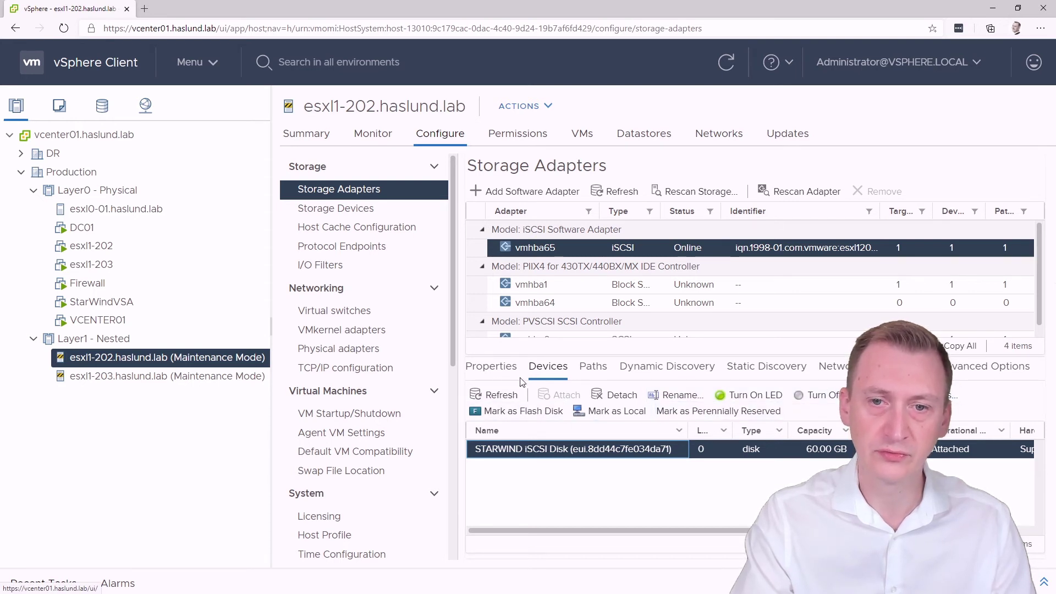
pyautogui.click(503, 369)
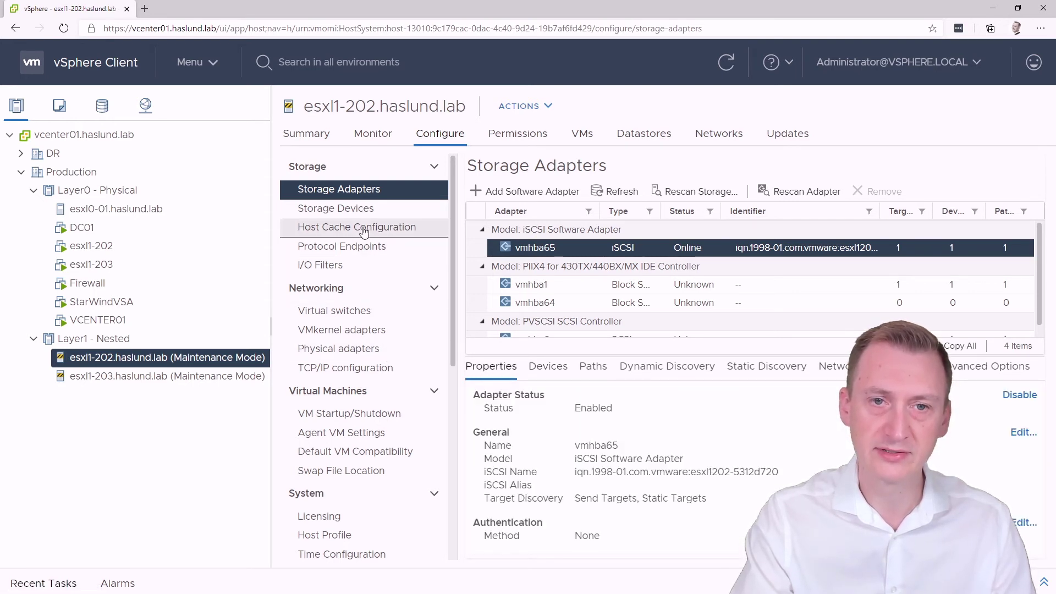
pyautogui.click(361, 208)
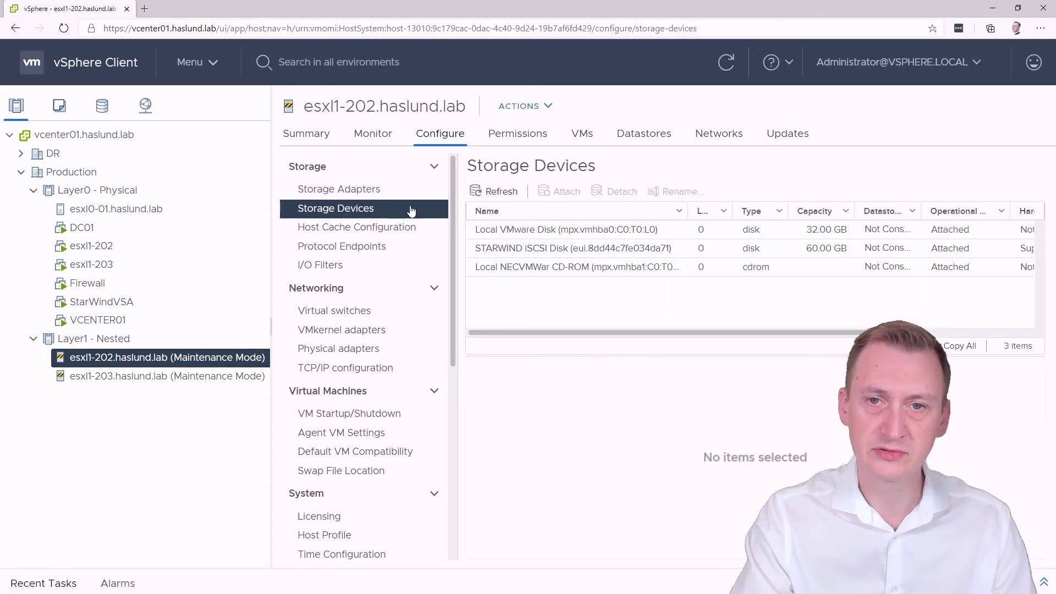
pyautogui.click(532, 253)
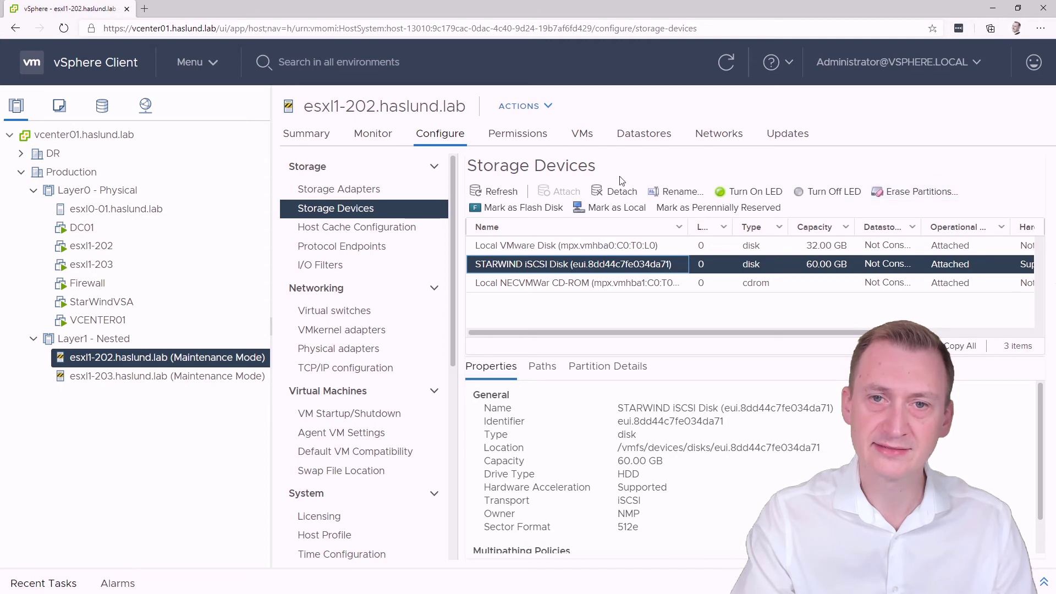
# Refresh esxl1-202's Datastores list, which still shows no datastores
pyautogui.click(644, 133)
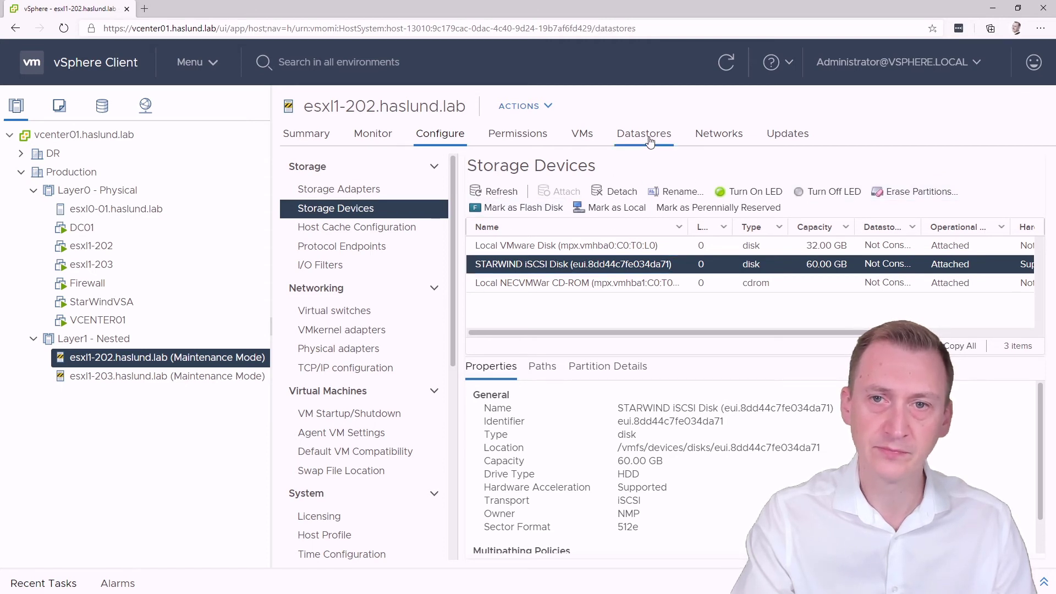
pyautogui.click(751, 66)
pyautogui.click(727, 63)
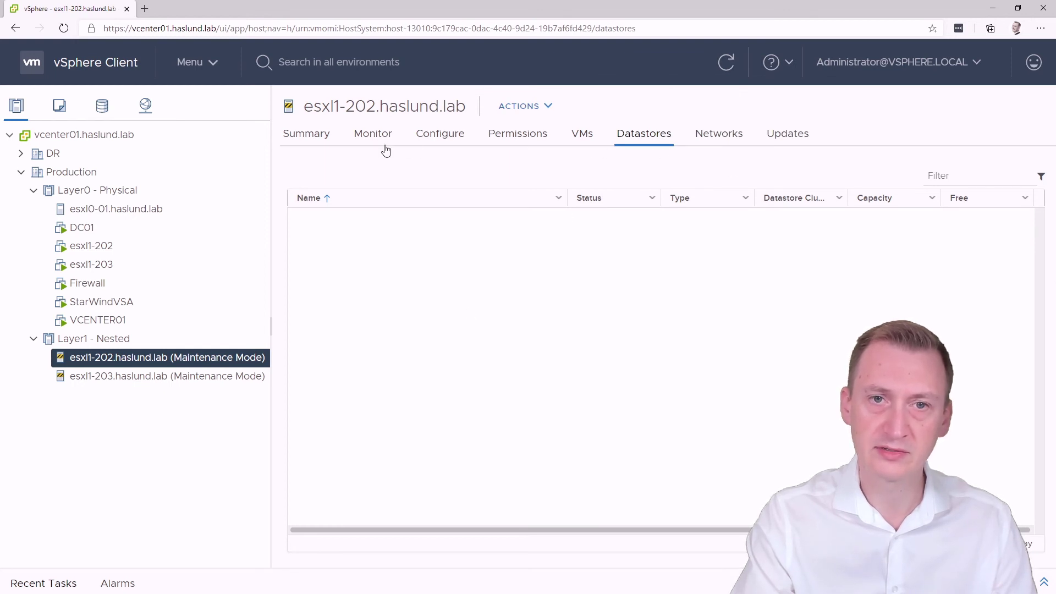
# Take esxl1-202 out of maintenance mode and confirm on its Summary that it is Connected
pyautogui.rightClick(146, 357)
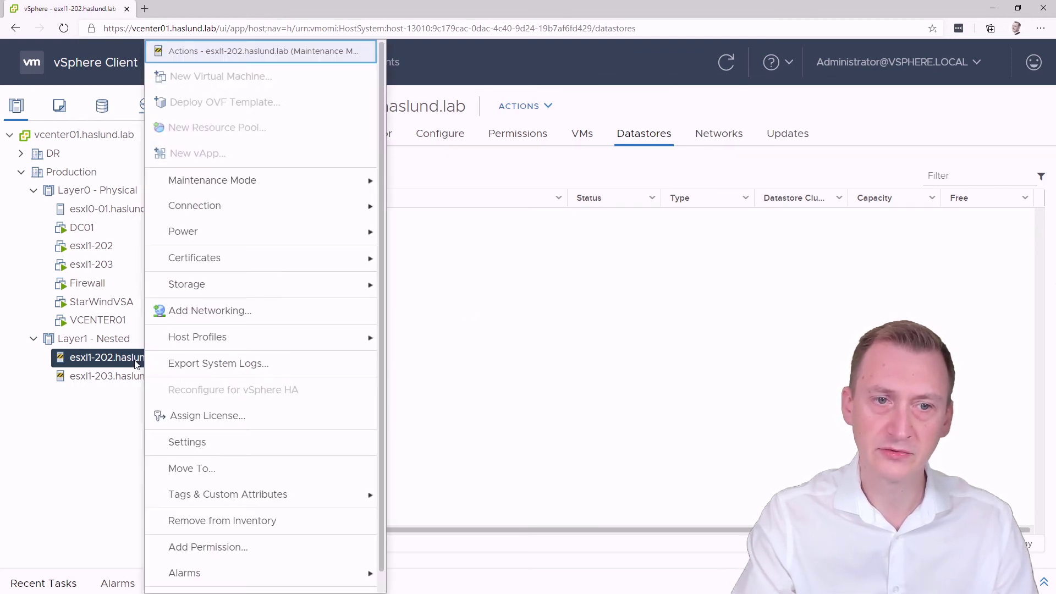
pyautogui.moveTo(245, 186)
pyautogui.click(434, 208)
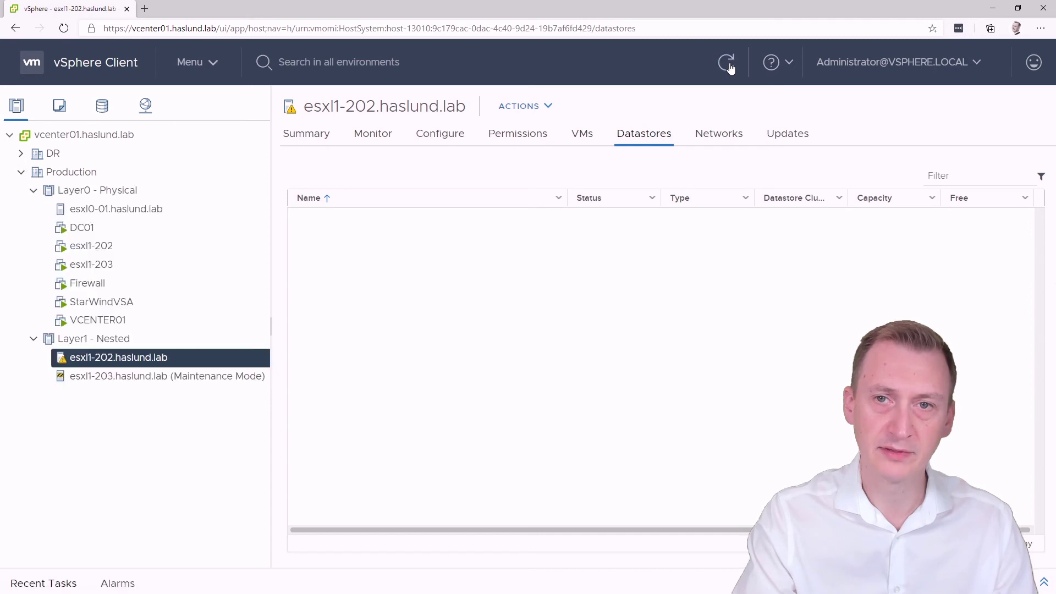
pyautogui.click(320, 136)
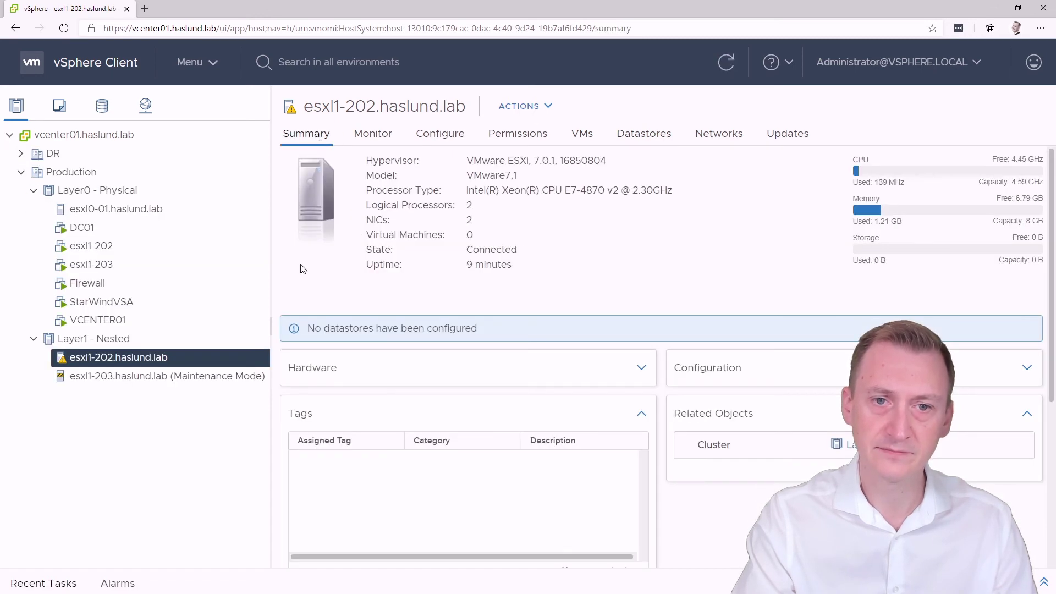
pyautogui.rightClick(190, 368)
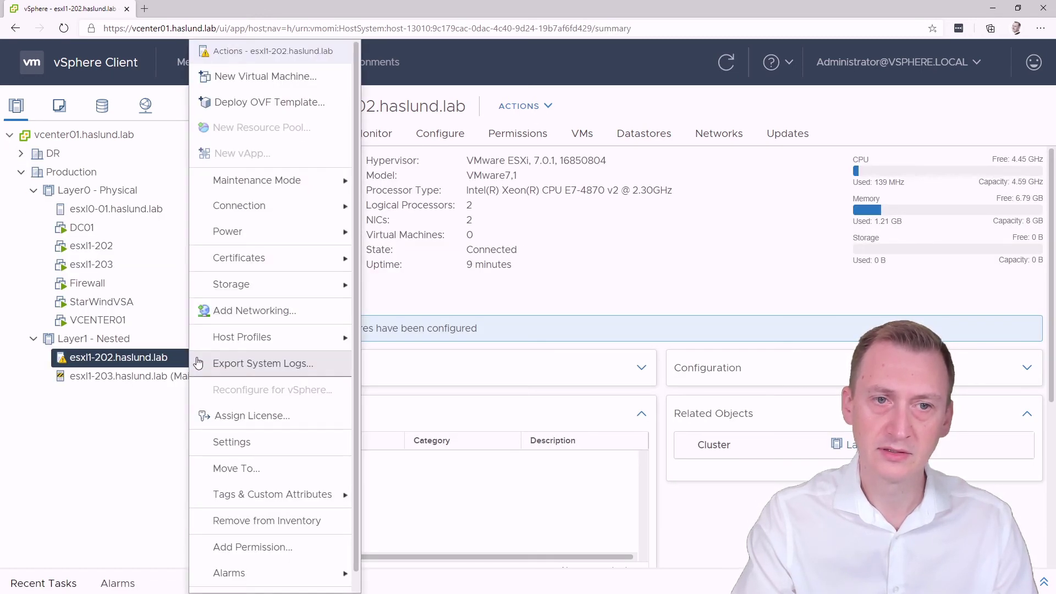
# Start a new VMFS-type datastore on host esxl1-202
pyautogui.moveTo(274, 284)
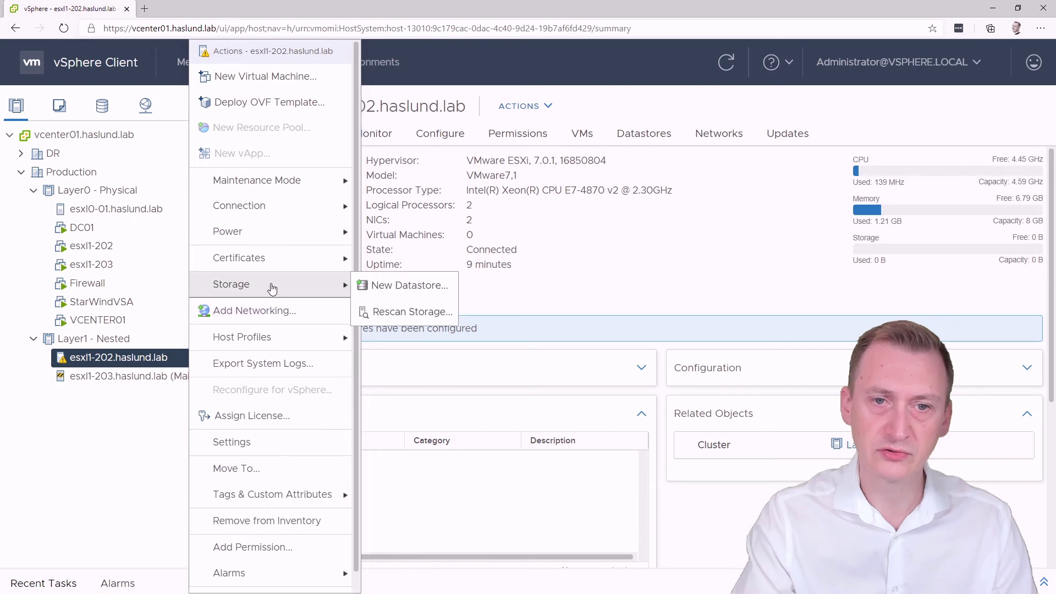
pyautogui.click(420, 288)
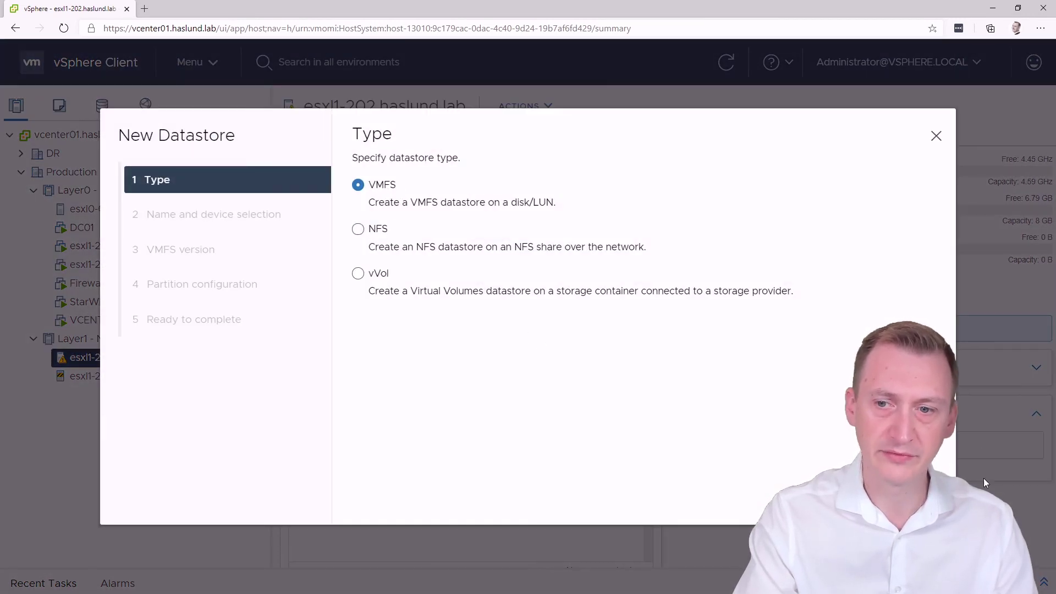
pyautogui.click(917, 493)
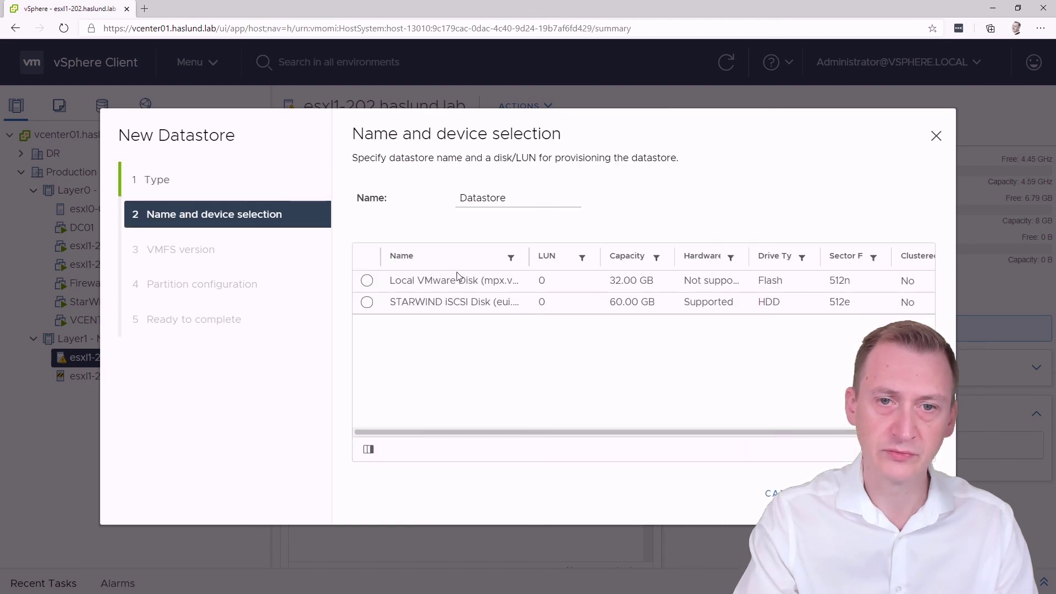
# Select the 60 GB STARWIND iSCSI disk and name the datastore SW-Storage0
pyautogui.click(366, 302)
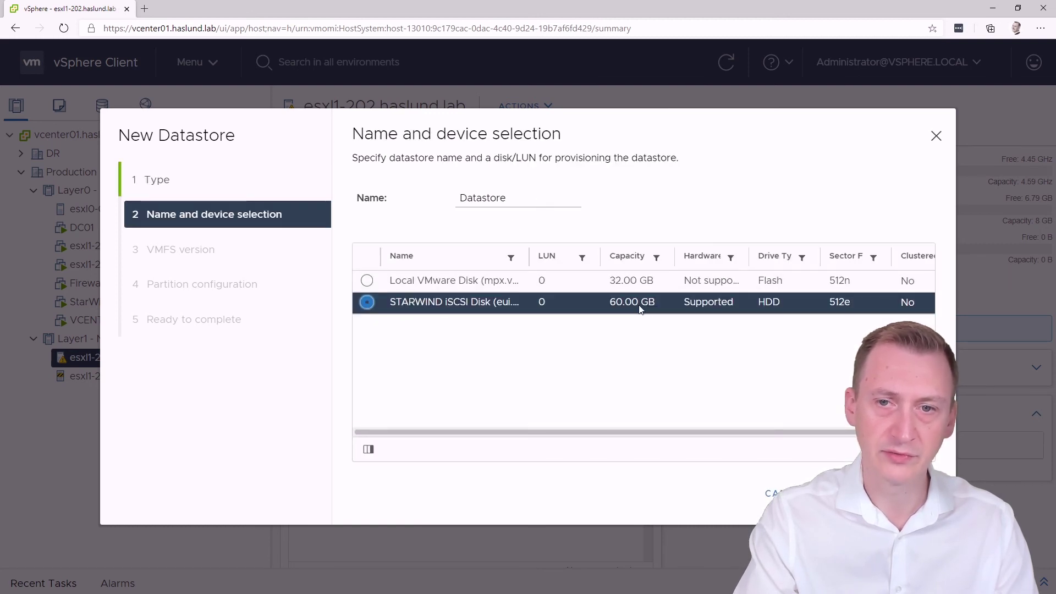
pyautogui.doubleClick(457, 198)
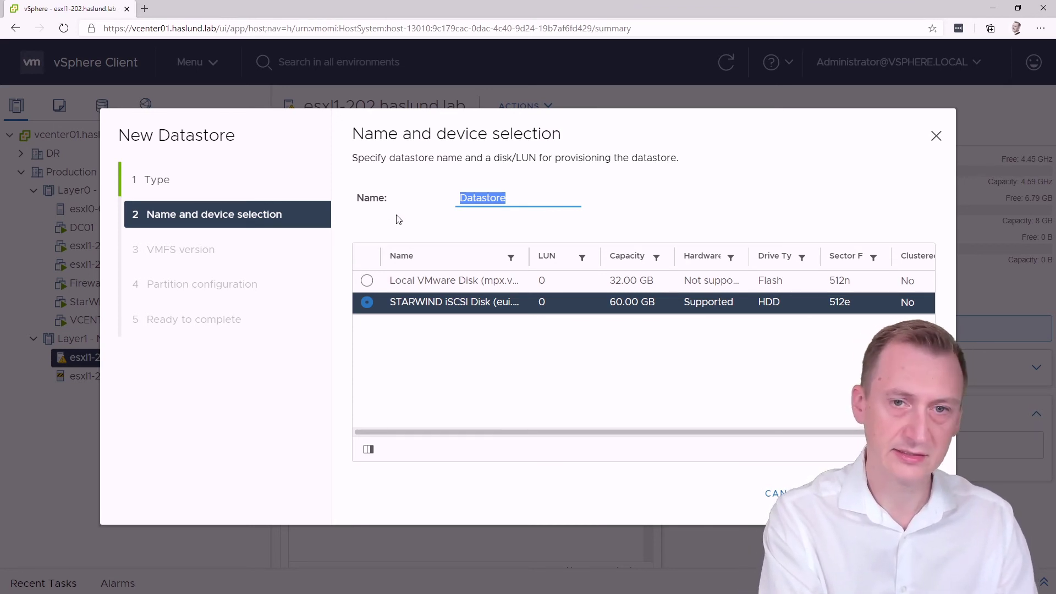
pyautogui.write('SW')
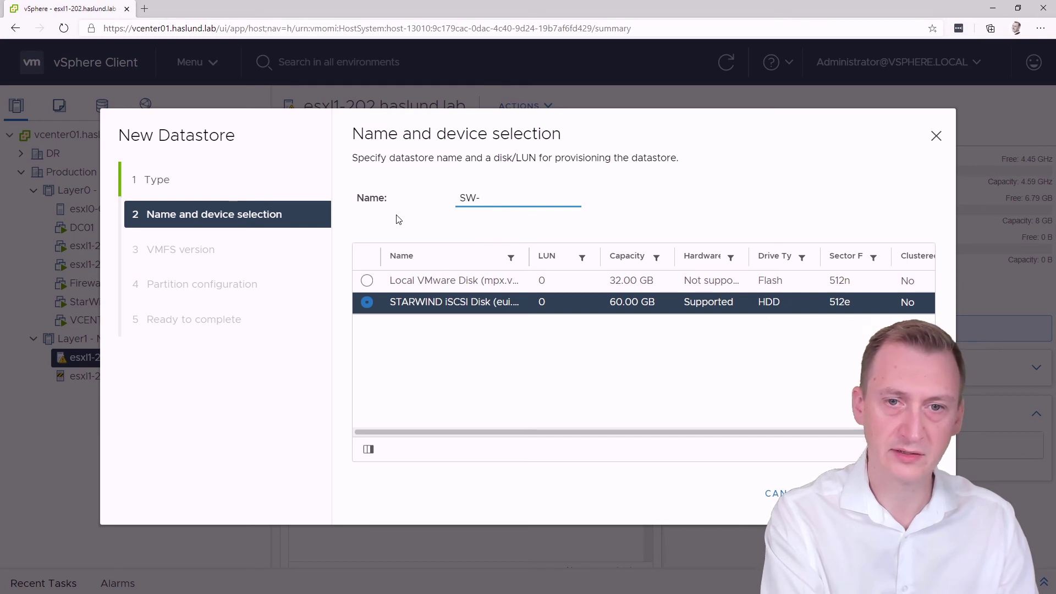
pyautogui.write('-Storage0')
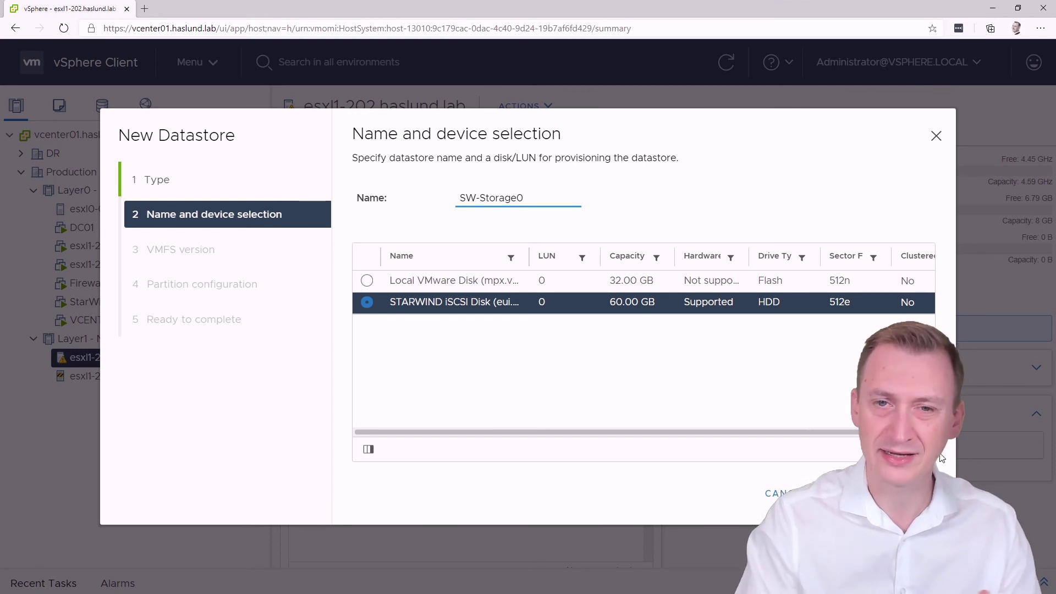
pyautogui.click(909, 493)
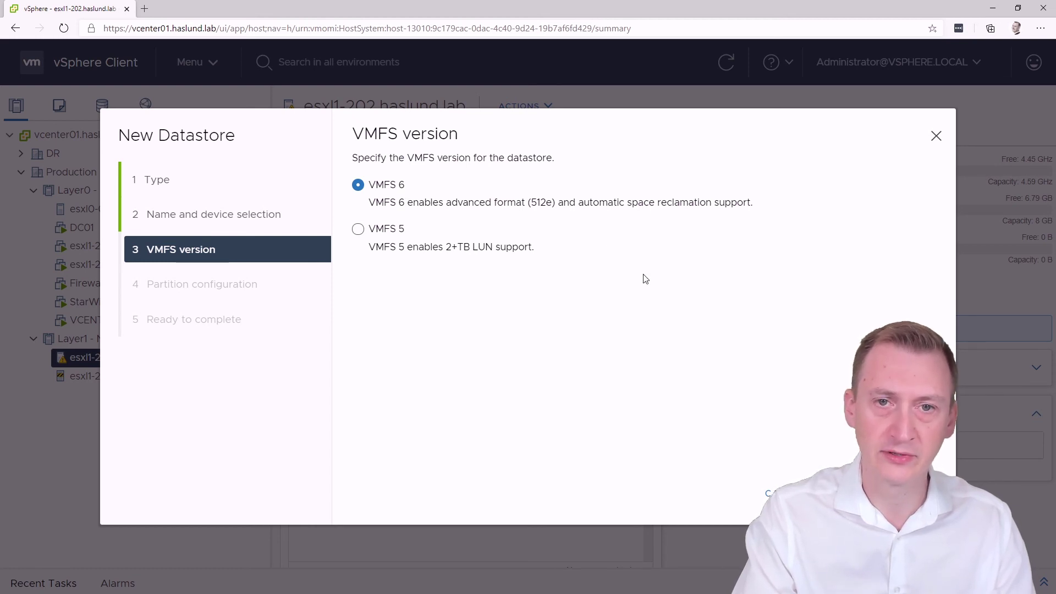
# Keep VMFS 6 as the datastore version
pyautogui.moveTo(590, 203); pyautogui.dragTo(749, 202)
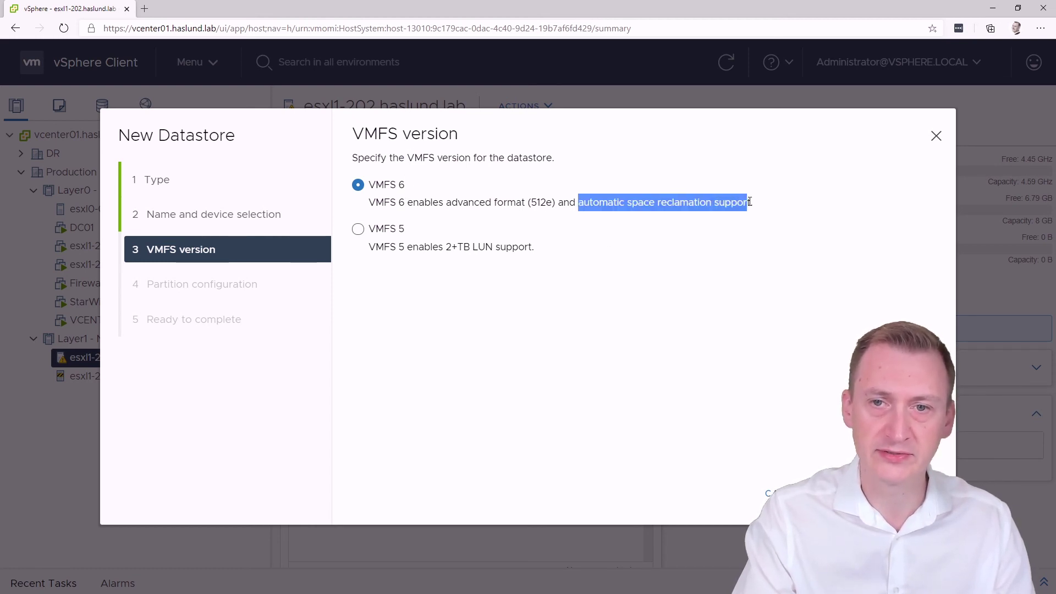
pyautogui.click(765, 207)
pyautogui.click(914, 493)
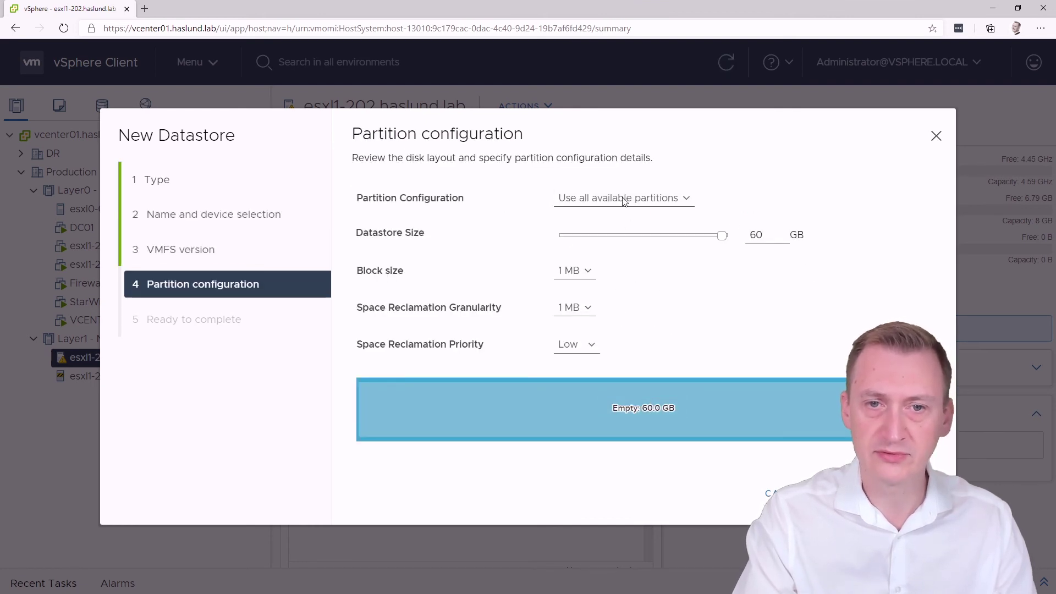
# Use all 60 GB with 1 MB block size and Low reclamation priority, then finish the datastore
pyautogui.click(587, 272)
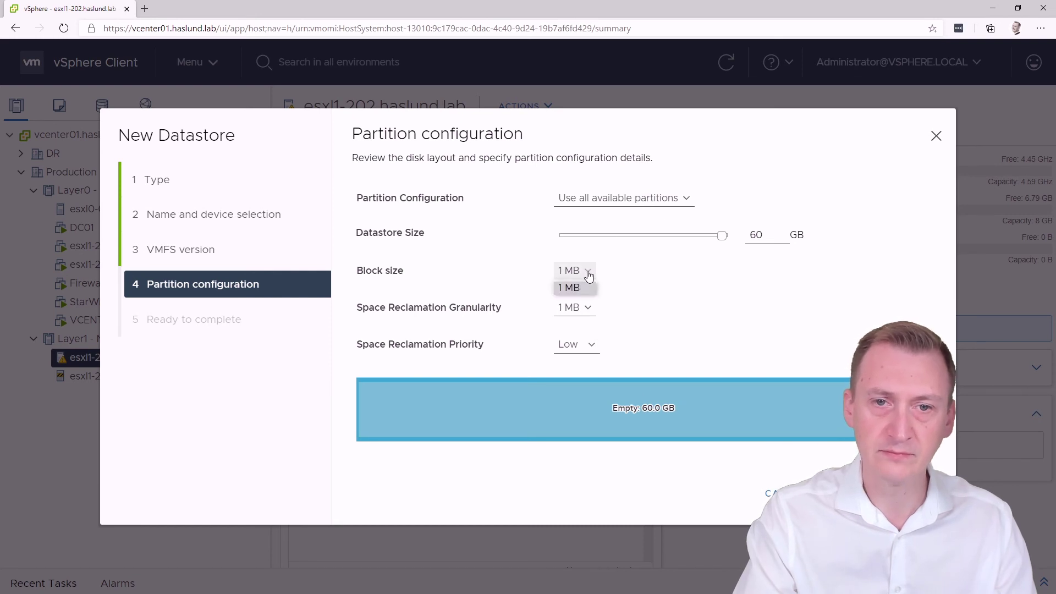
pyautogui.click(588, 273)
pyautogui.click(587, 307)
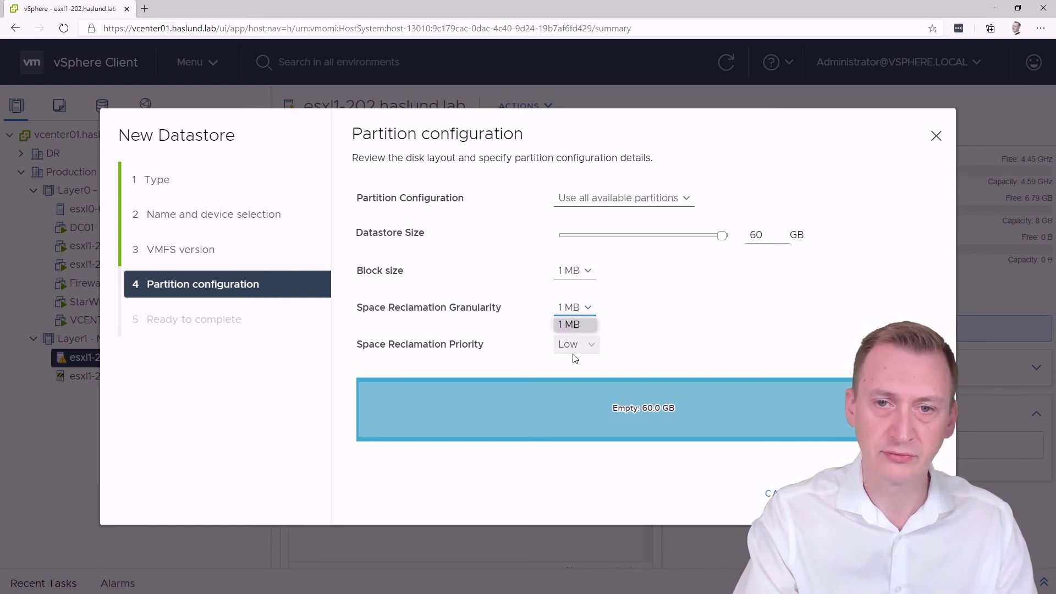
pyautogui.click(589, 323)
pyautogui.click(589, 344)
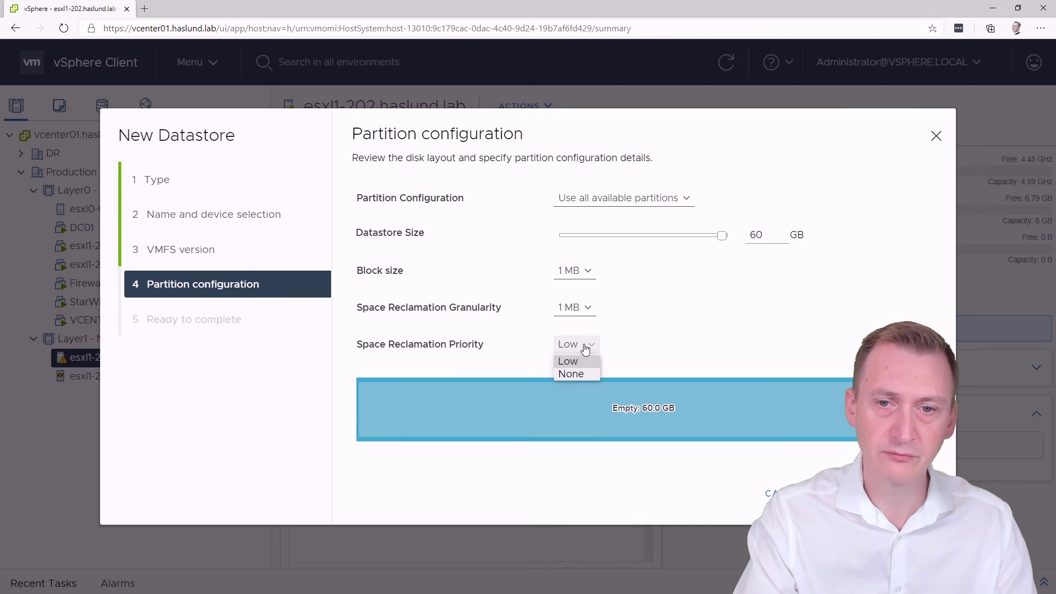
pyautogui.click(578, 362)
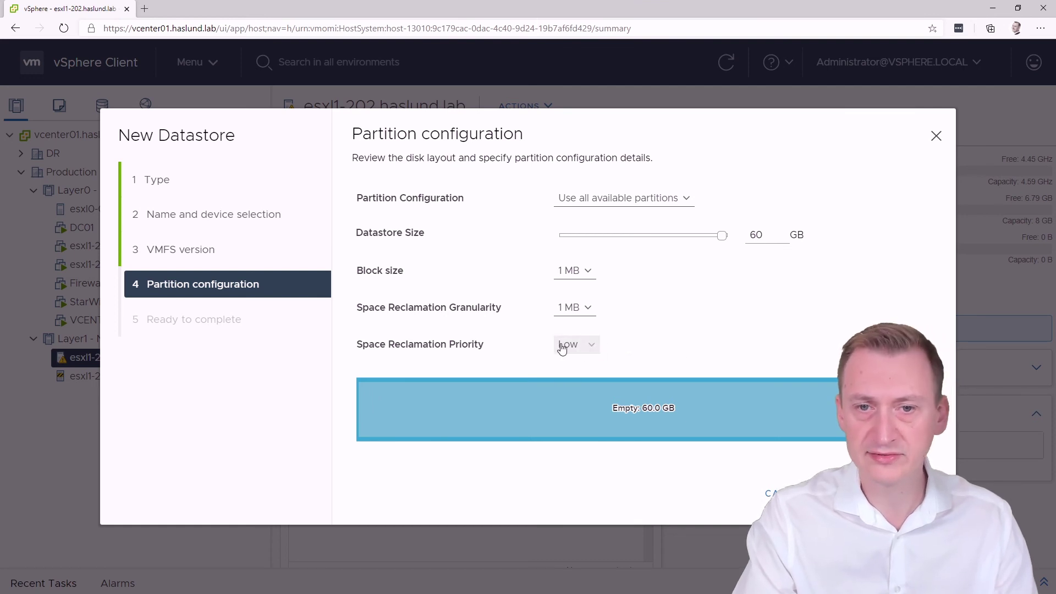
pyautogui.click(915, 493)
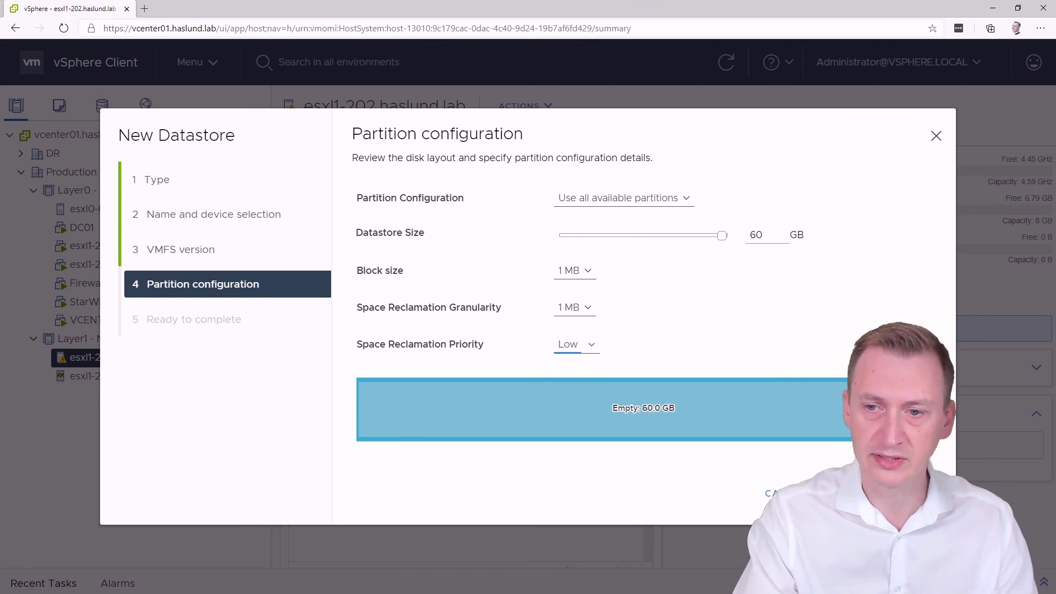
pyautogui.click(914, 493)
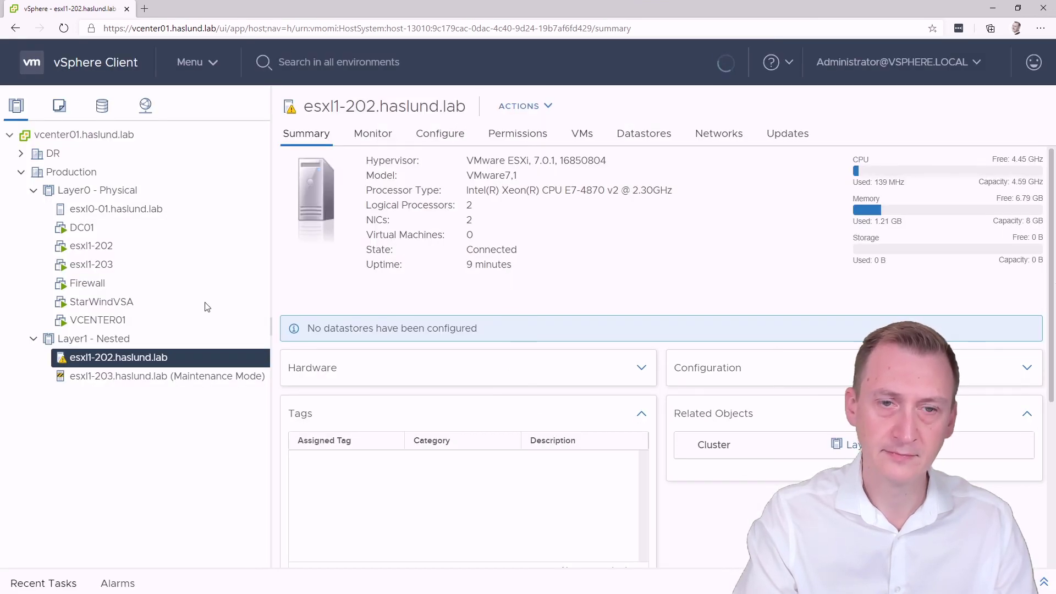
# Add a software iSCSI adapter to esxl1-203 and view its virtual switches
pyautogui.click(147, 378)
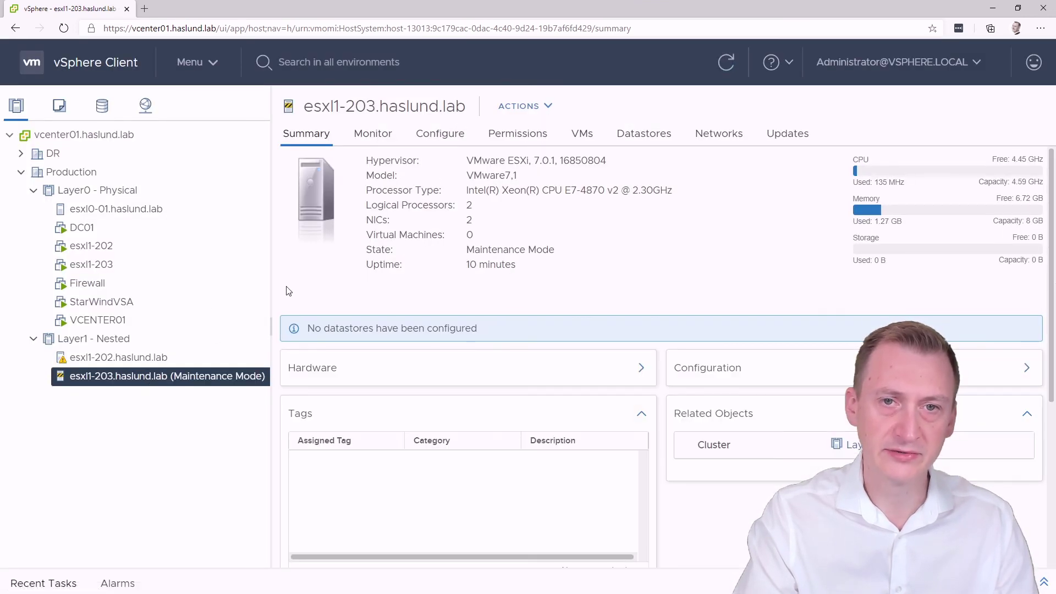
pyautogui.click(446, 138)
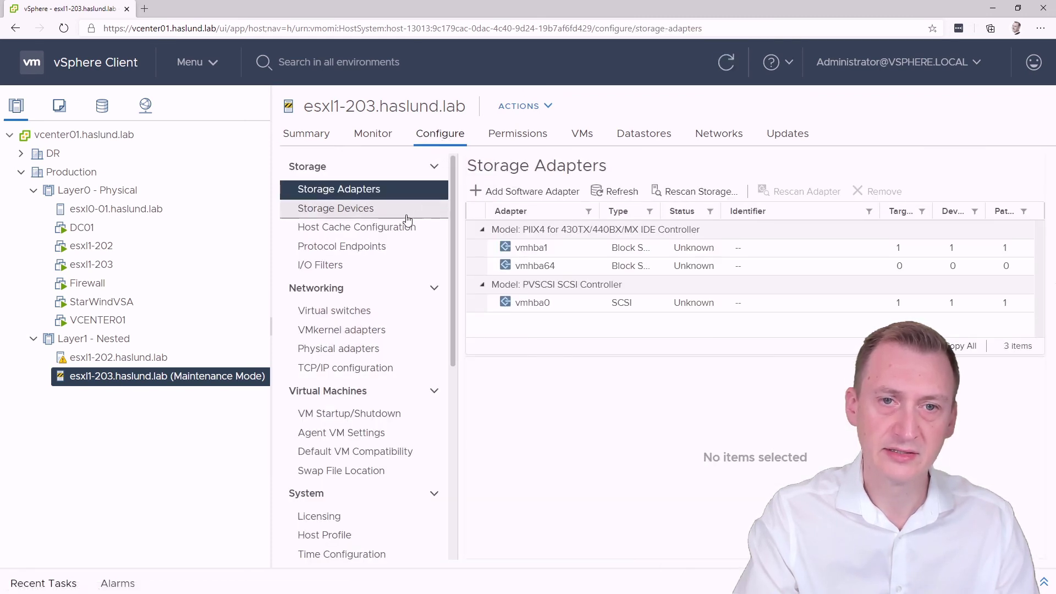
pyautogui.click(505, 194)
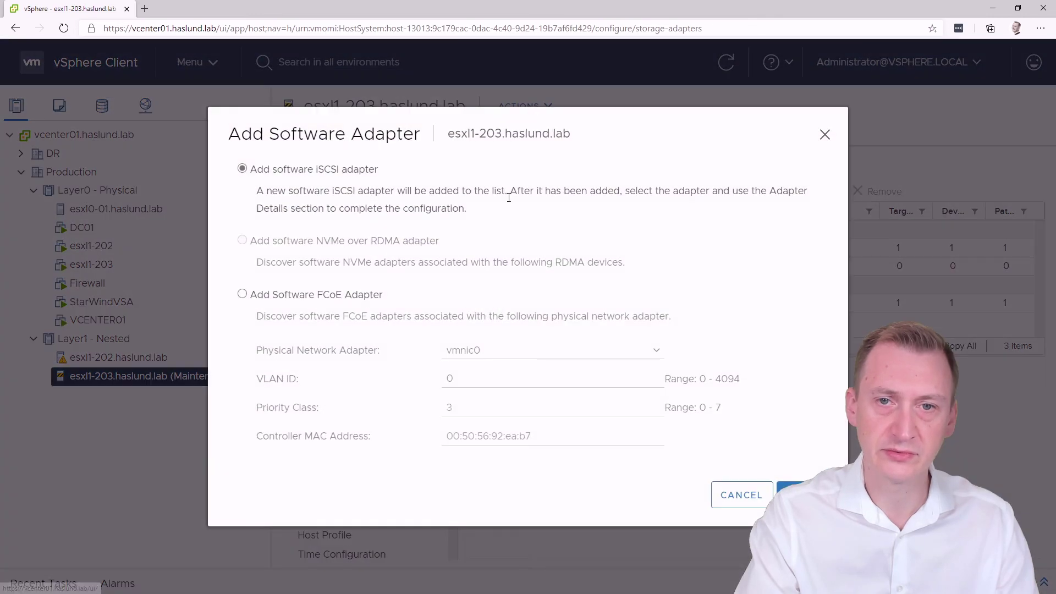
pyautogui.click(797, 484)
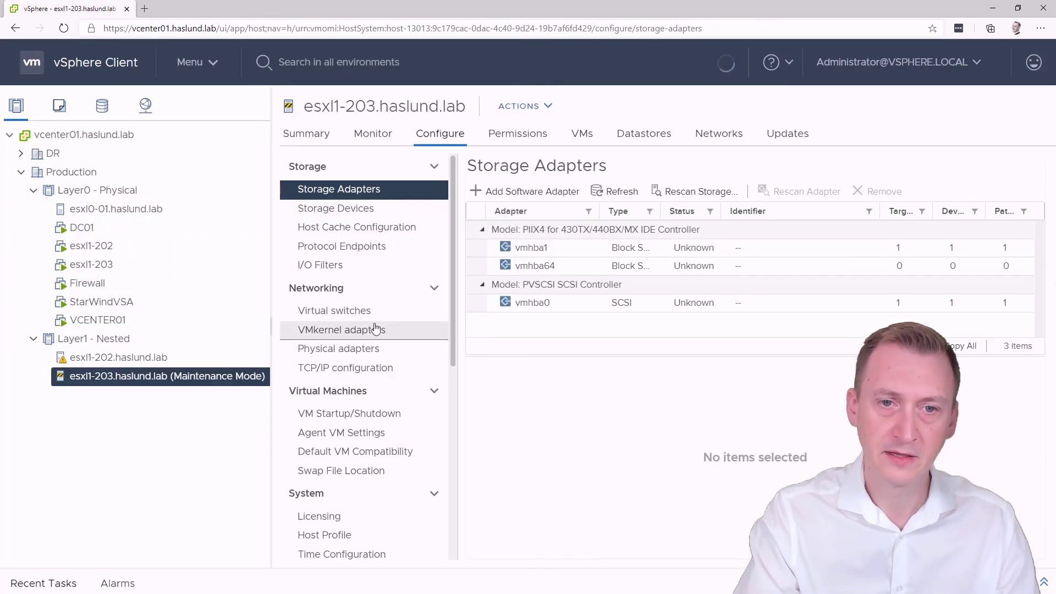
pyautogui.click(353, 311)
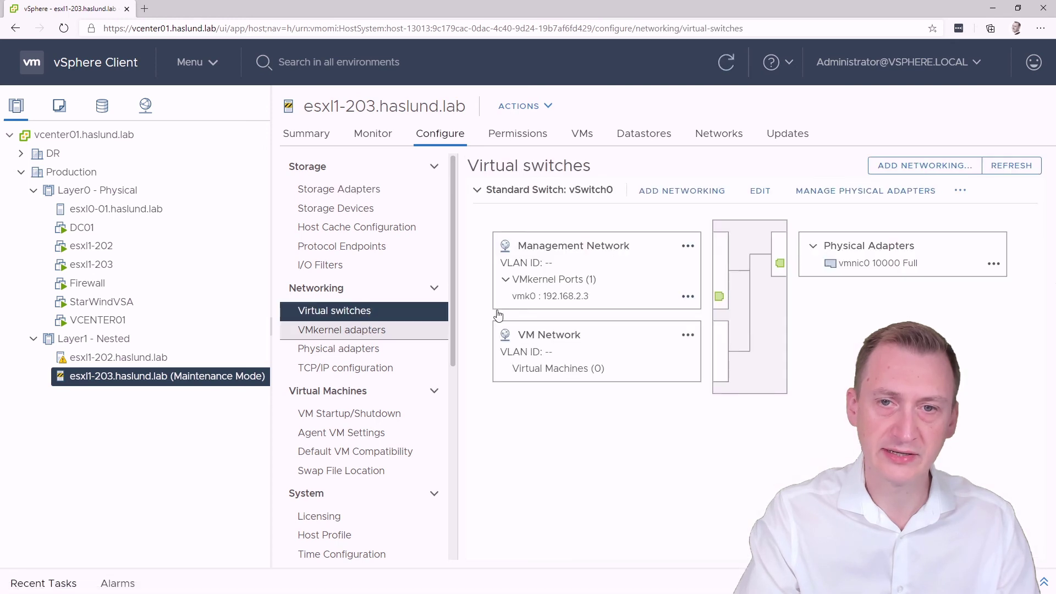
# Add a VMkernel adapter on a new standard switch with MTU 9000, using vmnic1
pyautogui.click(883, 165)
pyautogui.click(805, 509)
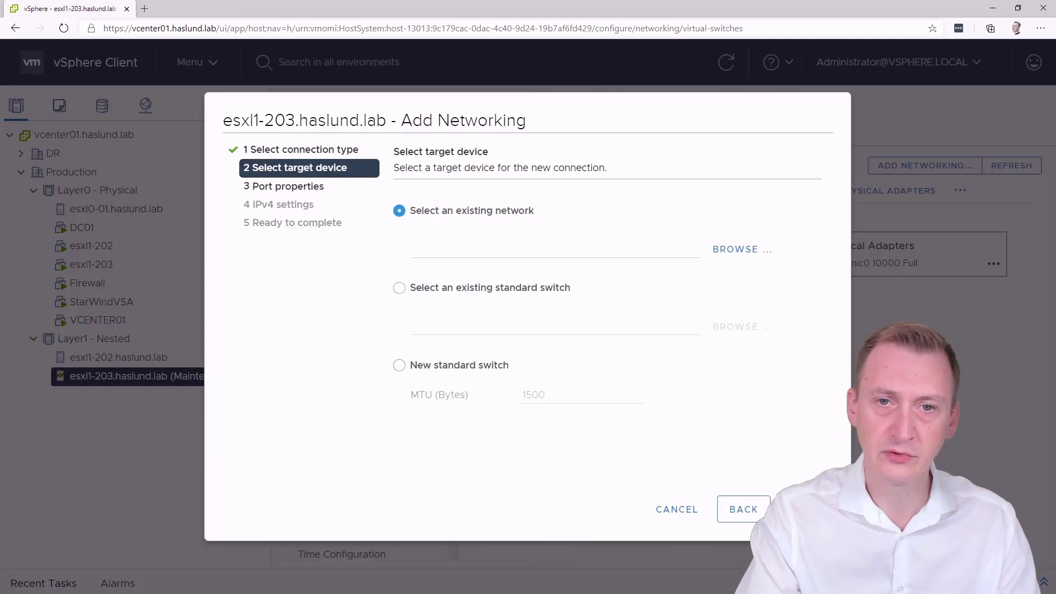
pyautogui.click(480, 370)
pyautogui.doubleClick(603, 400)
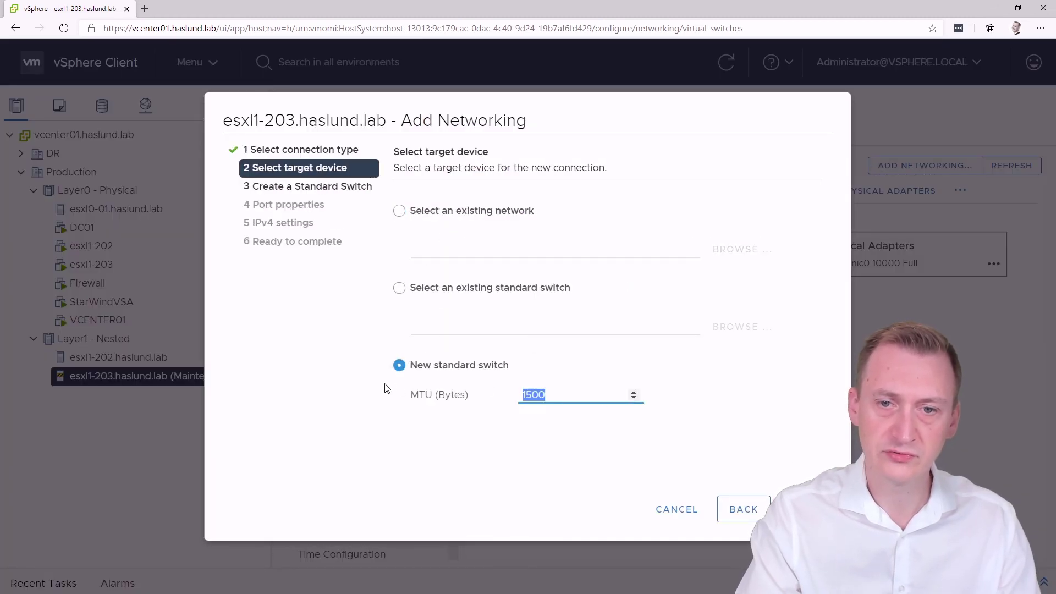
pyautogui.write('9000')
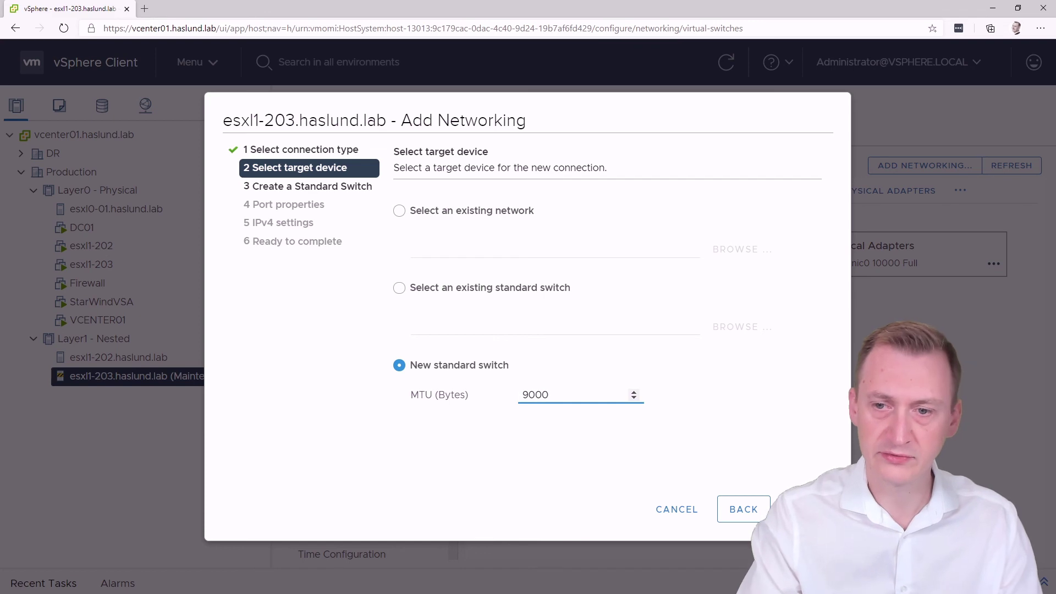
pyautogui.click(805, 509)
pyautogui.click(403, 221)
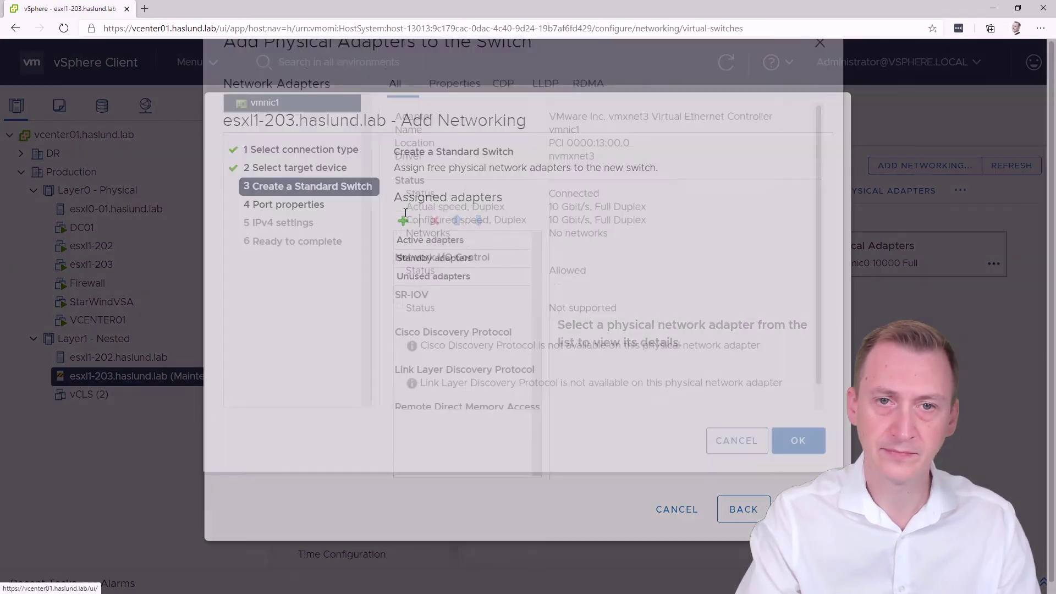
pyautogui.click(798, 513)
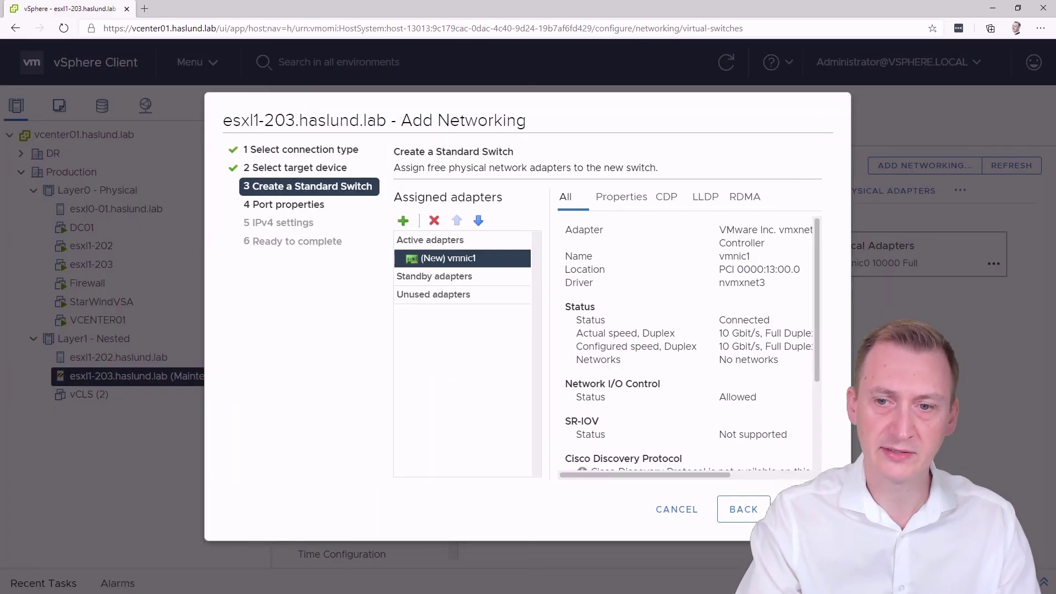
pyautogui.click(797, 509)
# Label the port VMK-iSCSI1 with static IPv4 172.16.2.31 / 255.255.255.0 and finish
pyautogui.write('V')
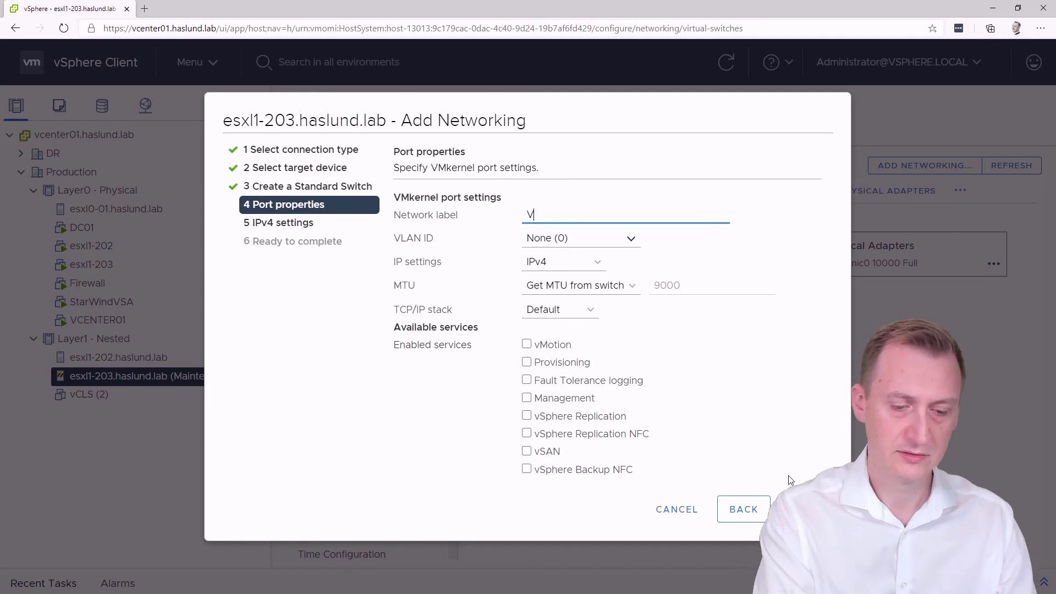
pyautogui.write('MK-iSCSI1')
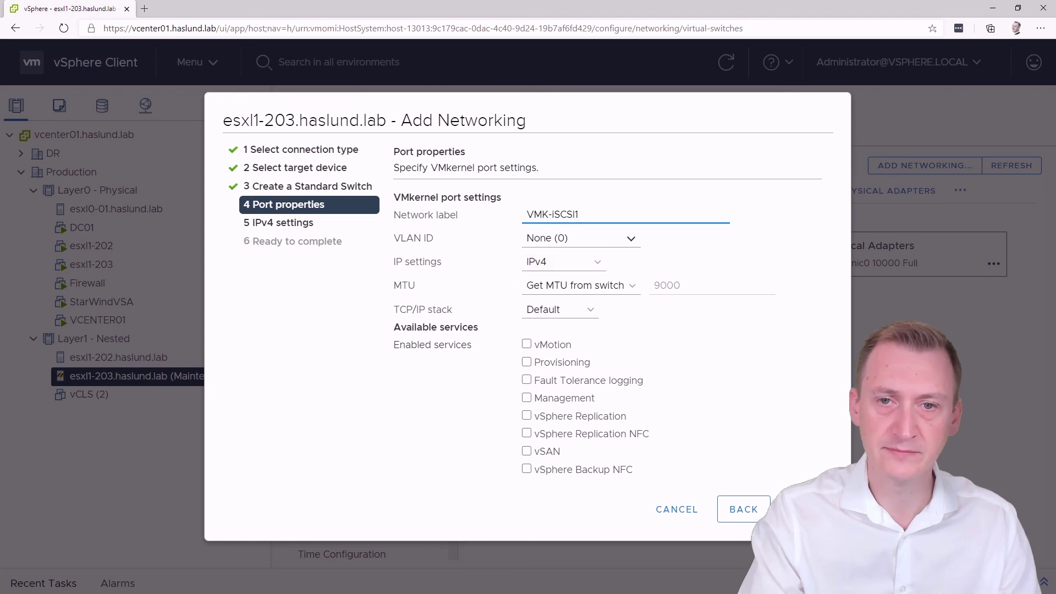
pyautogui.click(798, 510)
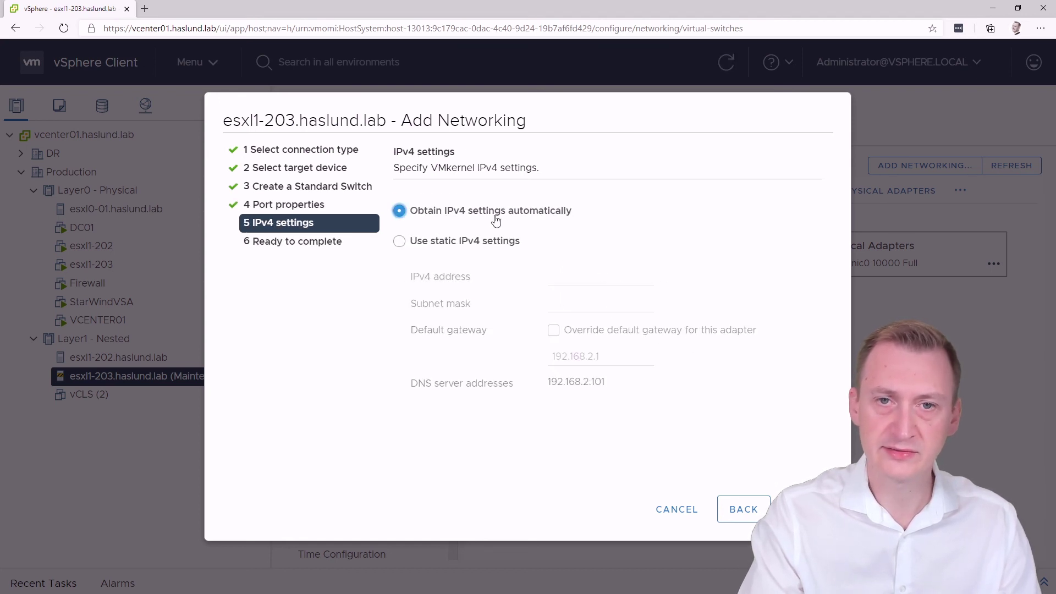
pyautogui.click(477, 241)
pyautogui.click(573, 282)
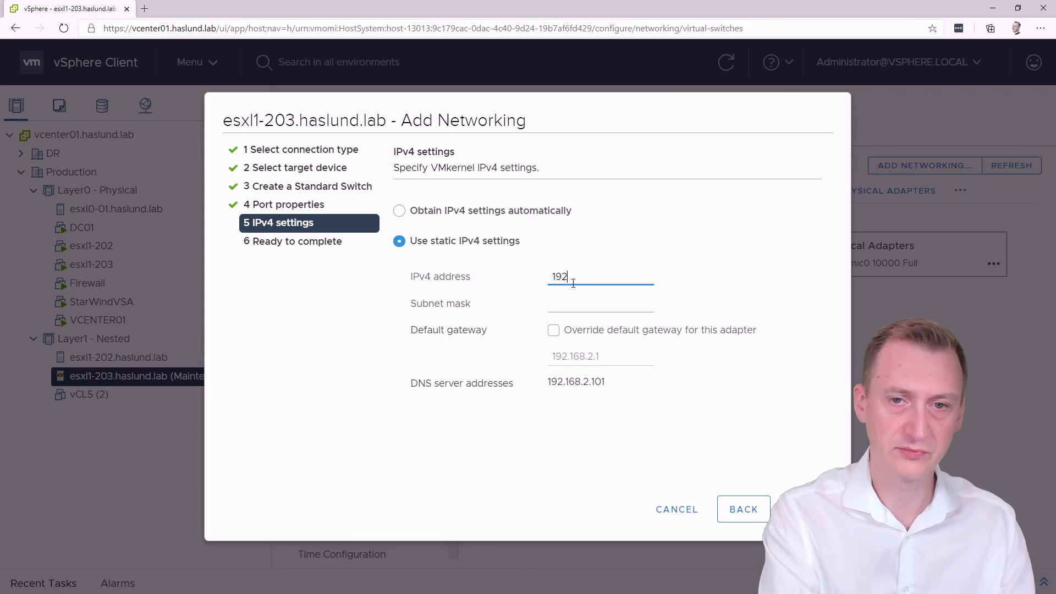
pyautogui.write('172.16.2.31')
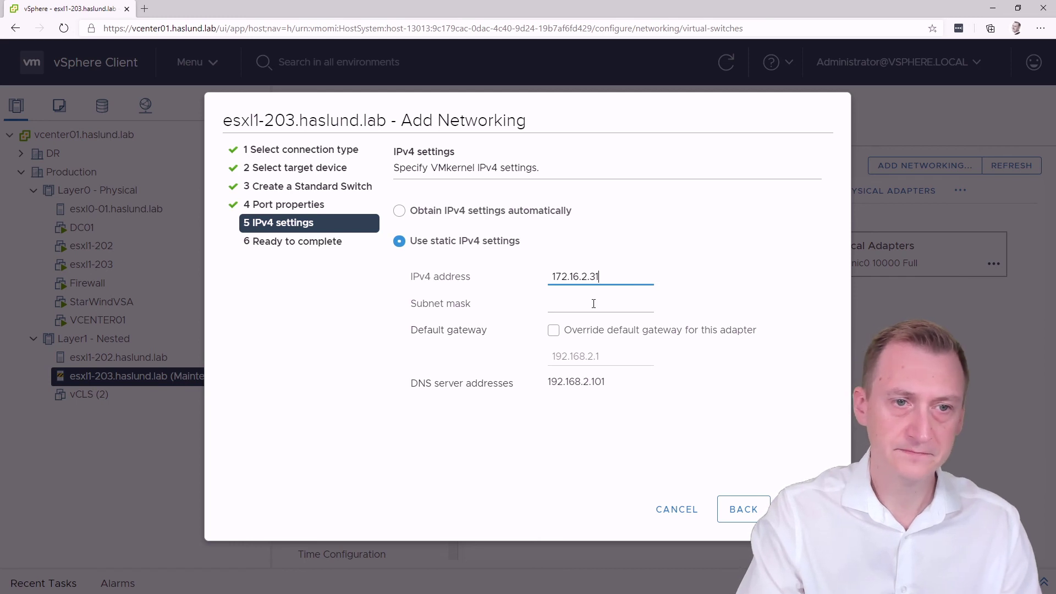
pyautogui.click(593, 304)
pyautogui.write('25')
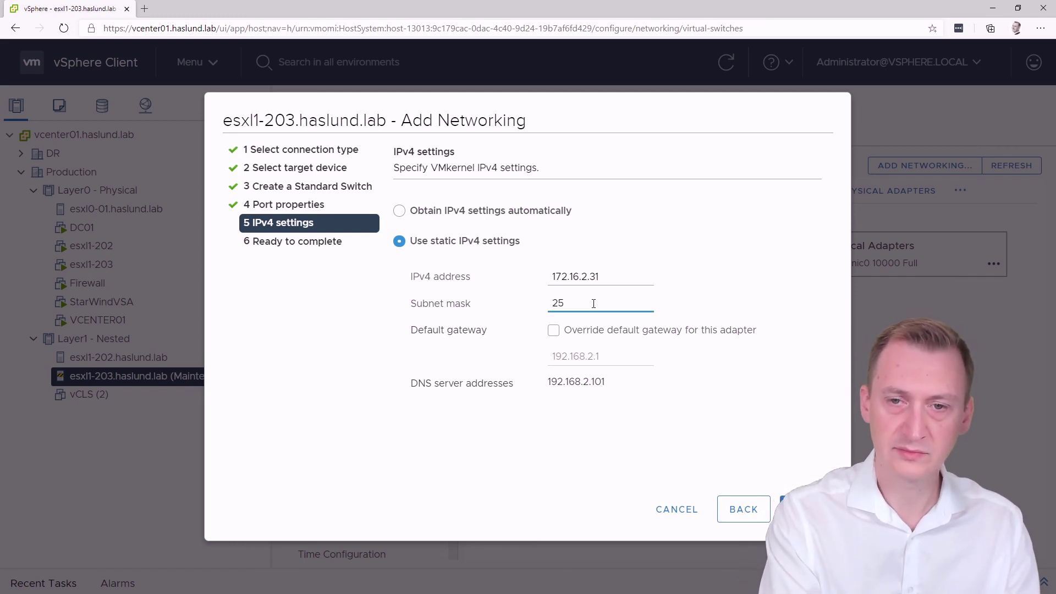
pyautogui.write('5.255.255.0')
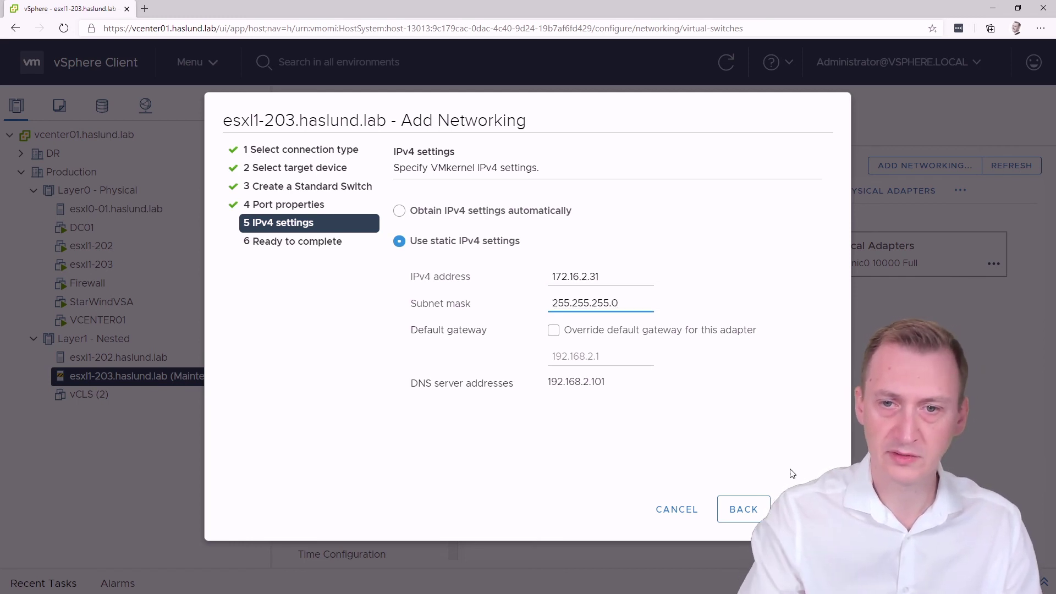
pyautogui.click(802, 509)
pyautogui.click(802, 509)
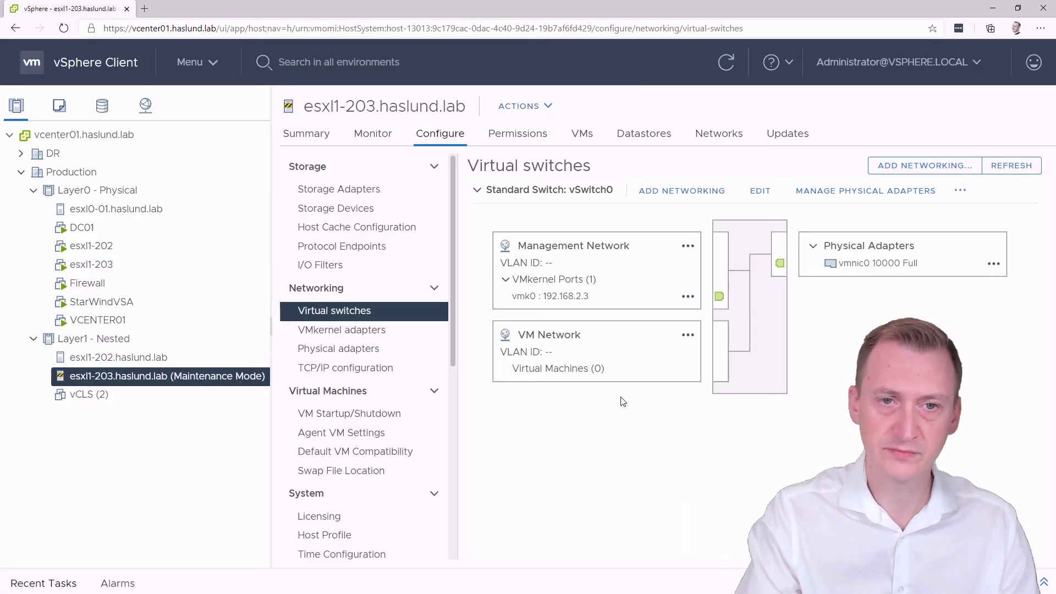
# Bind VMkernel adapter VMK-iSCSI1 to iSCSI adapter vmhba65
pyautogui.click(360, 190)
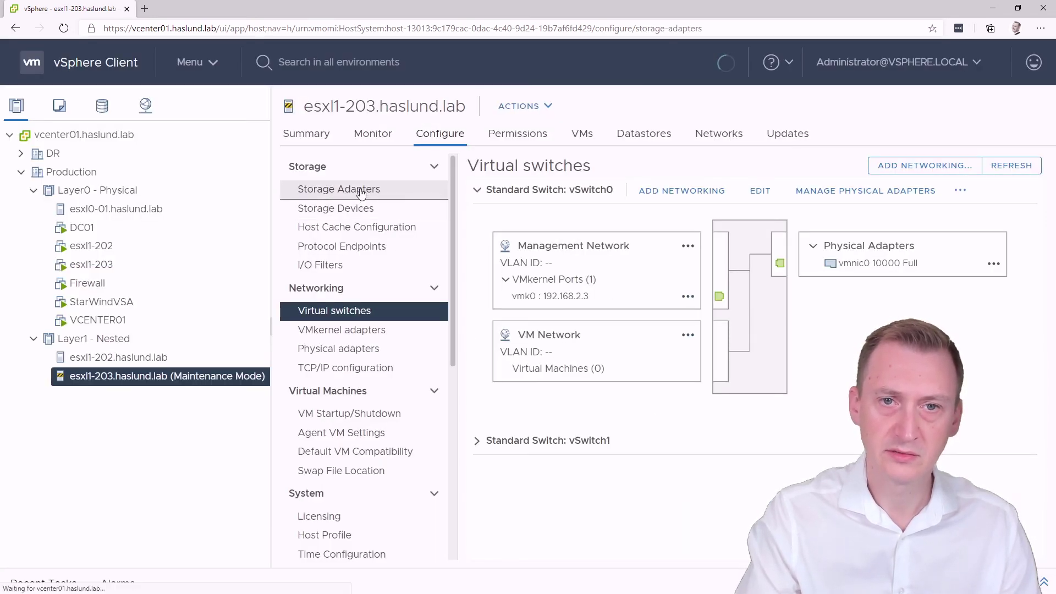
pyautogui.click(578, 251)
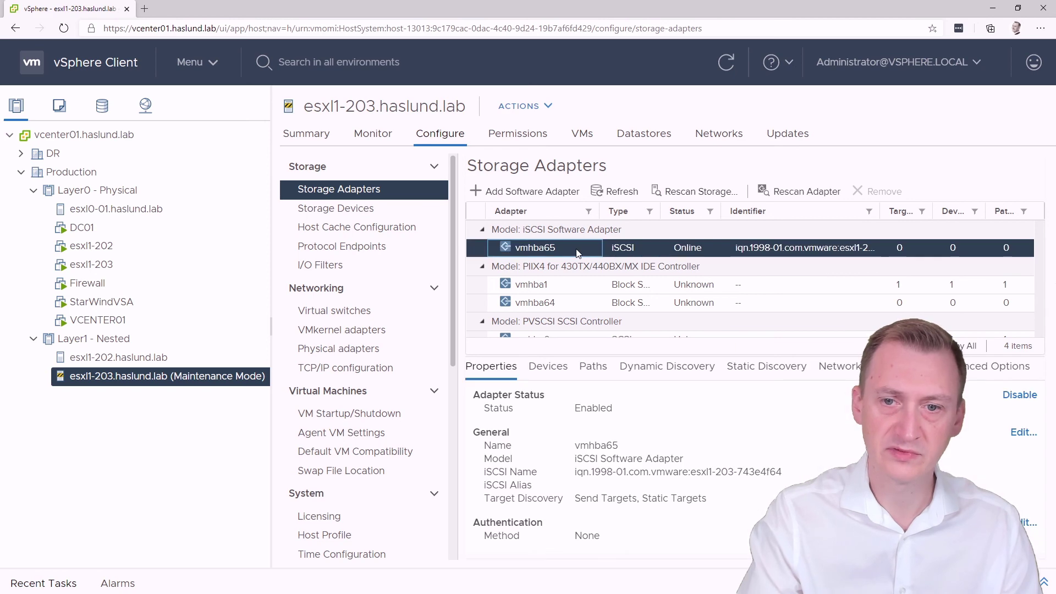
pyautogui.click(840, 366)
pyautogui.click(487, 394)
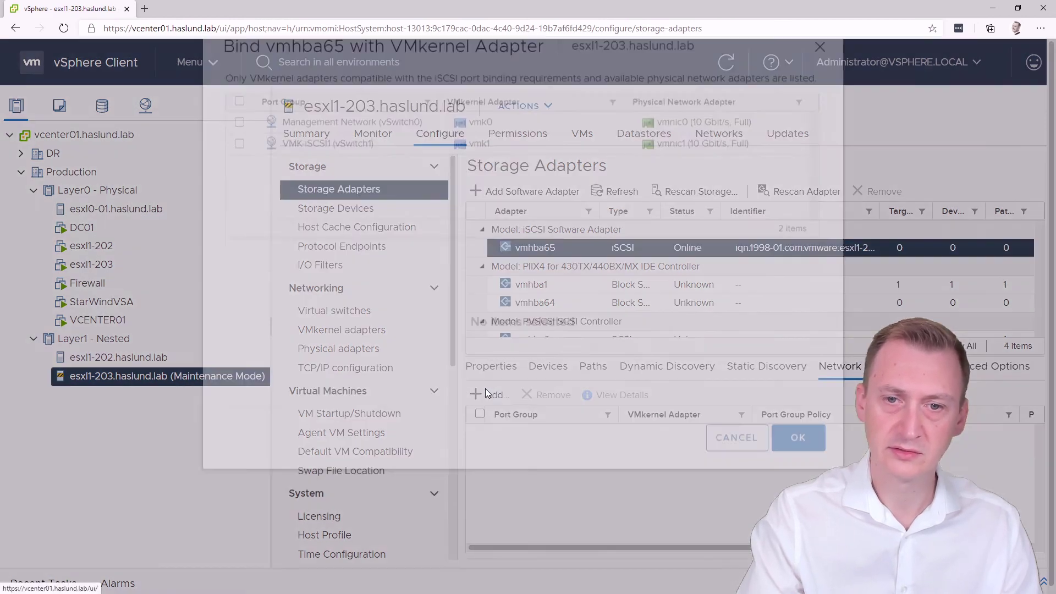
pyautogui.click(339, 214)
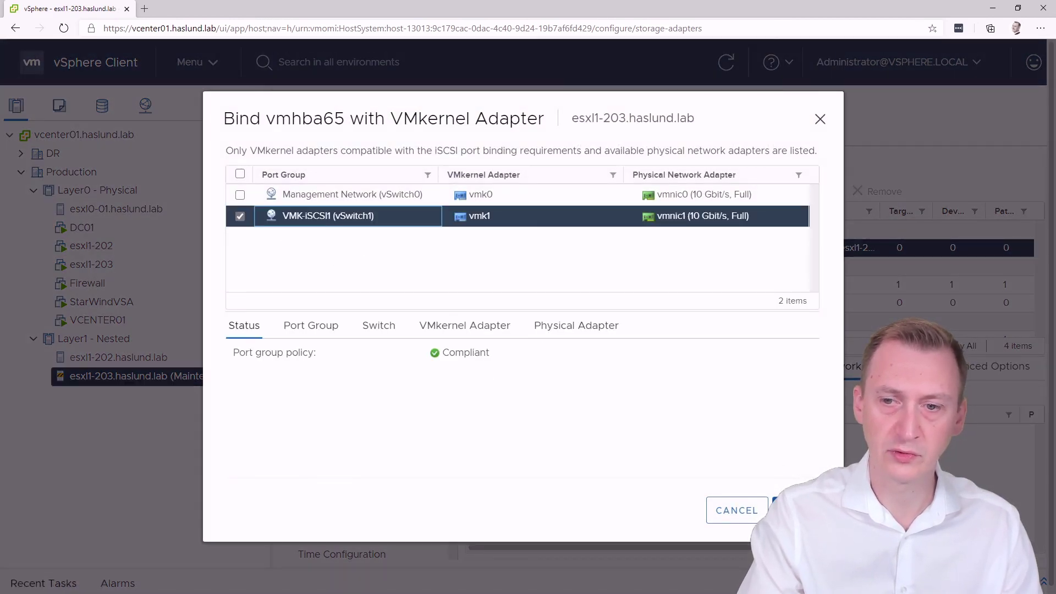
pyautogui.click(797, 510)
# Add 172.16.2.1 as a dynamic discovery send target for vmhba65
pyautogui.click(668, 367)
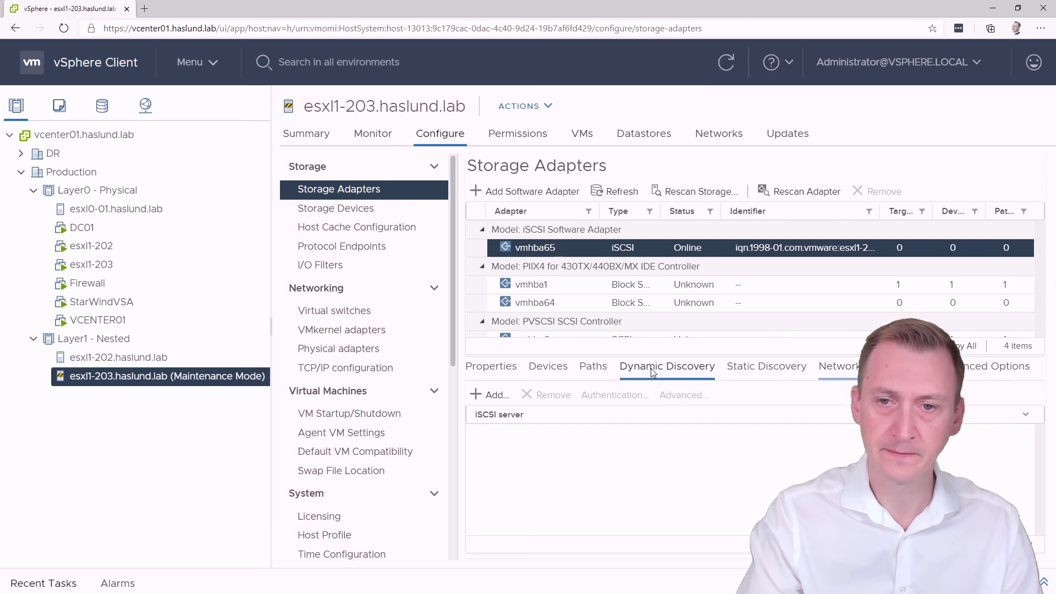
pyautogui.click(488, 395)
pyautogui.write('172.16.2.1')
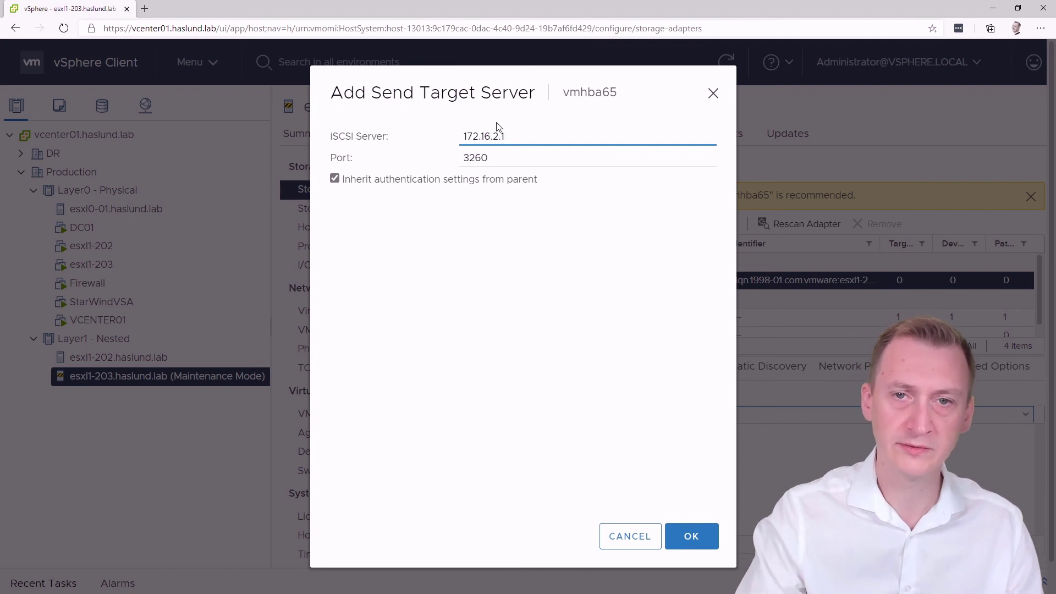
pyautogui.click(691, 536)
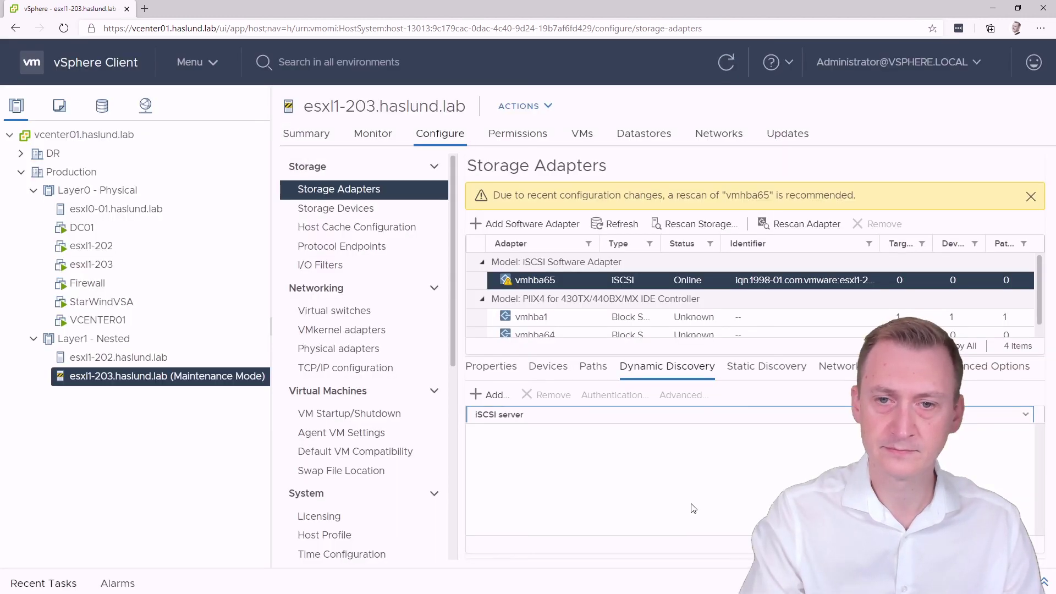
# Rescan vmhba65 and list its devices to find the 60 GB StarWind disk
pyautogui.click(527, 281)
pyautogui.click(788, 225)
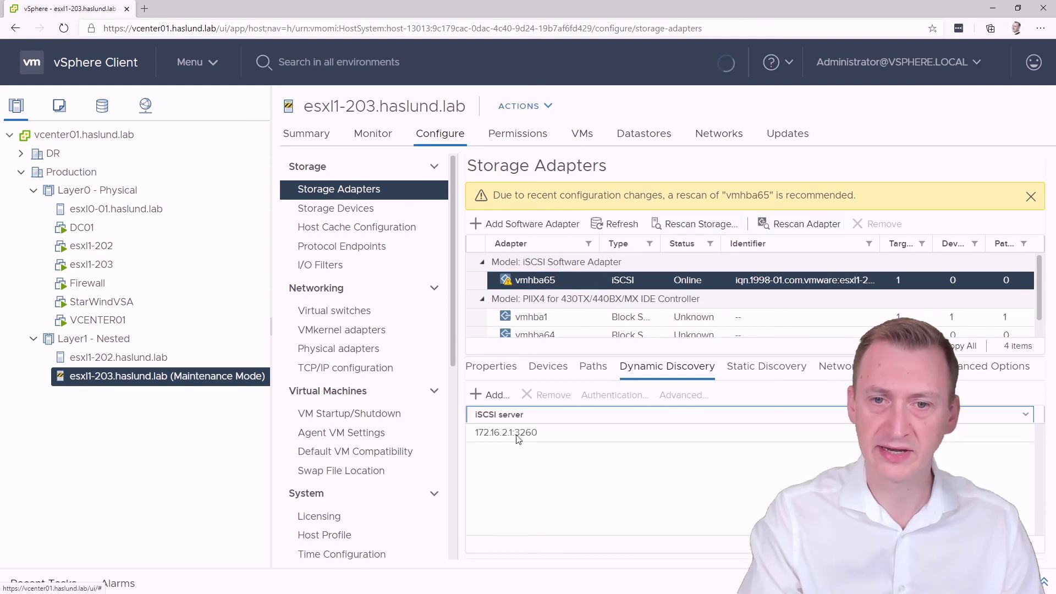
pyautogui.click(546, 367)
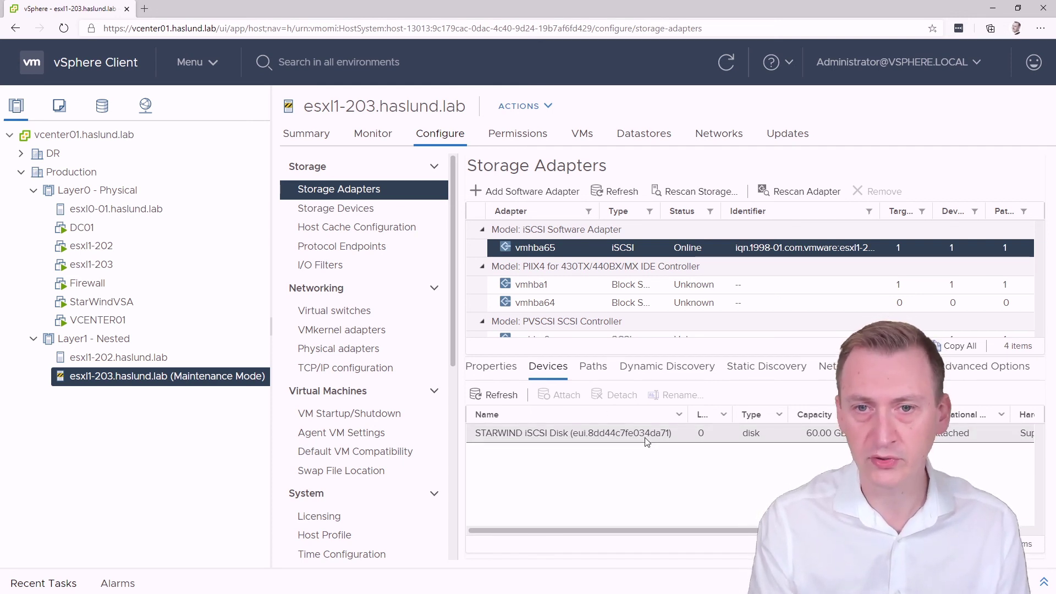
# Check vSwitch3 on esxl0-01 for MTU 9000 and Accept on all three security policies
pyautogui.click(115, 216)
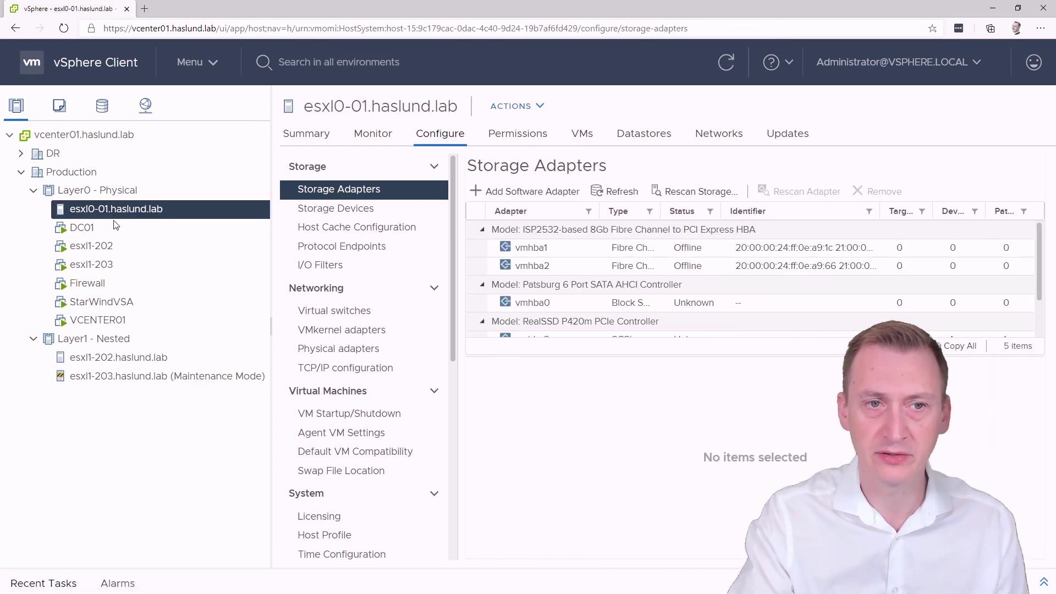
pyautogui.click(358, 311)
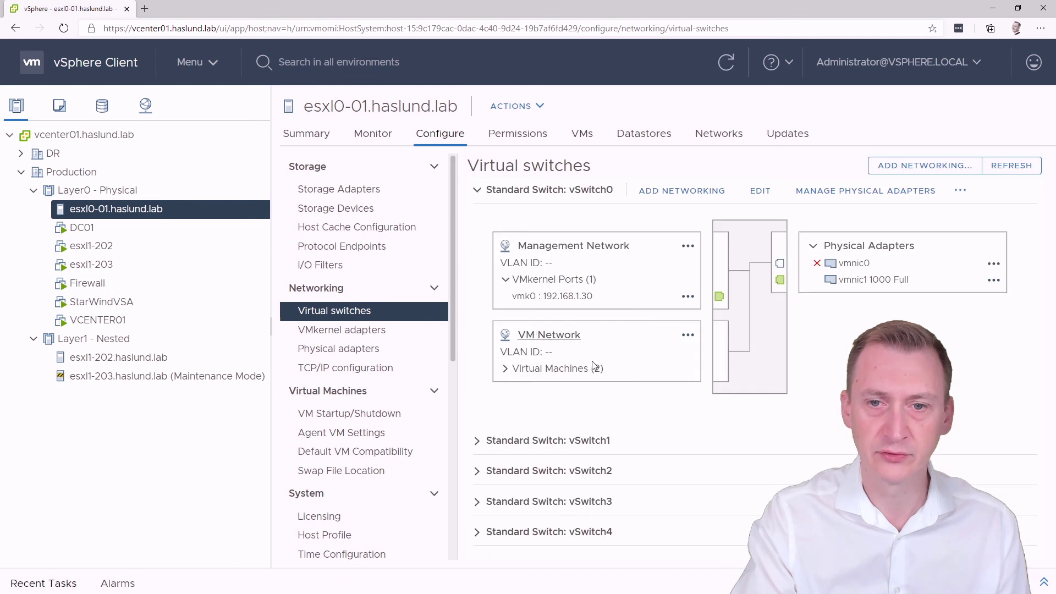
pyautogui.click(478, 501)
pyautogui.scroll(-3, 533, 480)
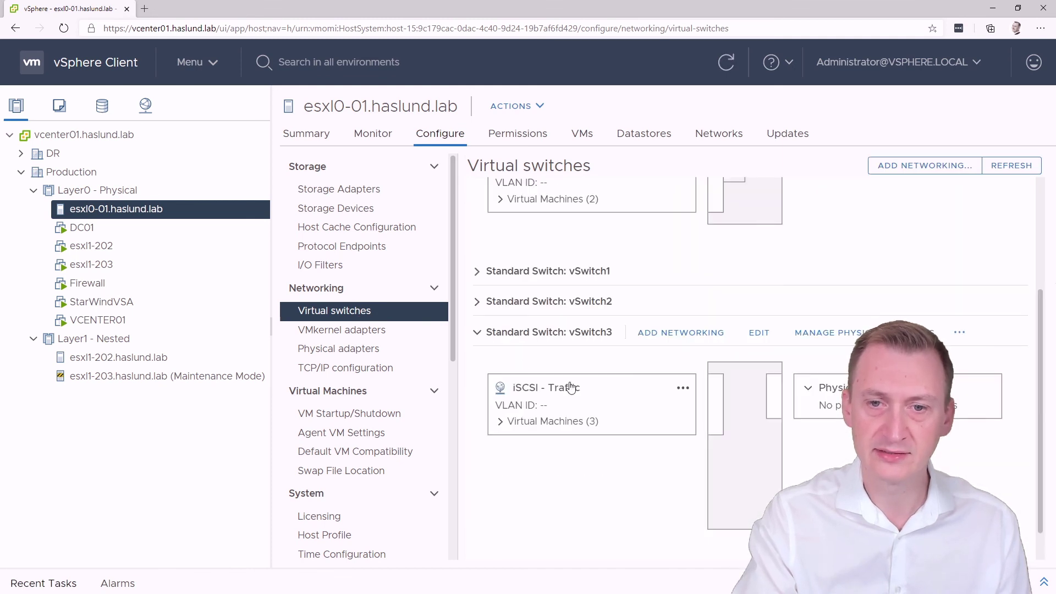
pyautogui.click(760, 333)
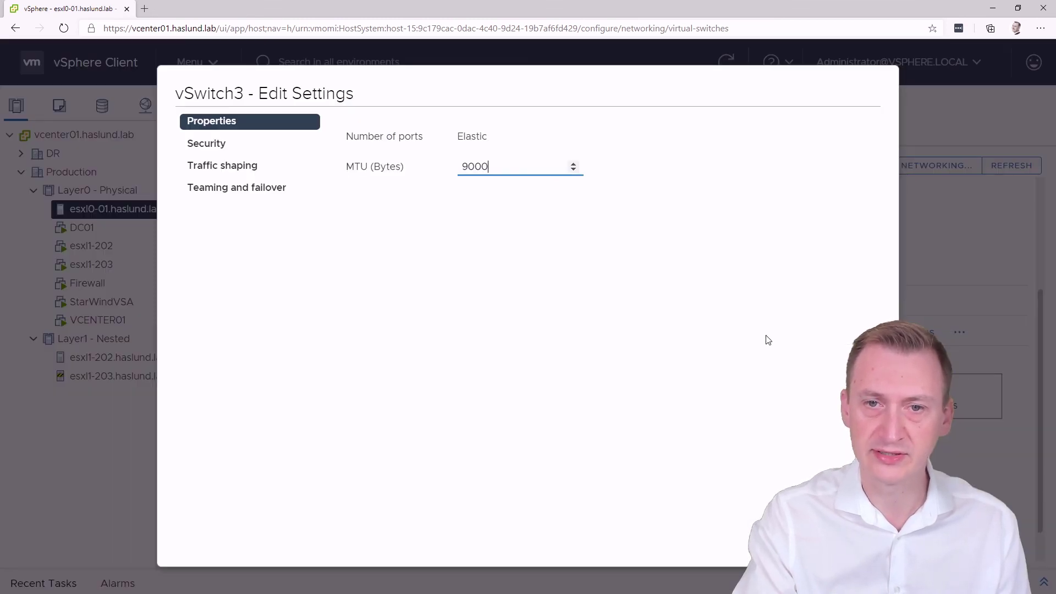
pyautogui.click(225, 144)
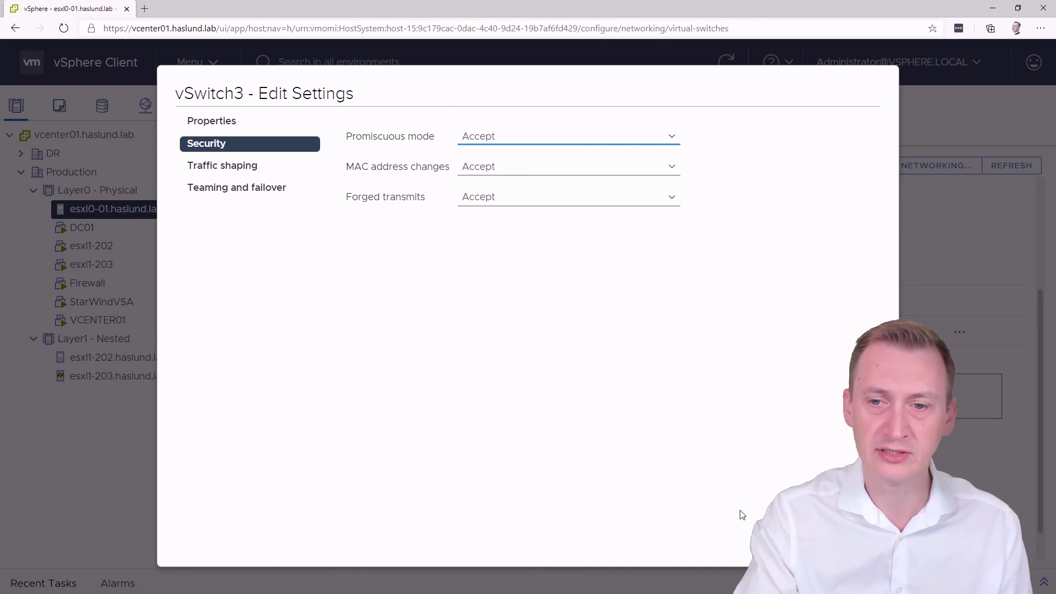
pyautogui.press('Escape')
pyautogui.click(295, 136)
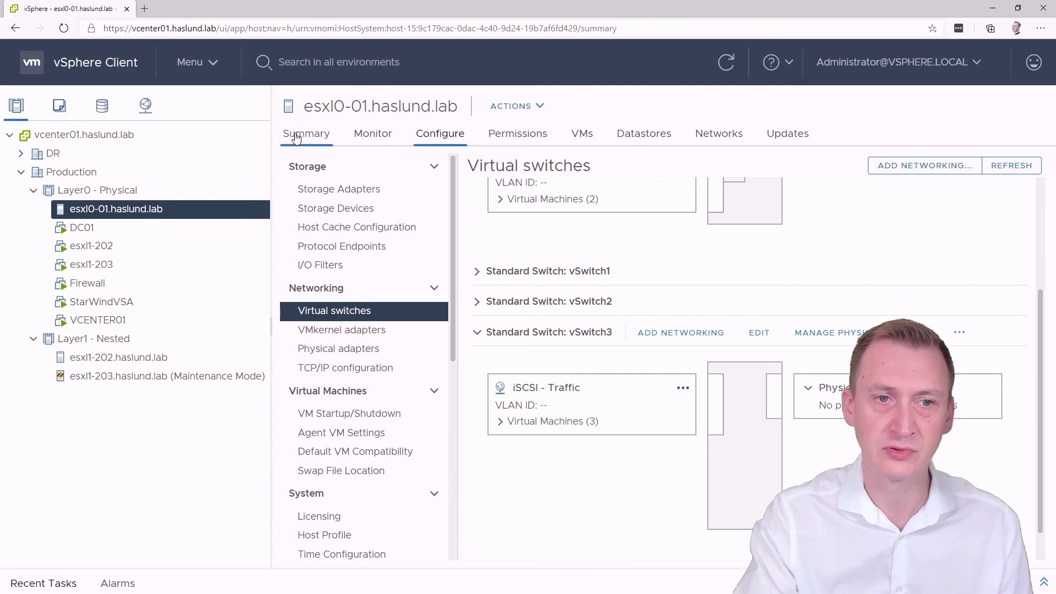
# Check the devices seen by vmhba65 on esxl1-203.haslund.lab
pyautogui.click(197, 381)
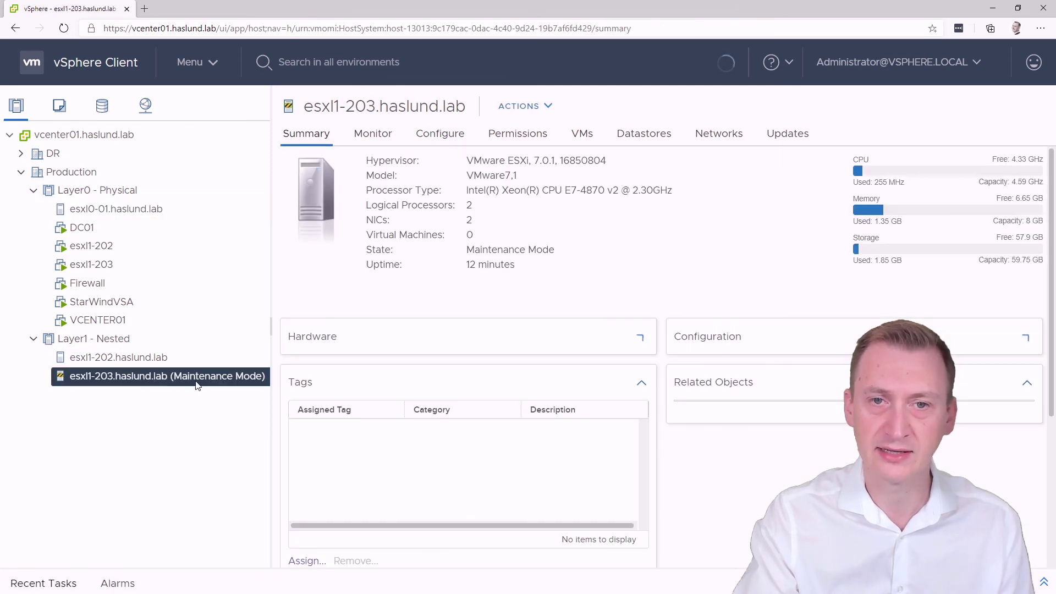
pyautogui.click(440, 133)
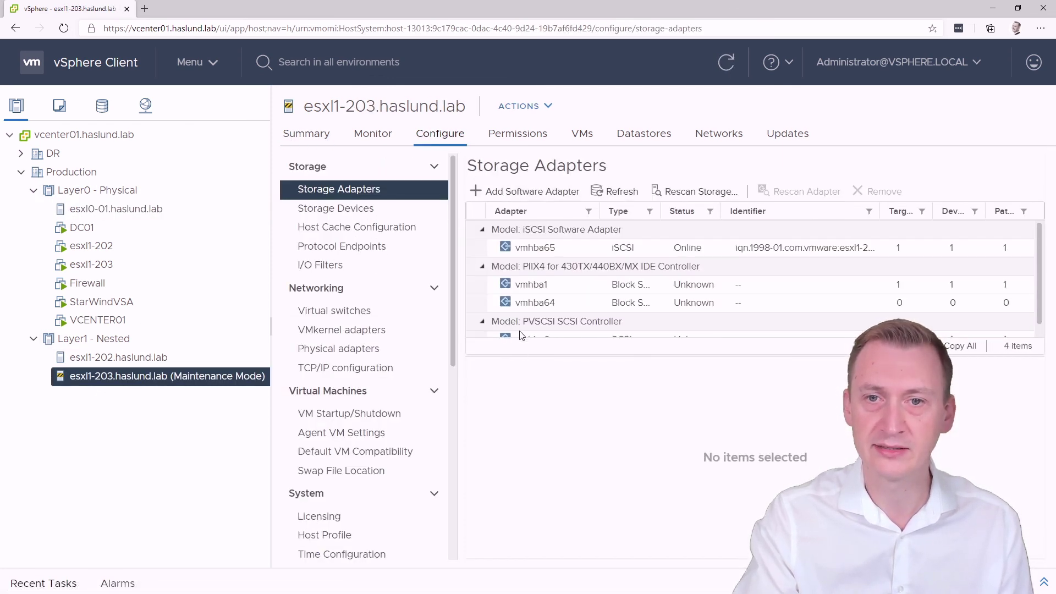
pyautogui.click(550, 255)
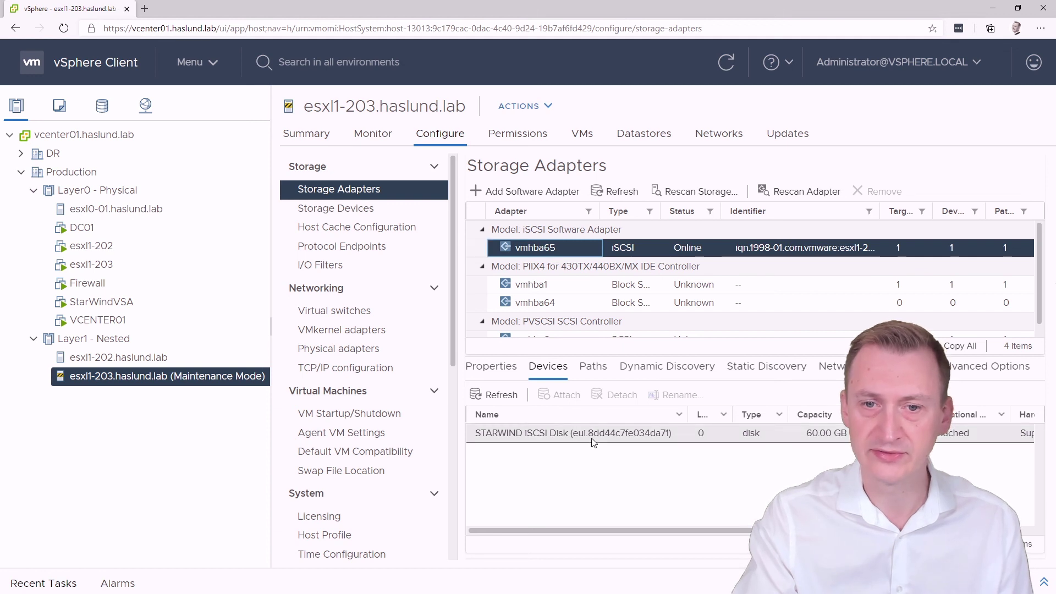
# Exit maintenance mode on esxl1-203, confirm SW-Storage0 in its datastores, then view esxl1-202's
pyautogui.rightClick(107, 380)
pyautogui.moveTo(224, 186)
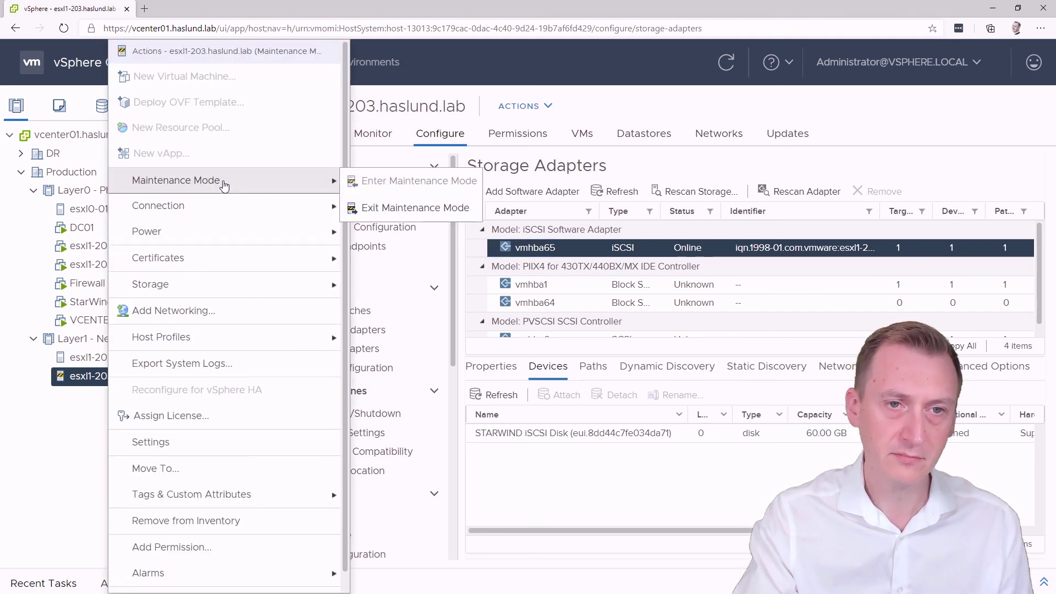
pyautogui.click(418, 208)
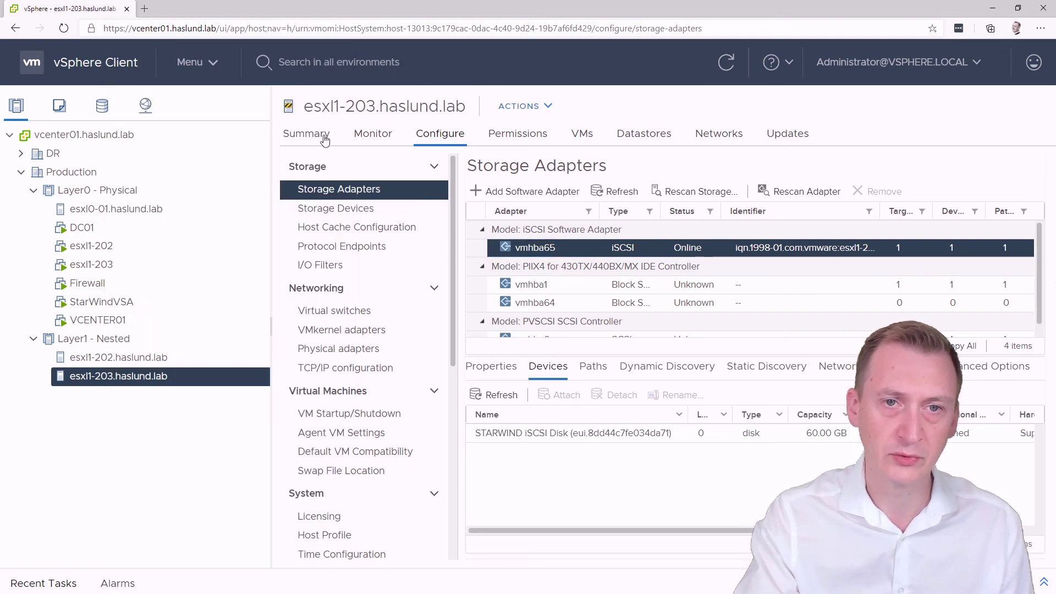
pyautogui.click(636, 135)
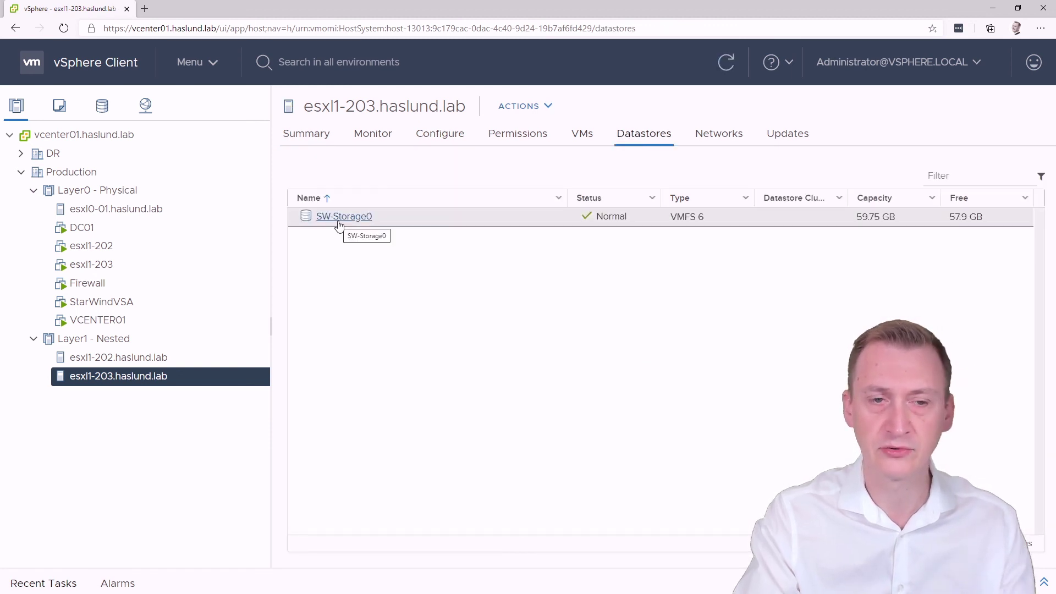
pyautogui.click(166, 357)
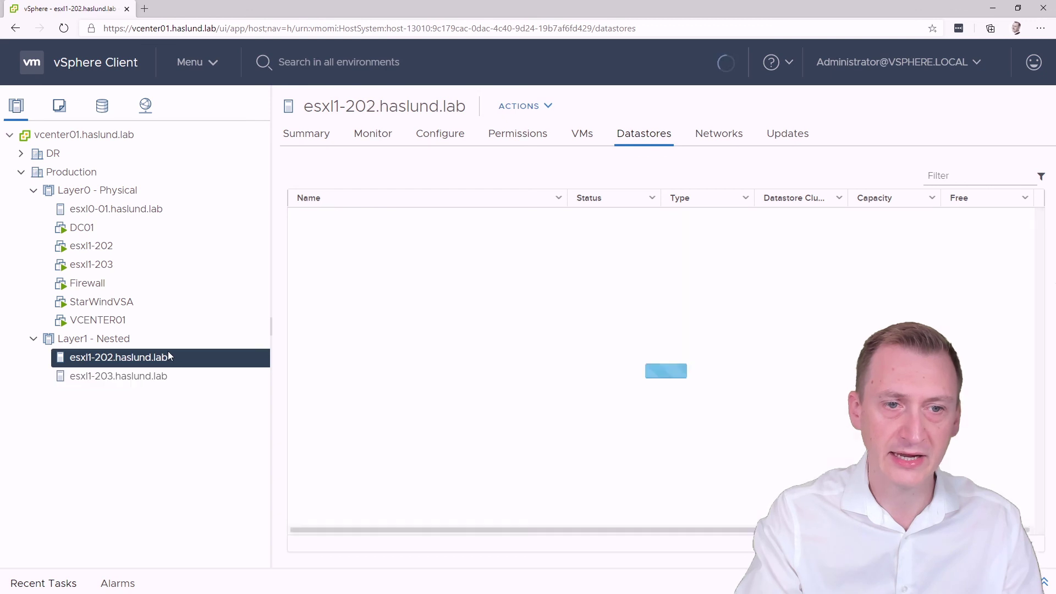